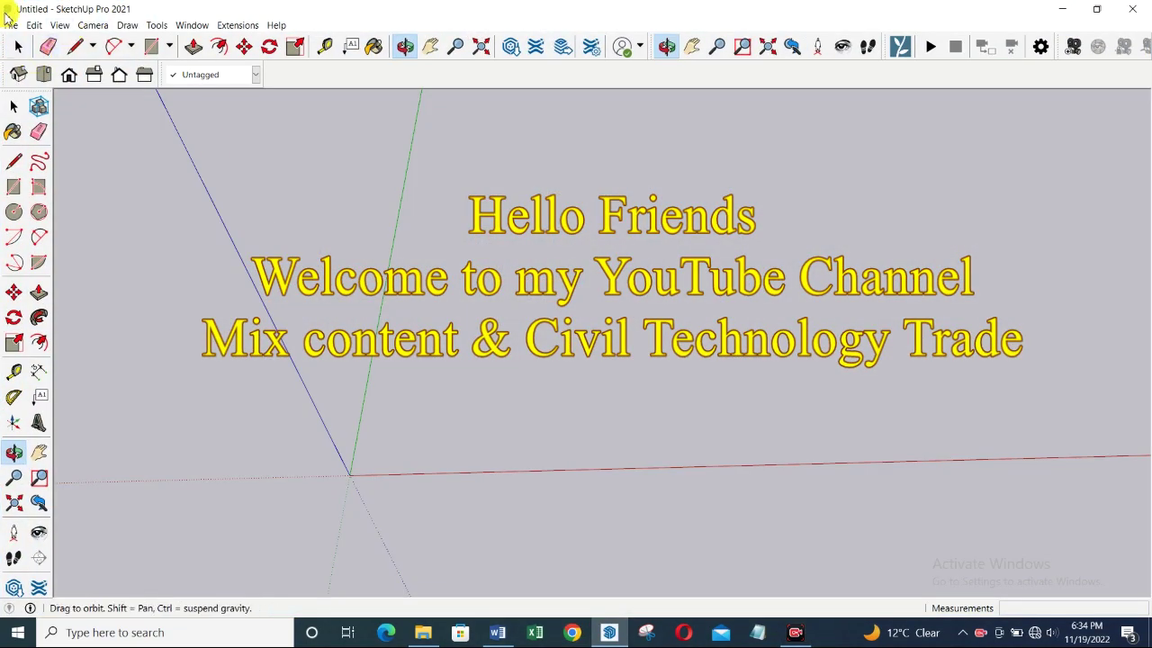
# Step: Start a File > Import so the Import dialog lists the Desktop files
pyautogui.click(12, 27)
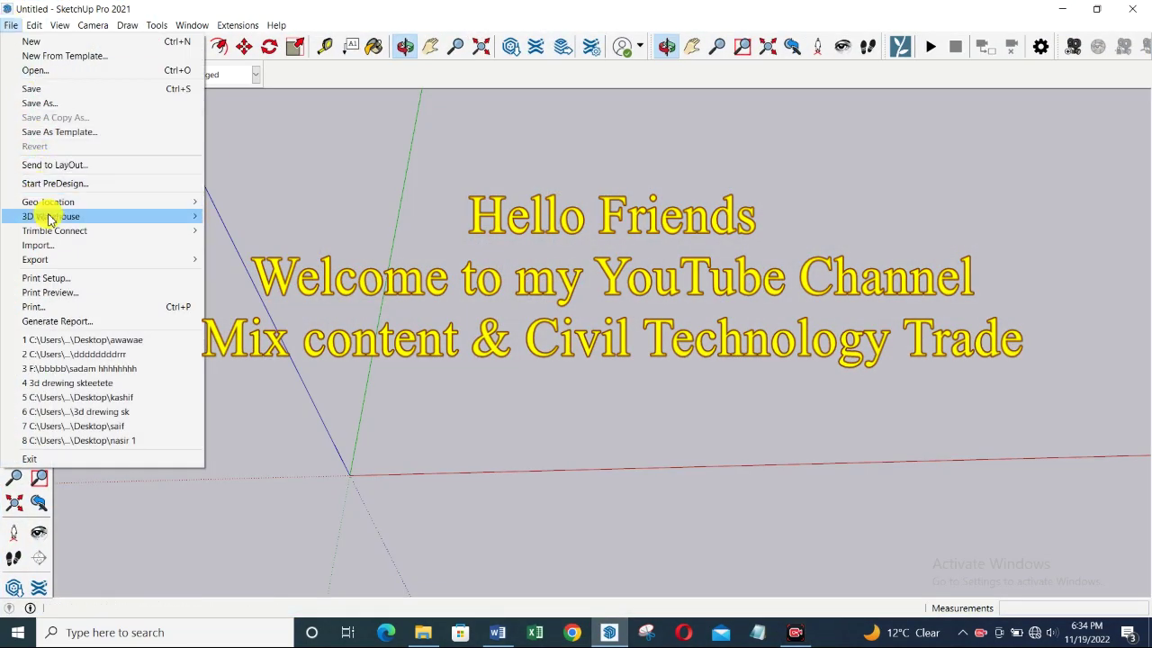
pyautogui.click(34, 245)
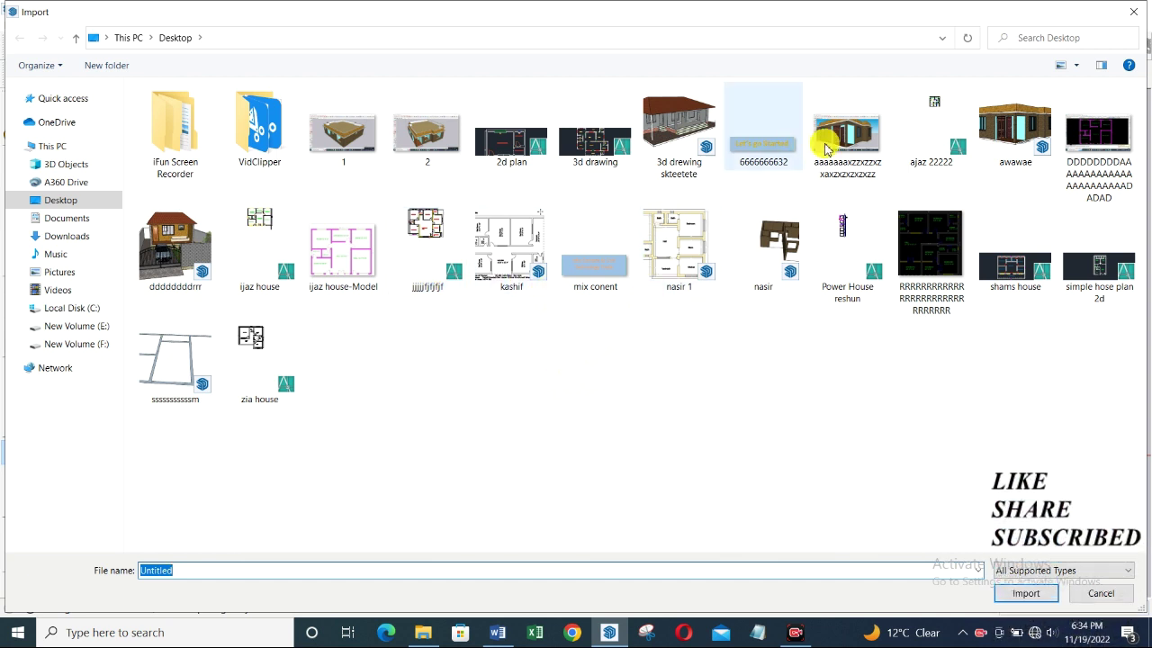
# Step: Import the 'ijaz house' floor plan, close the import report, and orbit to a lower perspective
pyautogui.doubleClick(272, 244)
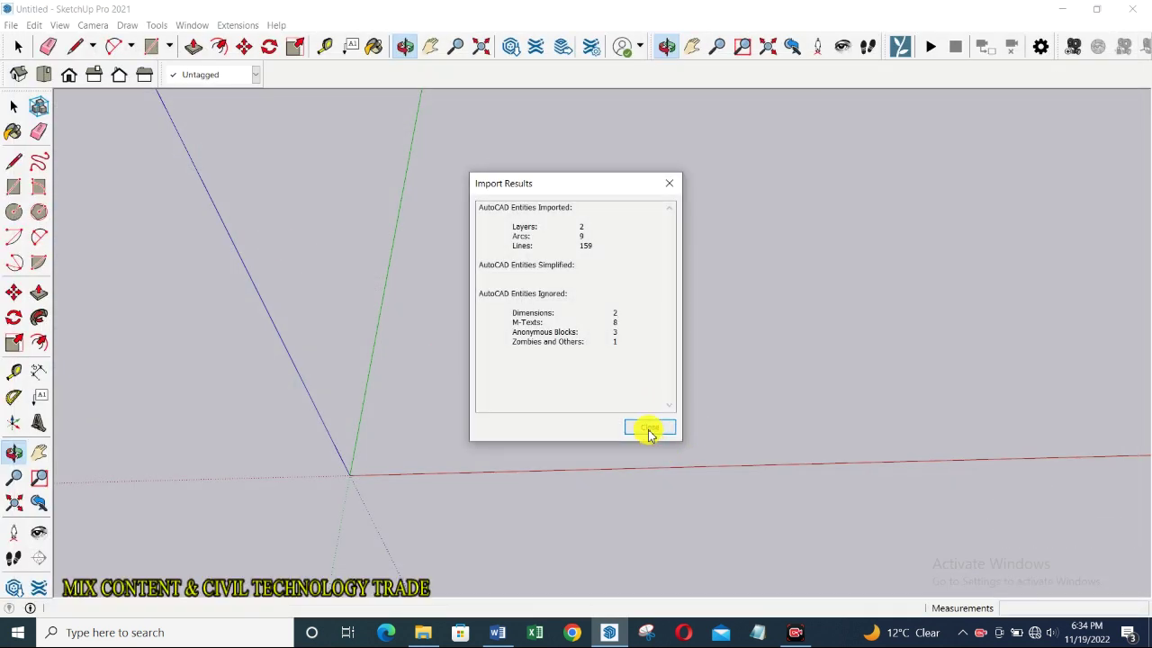
pyautogui.click(649, 427)
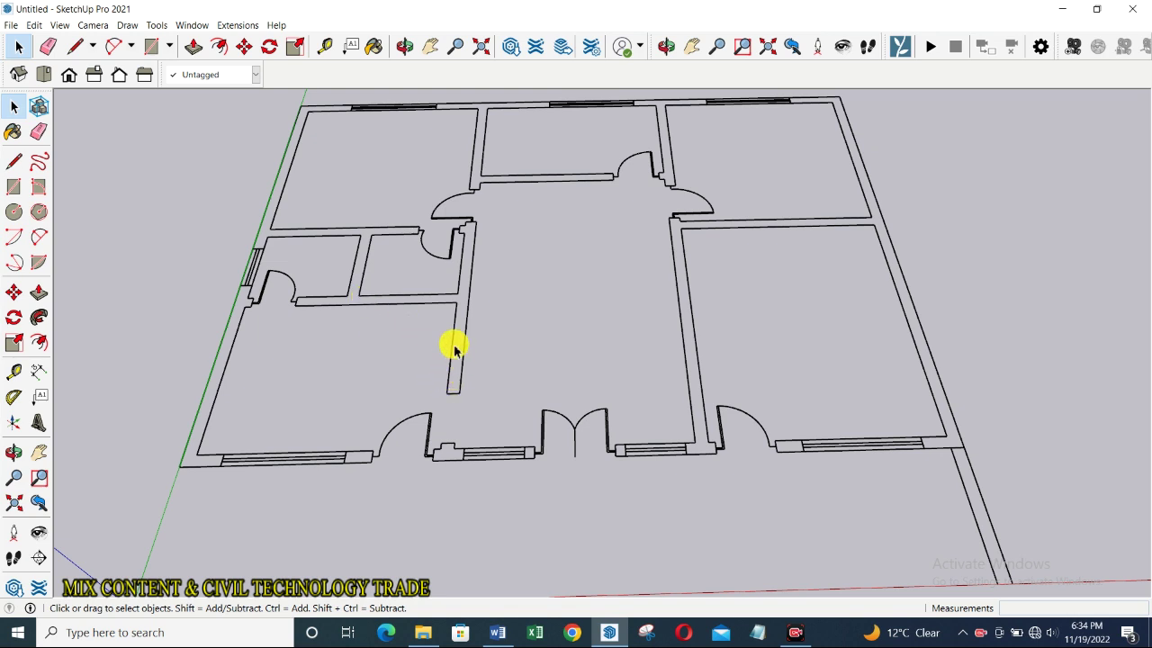
pyautogui.scroll(-2, 451, 382)
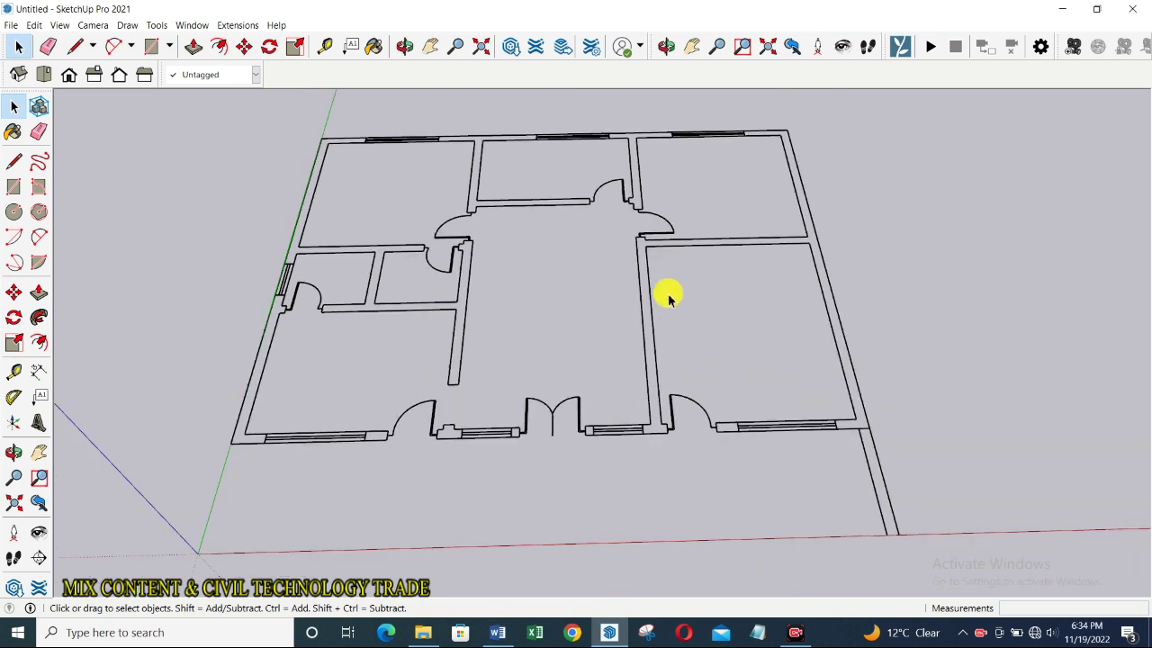
pyautogui.click(404, 46)
pyautogui.moveTo(618, 426)
pyautogui.mouseDown()
pyautogui.moveTo(406, 375)
pyautogui.moveTo(389, 384)
pyautogui.moveTo(405, 396)
pyautogui.moveTo(465, 358)
pyautogui.moveTo(512, 95)
pyautogui.moveTo(501, 119)
pyautogui.moveTo(548, 235)
pyautogui.mouseUp()
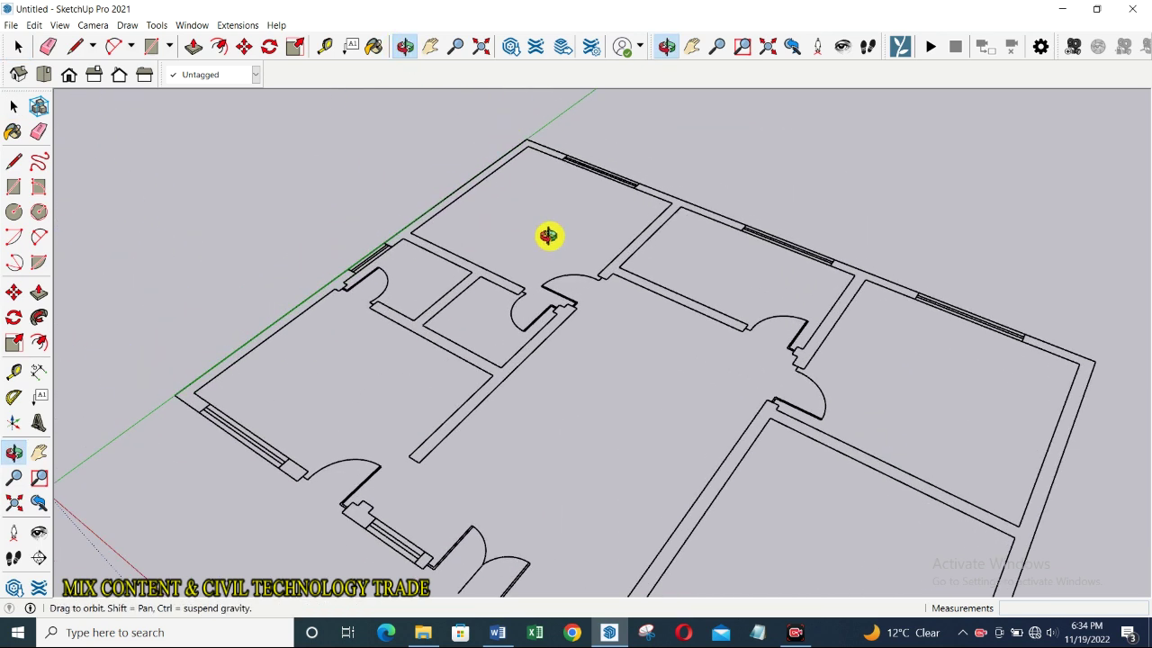
pyautogui.press('space')
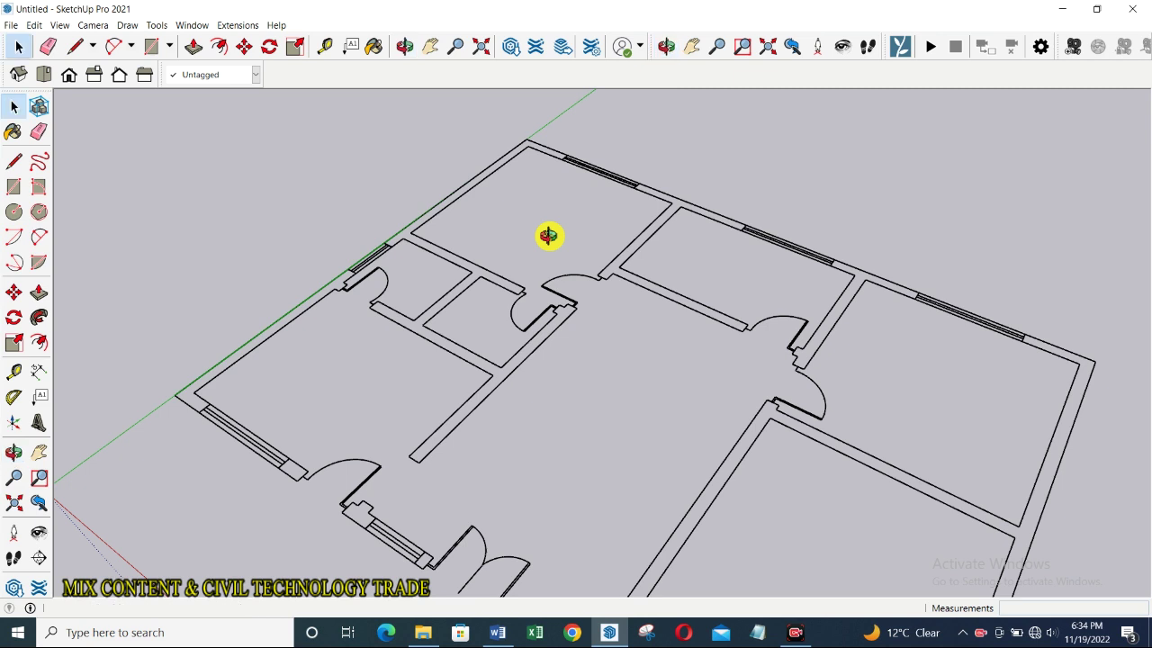
pyautogui.press('l')
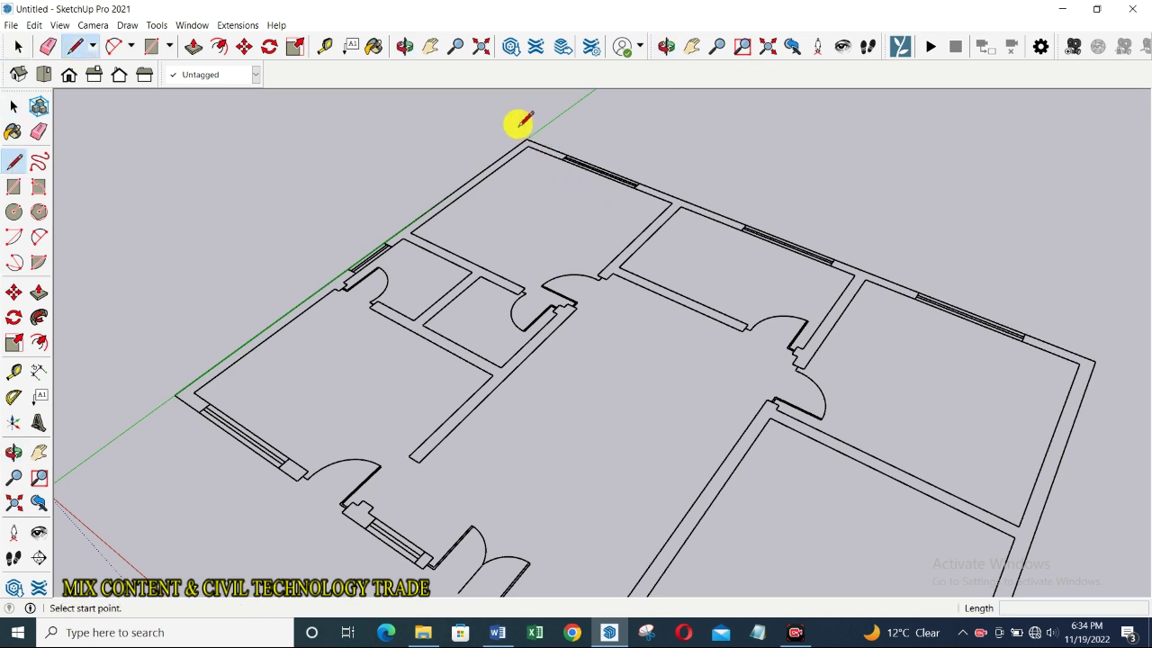
# Step: Trace a rectangle over the top-left outer wall strip of the plan
pyautogui.press('r')
pyautogui.click(526, 140)
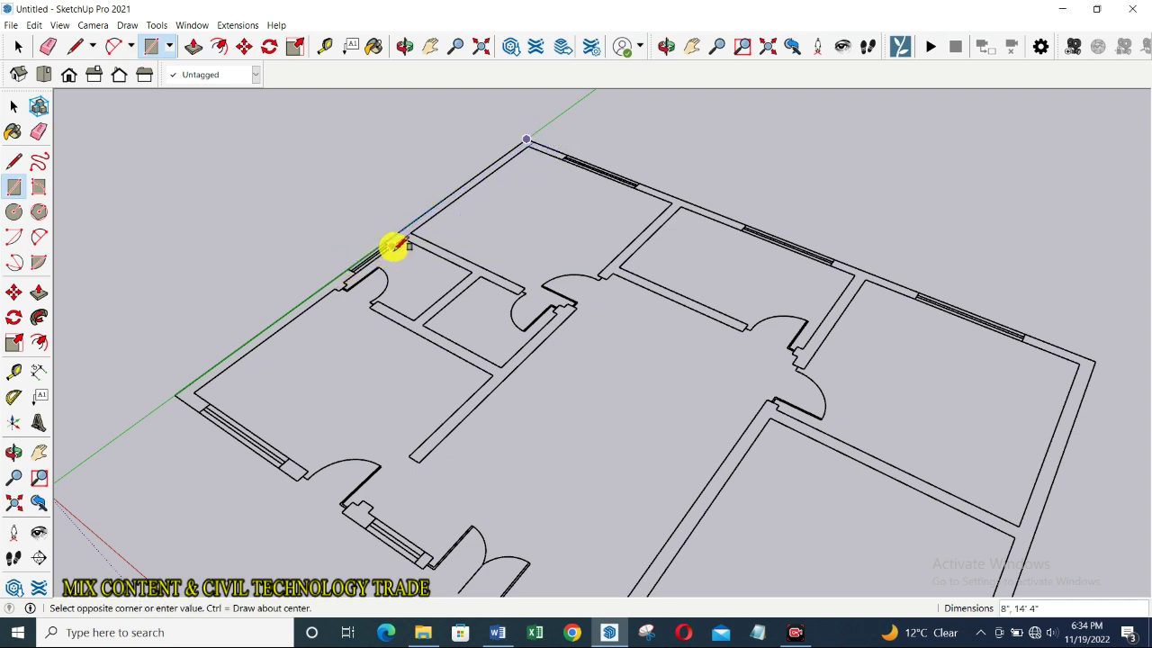
pyautogui.scroll(2, 396, 247)
pyautogui.scroll(2, 396, 248)
pyautogui.scroll(1, 396, 247)
pyautogui.click(395, 248)
# Step: Make the traced wall face into a group
pyautogui.press('space')
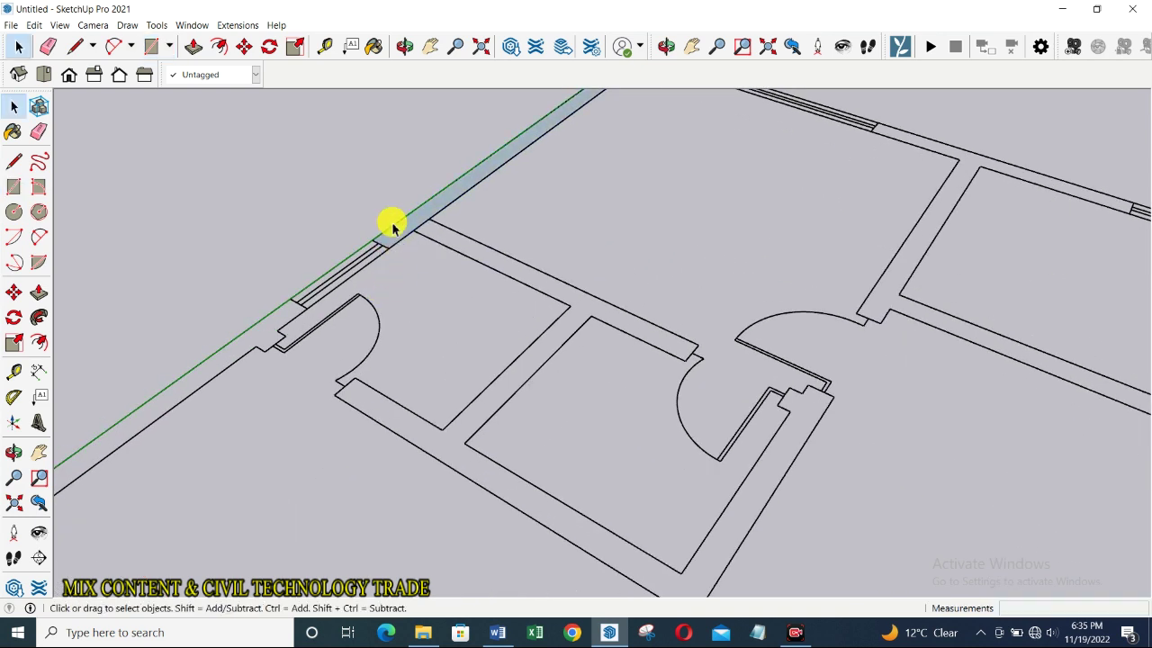
pyautogui.click(399, 234)
pyautogui.rightClick(399, 232)
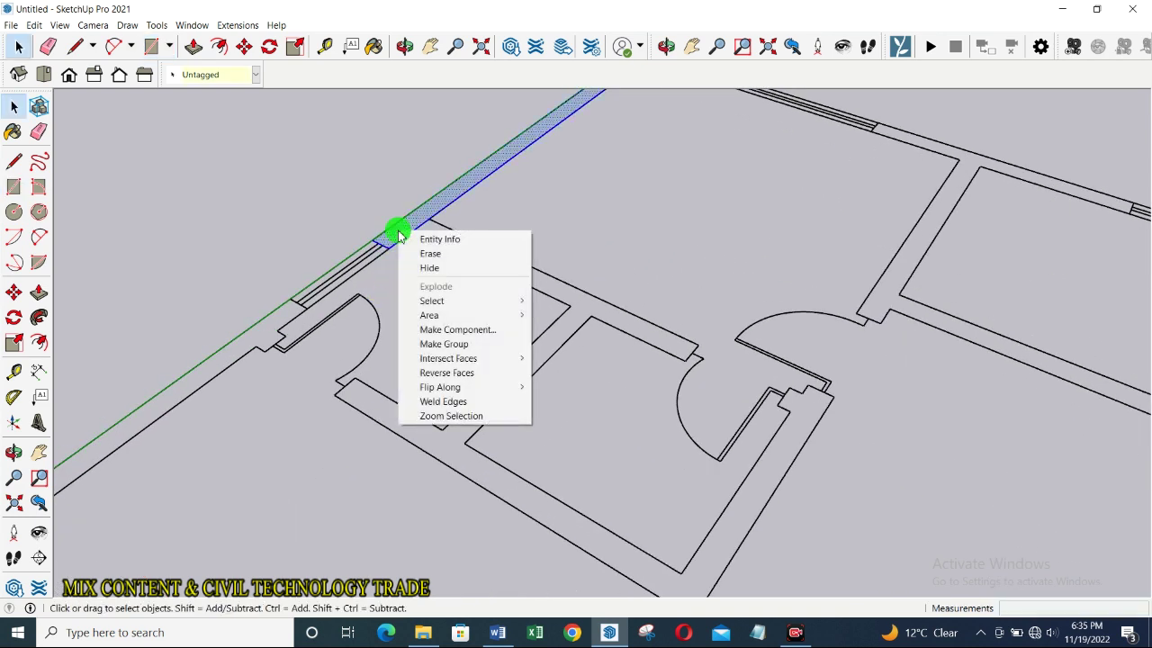
pyautogui.click(450, 344)
pyautogui.scroll(-2, 405, 360)
pyautogui.scroll(-2, 406, 365)
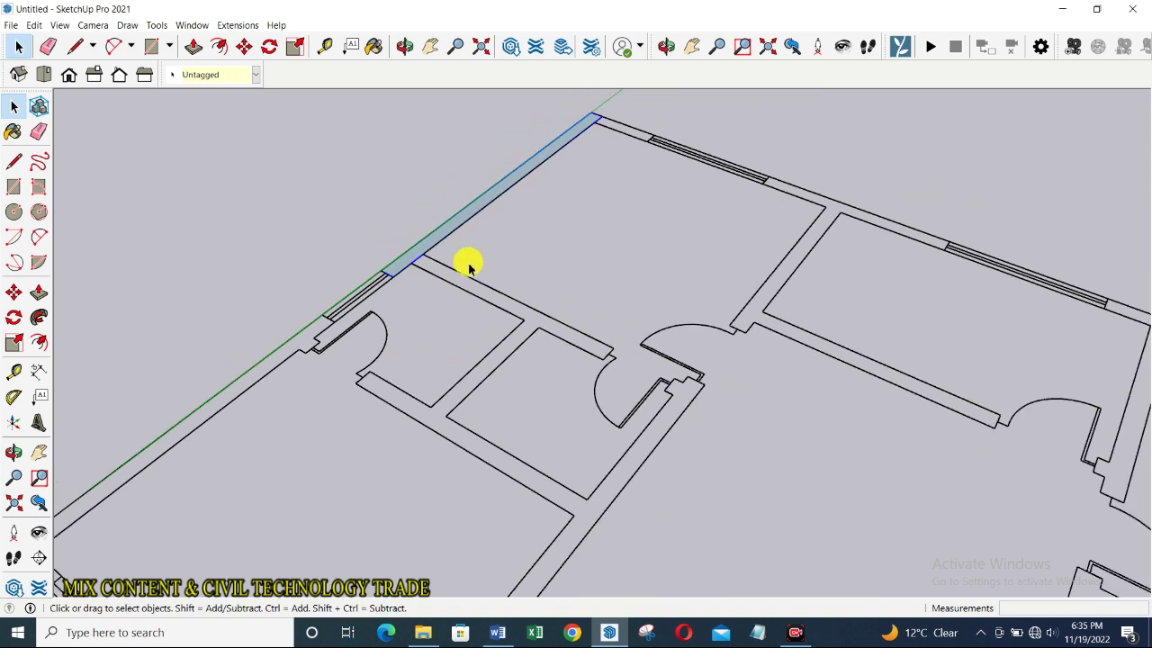
# Step: Inside the wall group, push/pull the face up 9' into a full-height wall
pyautogui.press('p')
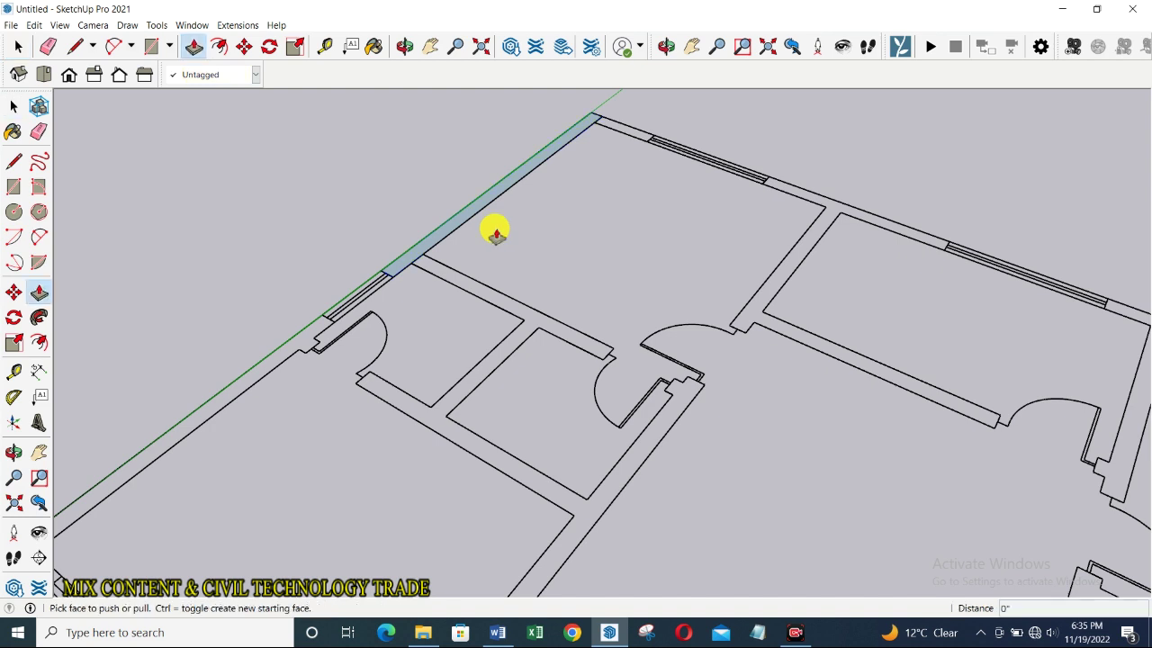
pyautogui.press('space')
pyautogui.doubleClick(489, 202)
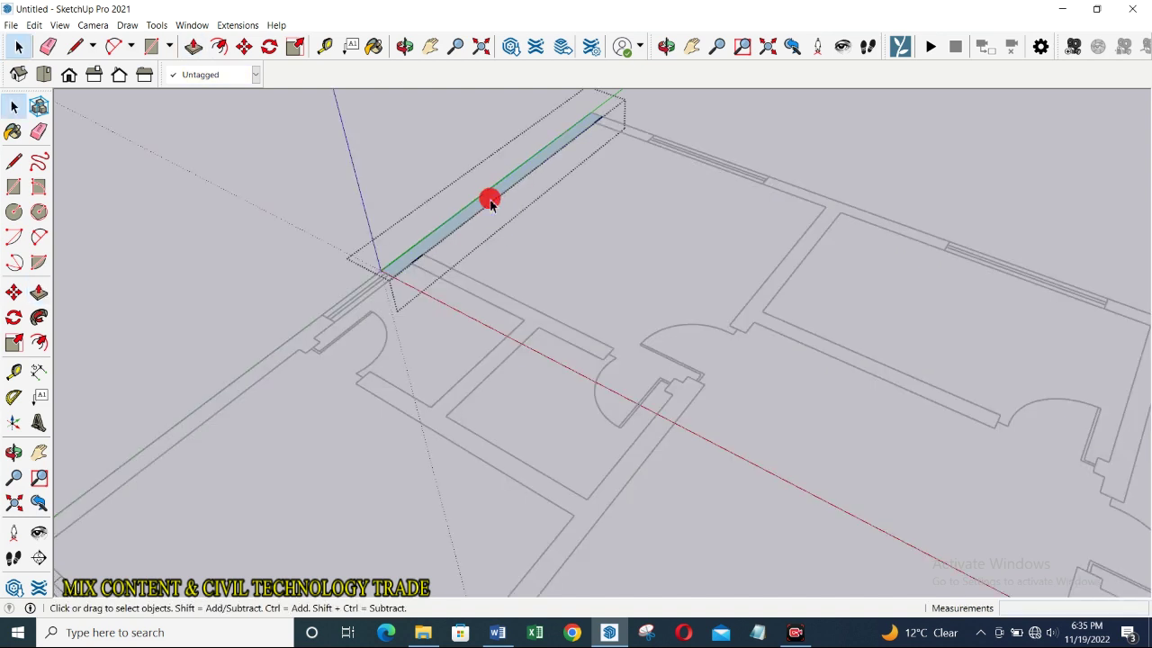
pyautogui.press('p')
pyautogui.click(481, 205)
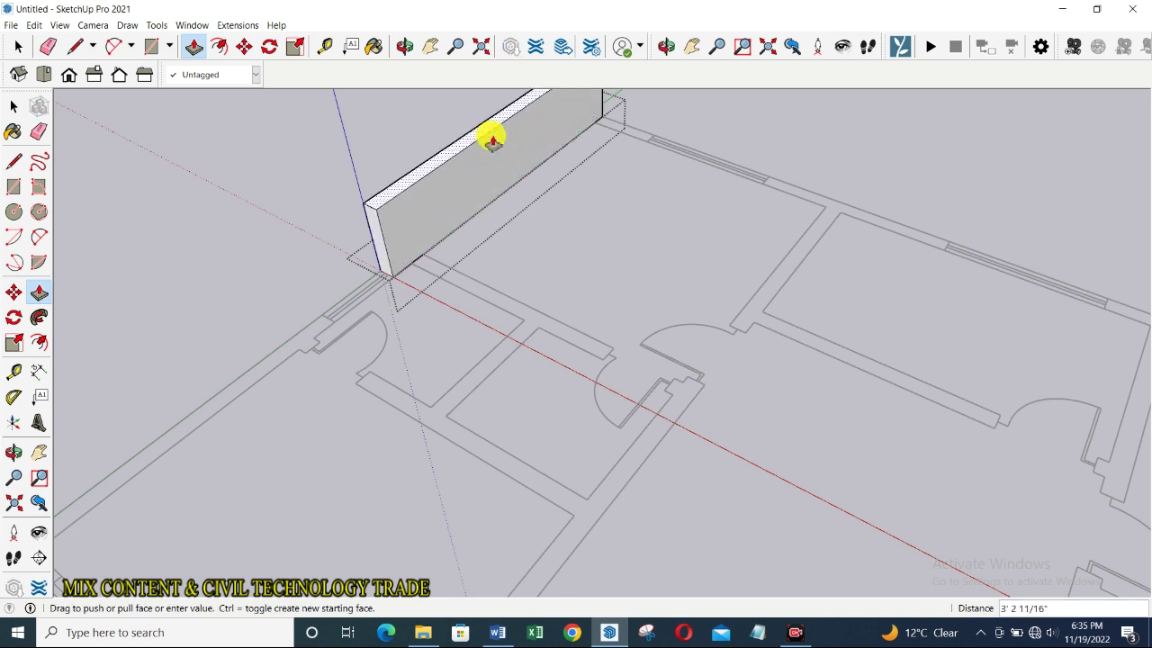
pyautogui.write("'")
pyautogui.press('Return')
pyautogui.scroll(-1, 503, 234)
pyautogui.scroll(-1, 516, 270)
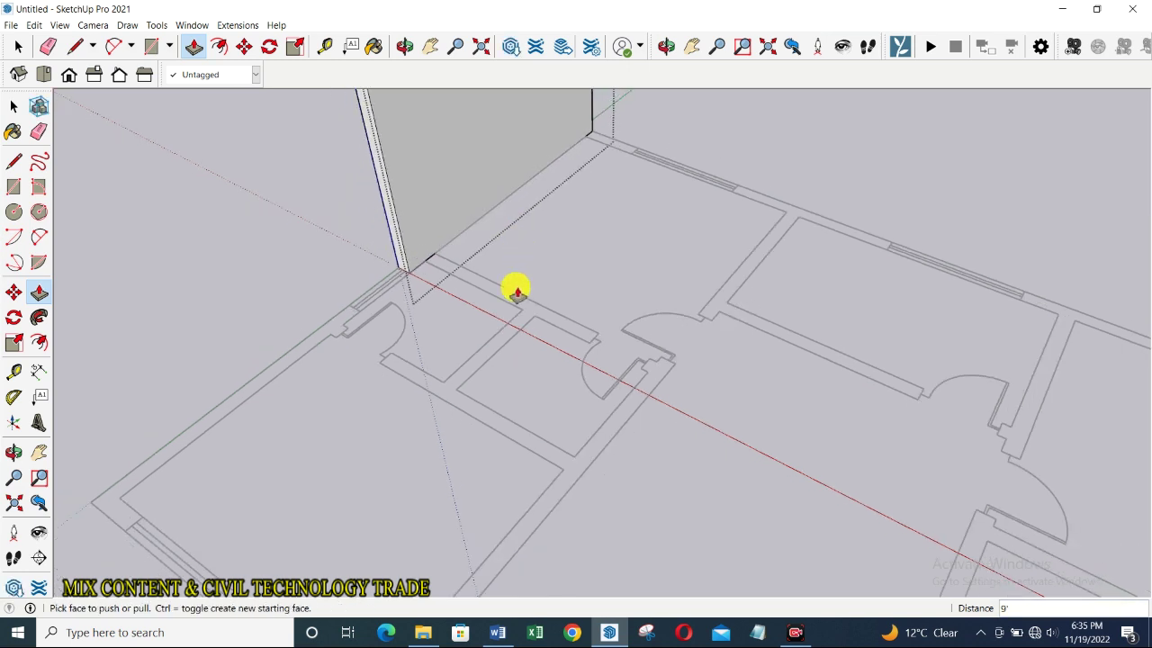
pyautogui.scroll(-2, 540, 225)
pyautogui.scroll(1, 594, 139)
pyautogui.scroll(1, 592, 142)
pyautogui.press('r')
pyautogui.scroll(1, 580, 151)
# Step: Trace two strips along the long outer wall as rectangle faces
pyautogui.click(566, 163)
pyautogui.click(631, 176)
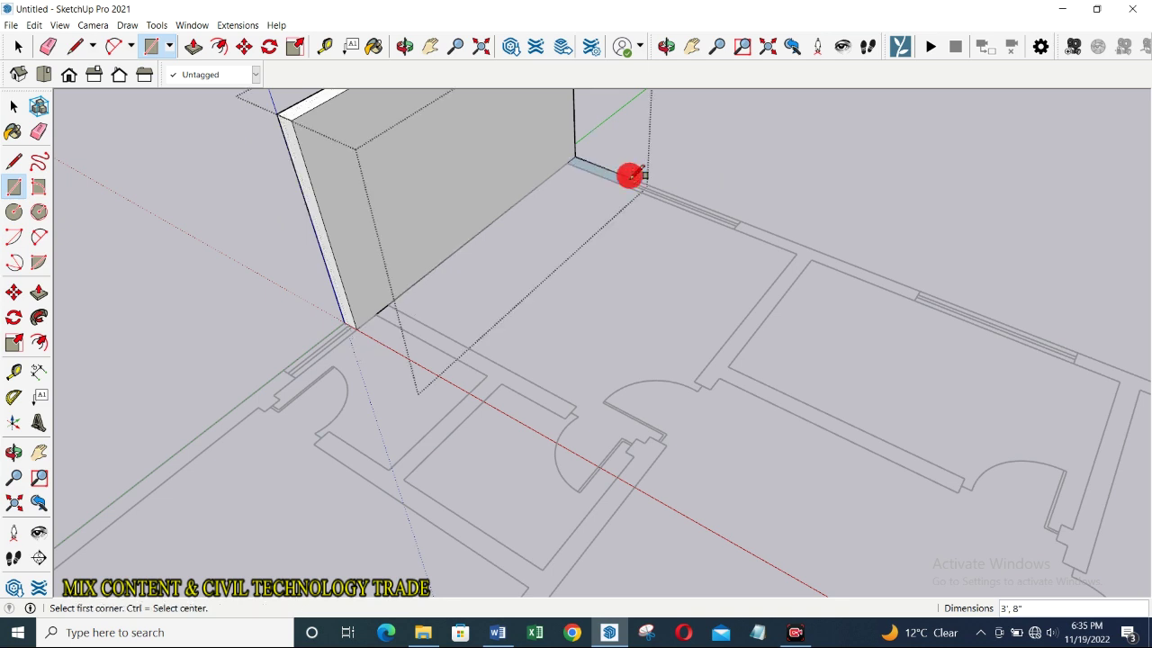
pyautogui.click(733, 228)
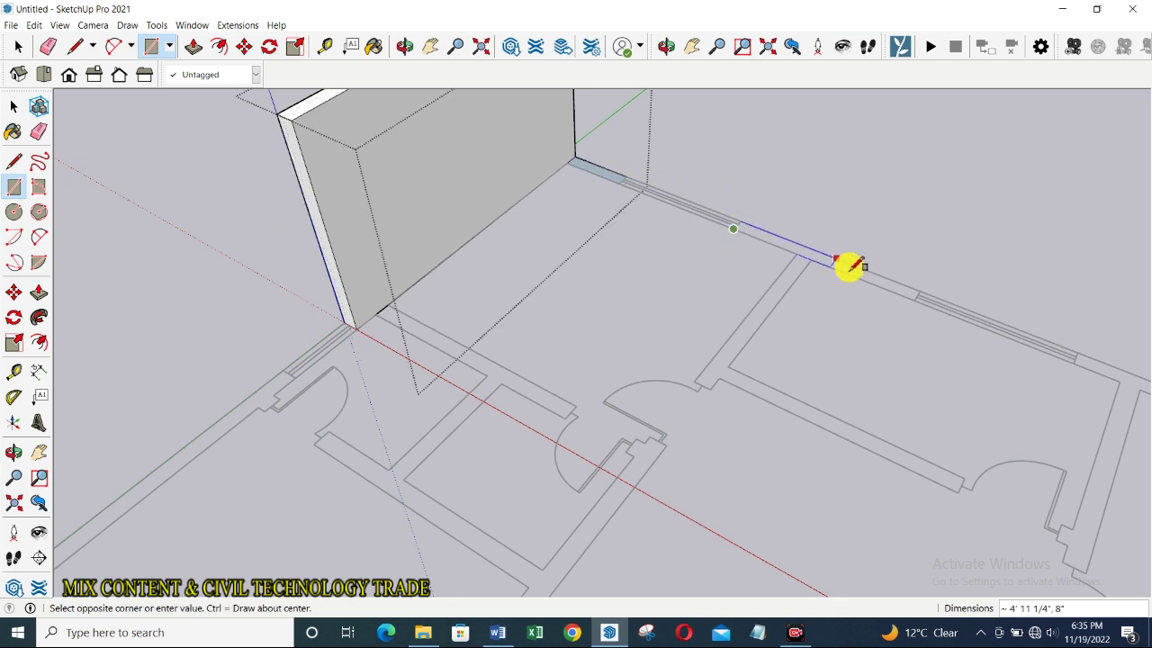
pyautogui.click(920, 293)
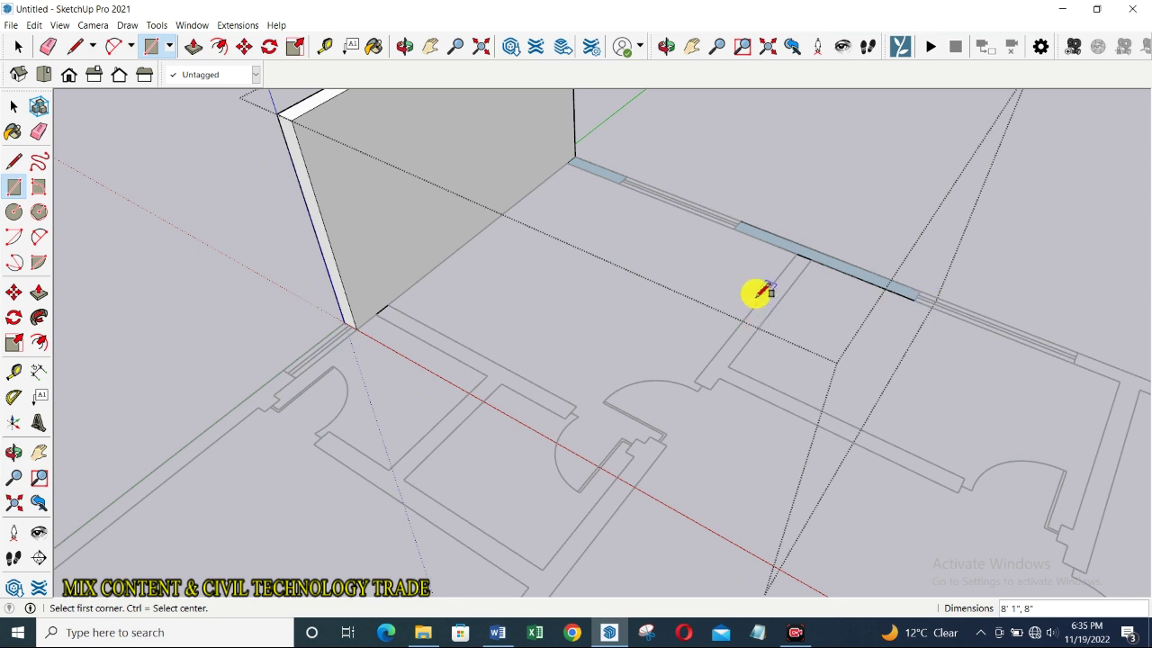
# Step: Trace the partition wall and the lower partition wall as rectangle faces
pyautogui.click(797, 254)
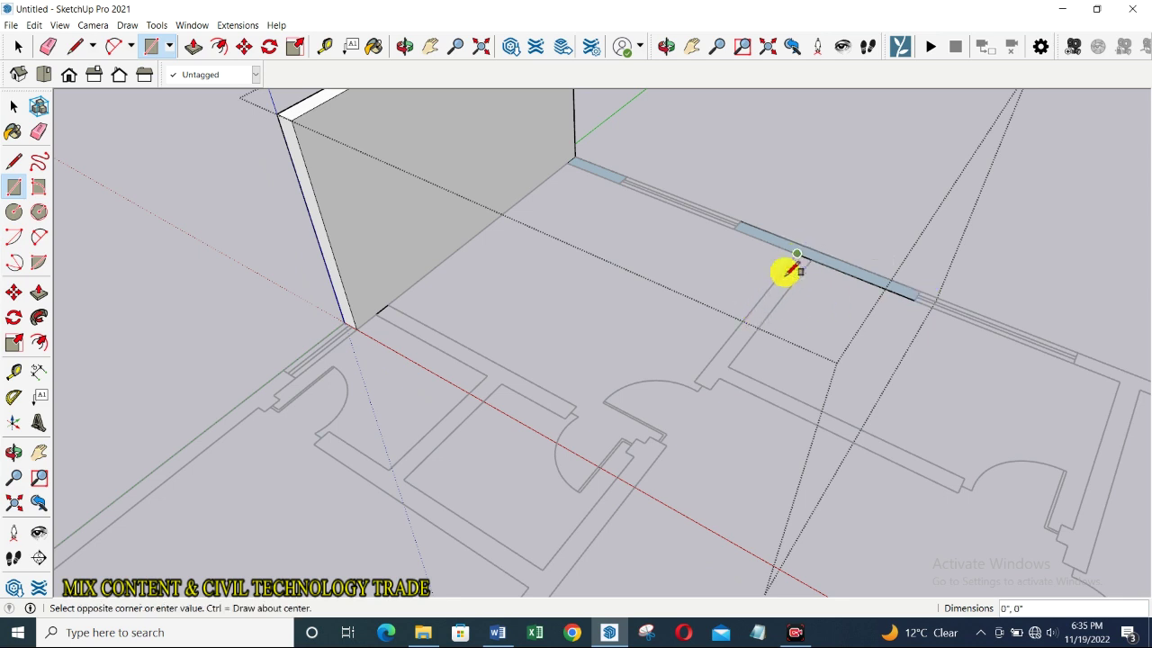
pyautogui.click(710, 388)
pyautogui.click(720, 378)
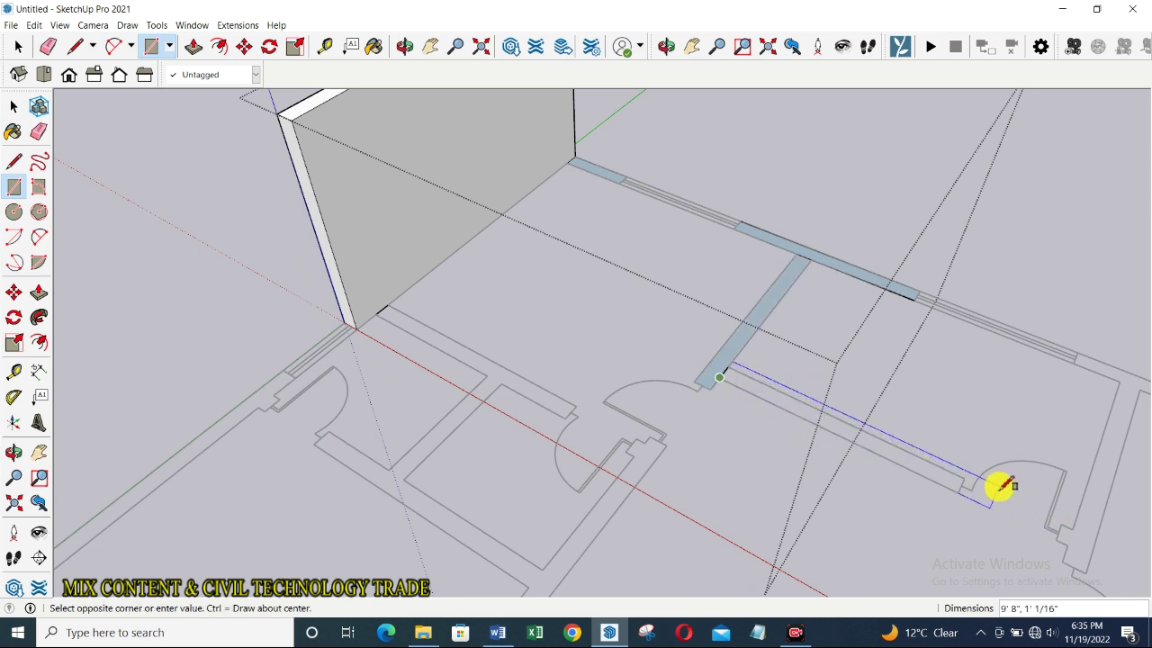
pyautogui.click(964, 479)
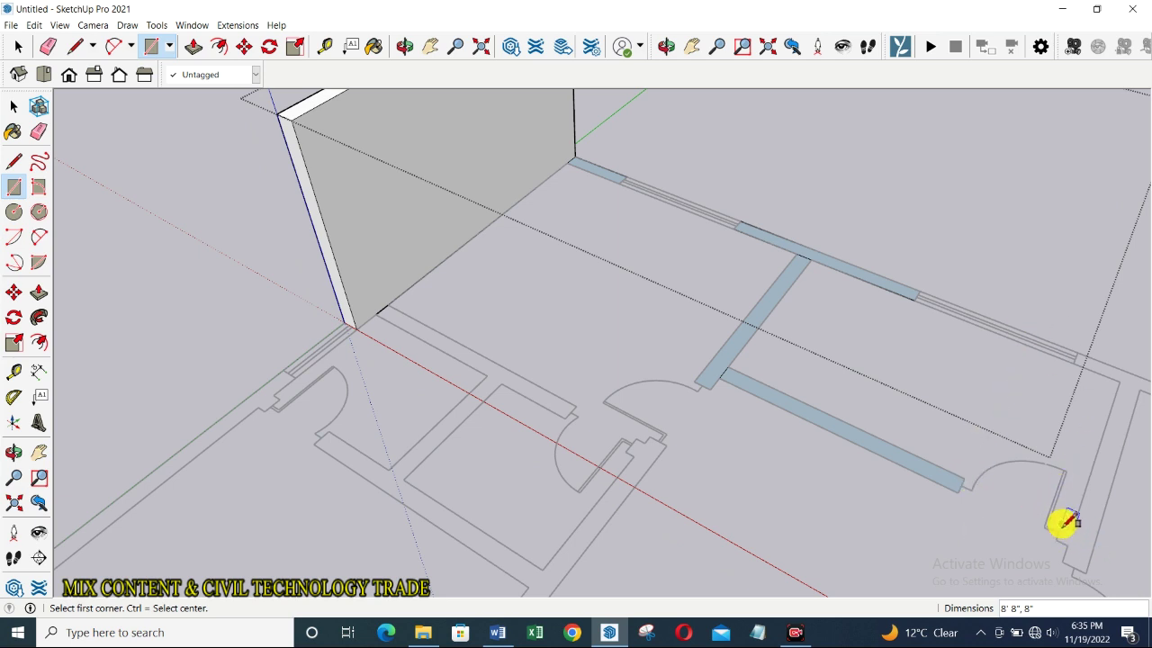
# Step: Trace the doorway wall stub, the right-side room wall and a small outer-wall face
pyautogui.click(1061, 523)
pyautogui.click(1071, 540)
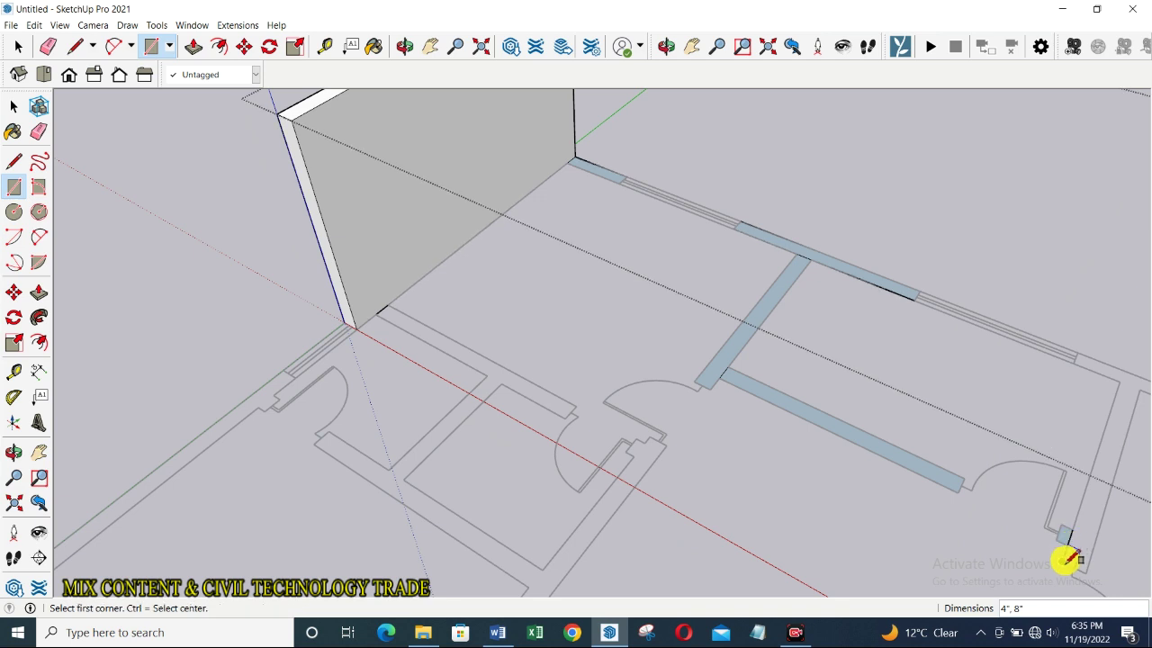
pyautogui.click(1062, 561)
pyautogui.click(1138, 393)
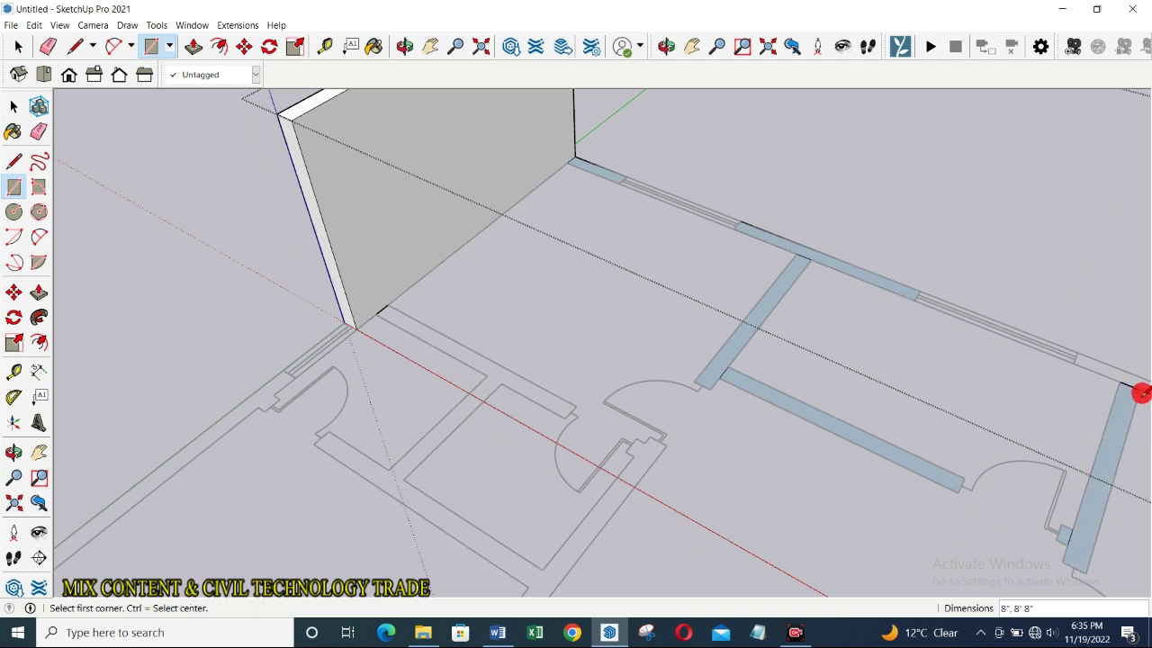
pyautogui.scroll(-2, 823, 333)
pyautogui.scroll(-2, 966, 355)
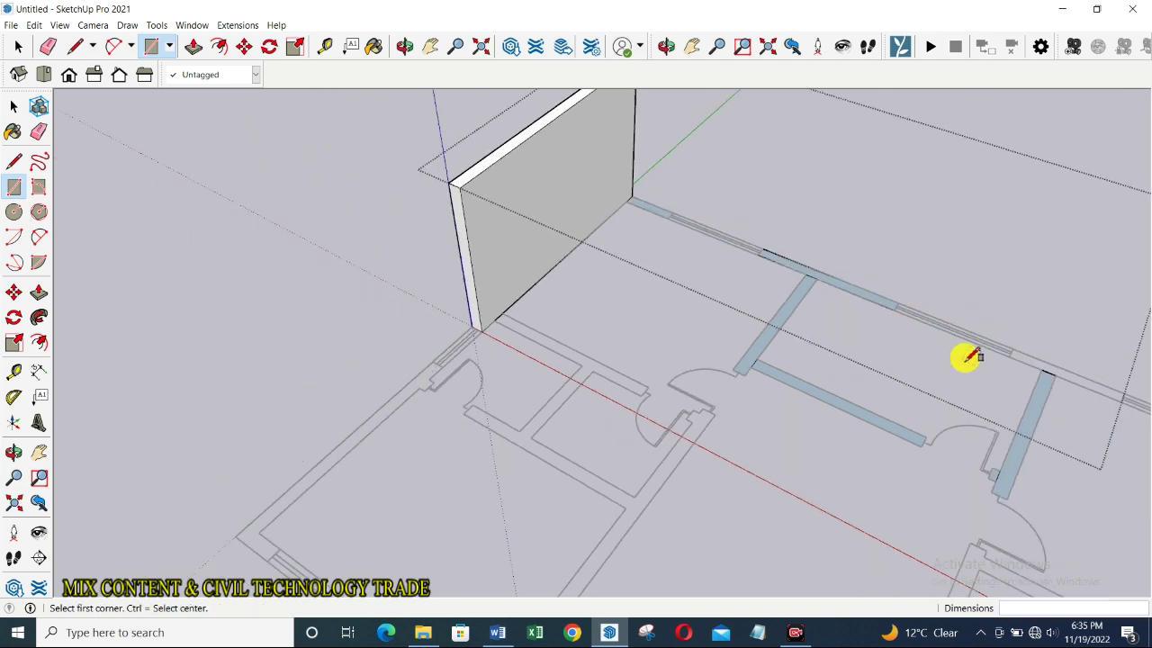
pyautogui.click(1014, 356)
pyautogui.scroll(-1, 1028, 399)
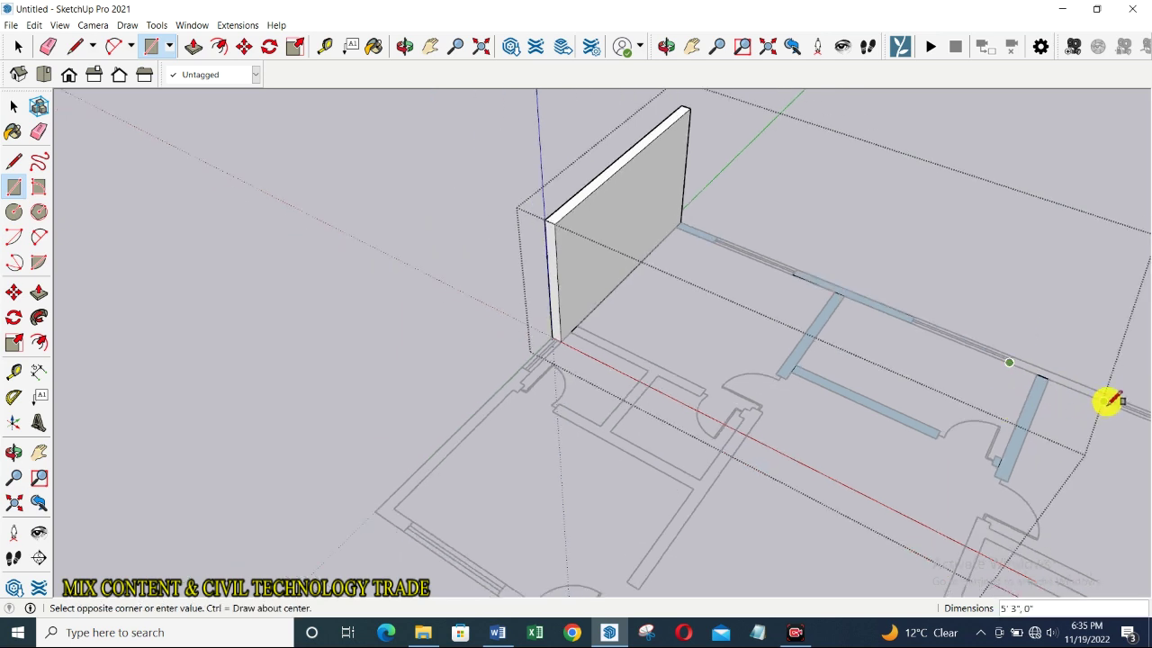
pyautogui.scroll(2, 1110, 398)
pyautogui.click(1110, 388)
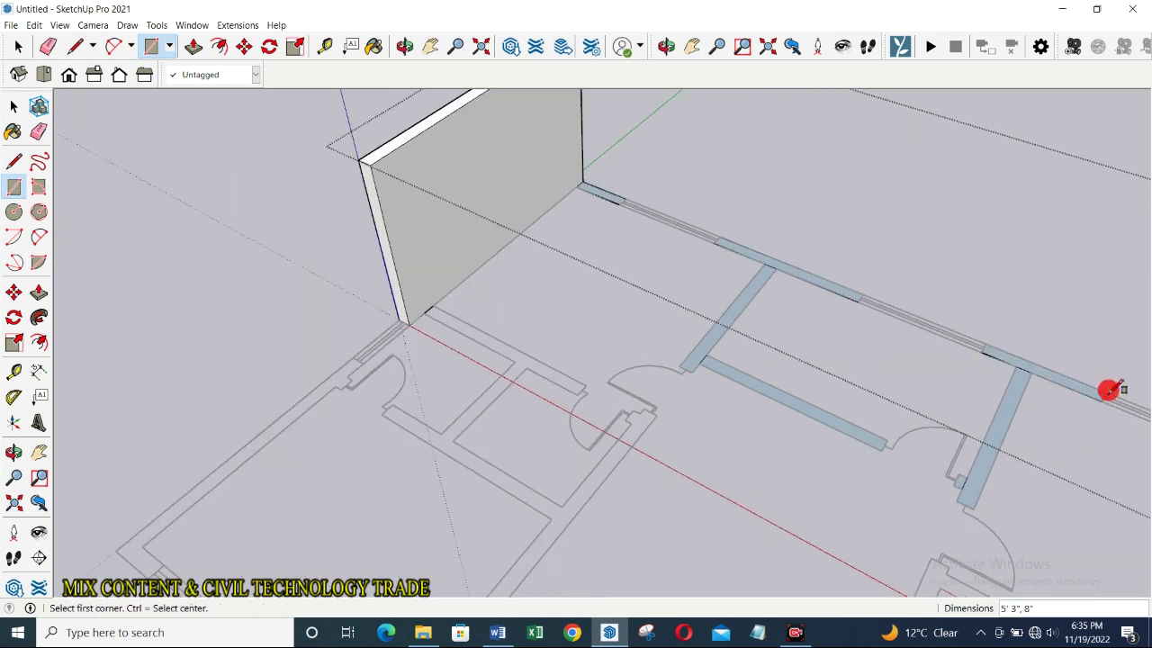
pyautogui.scroll(-1, 802, 368)
pyautogui.scroll(-1, 990, 411)
pyautogui.scroll(-1, 916, 394)
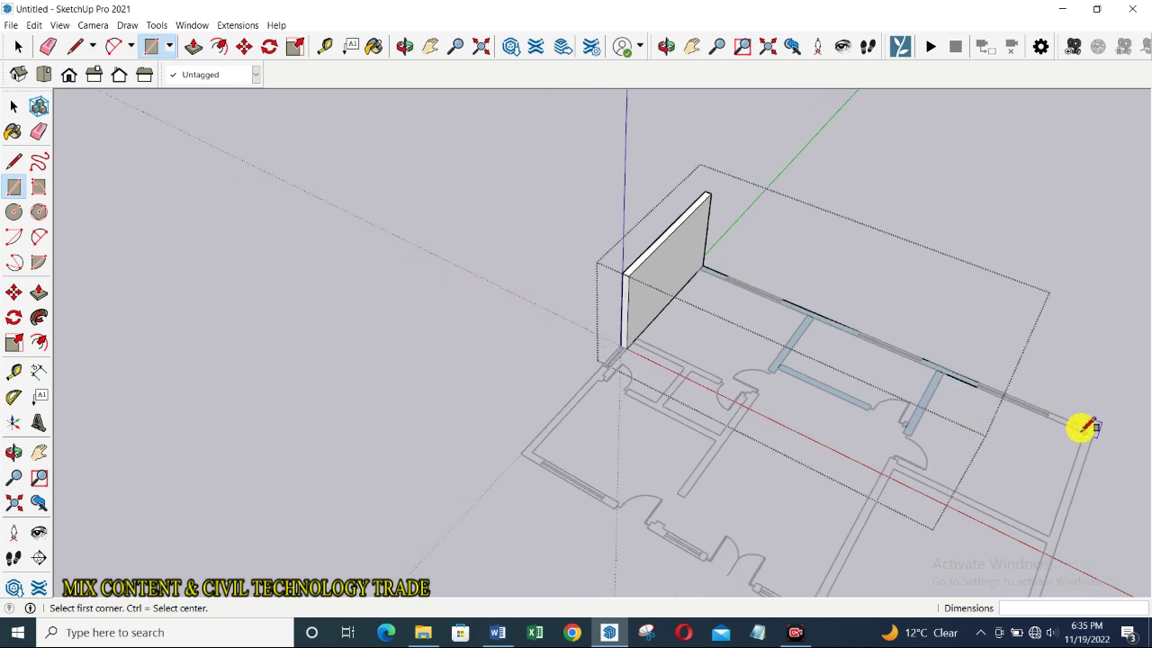
pyautogui.scroll(1, 1084, 432)
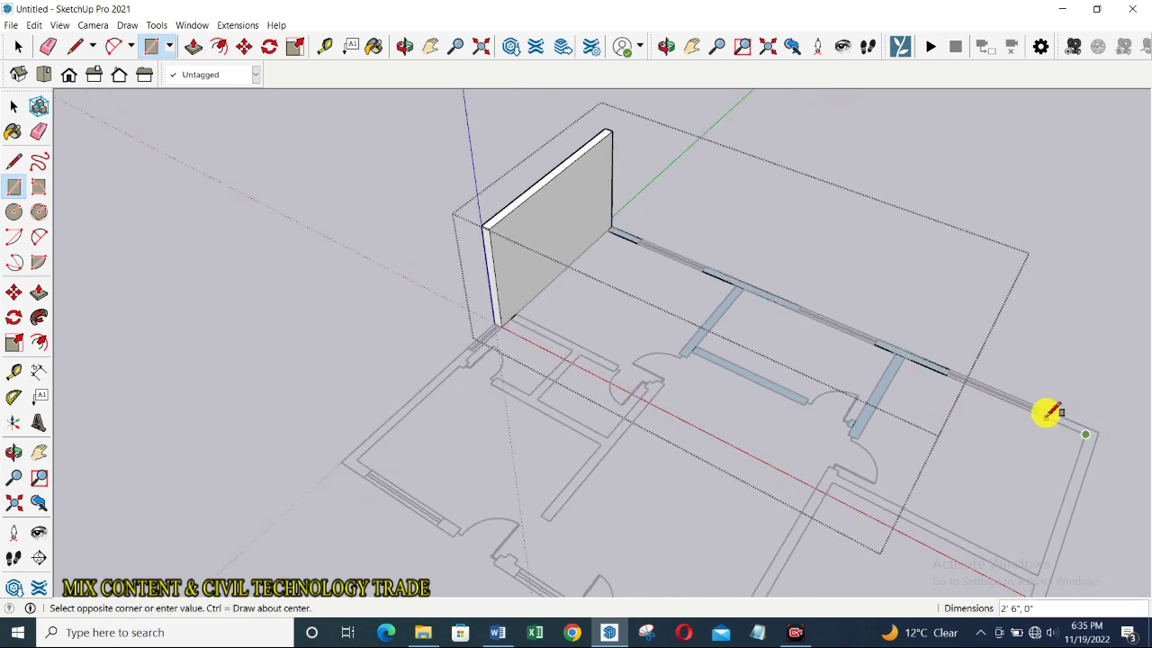
pyautogui.scroll(1, 1051, 407)
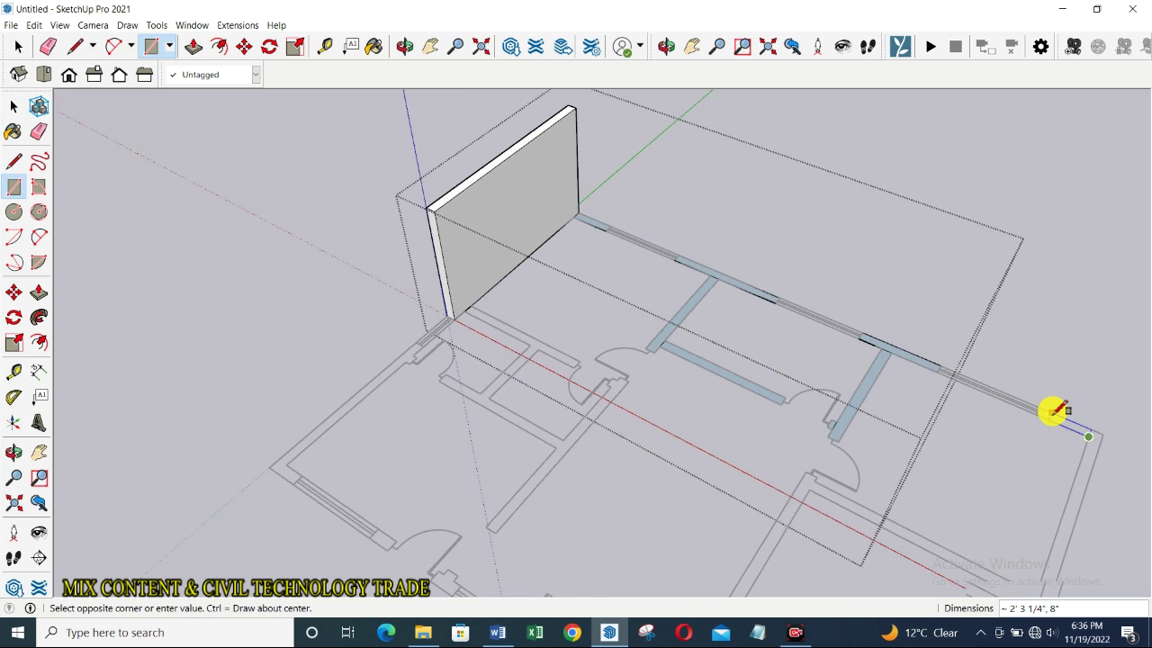
pyautogui.scroll(2, 1052, 407)
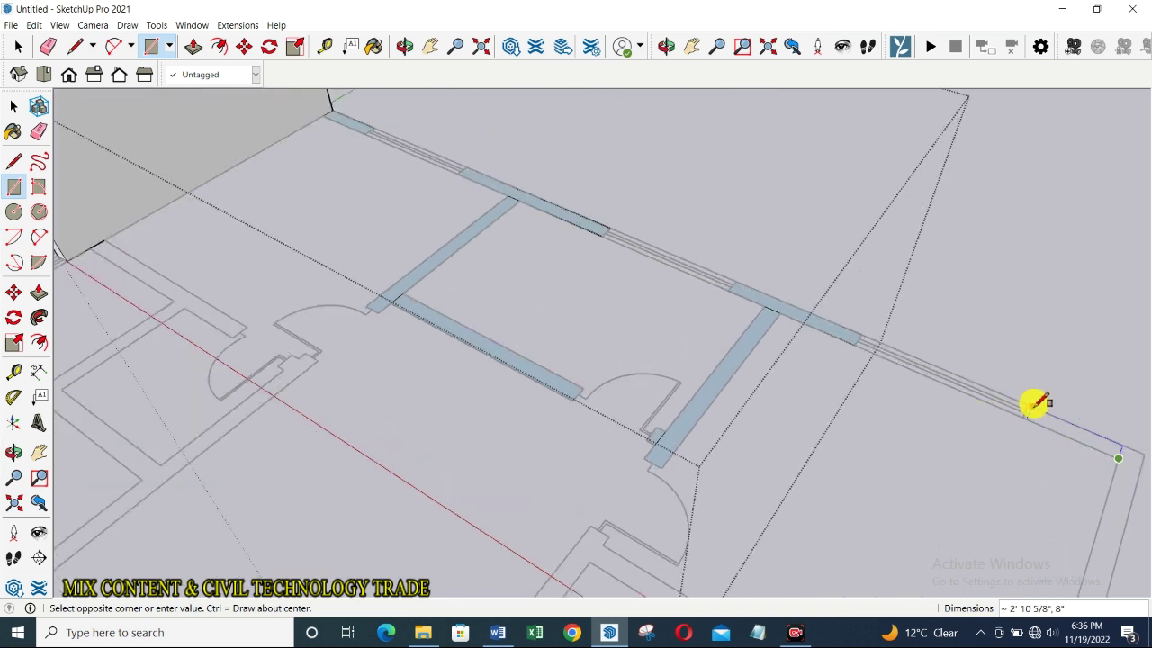
# Step: Finish the top outer wall strip and trace the right outer wall
pyautogui.click(1033, 402)
pyautogui.scroll(-1, 999, 412)
pyautogui.scroll(-1, 1035, 423)
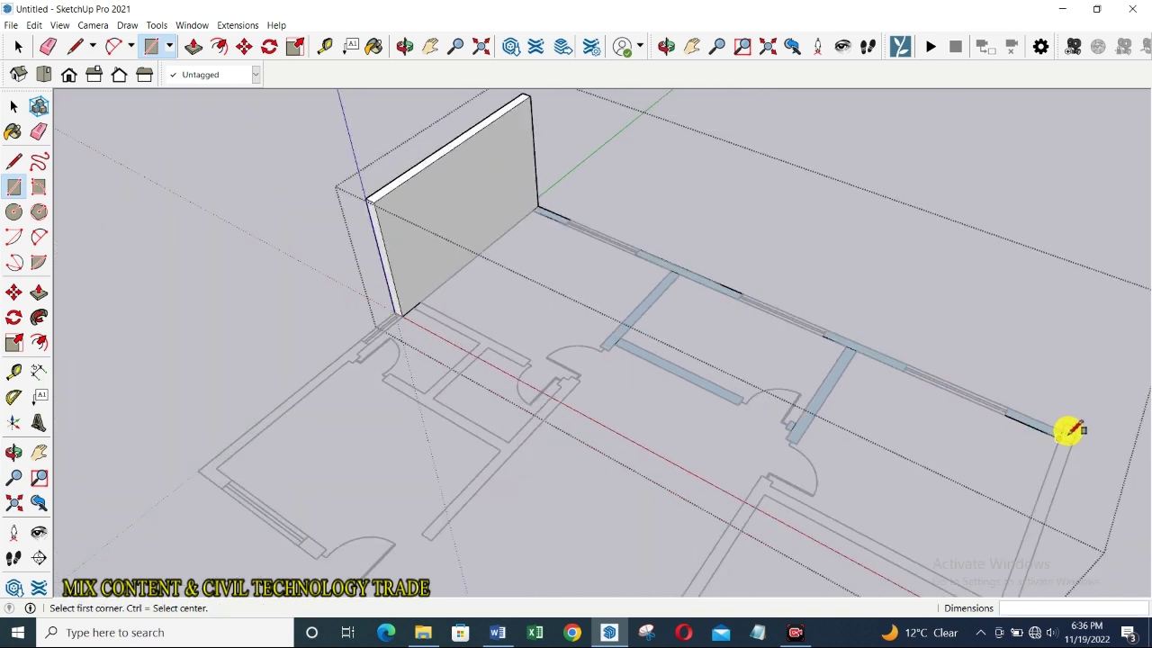
pyautogui.click(1078, 437)
pyautogui.scroll(-2, 1057, 454)
pyautogui.scroll(-2, 1034, 477)
pyautogui.scroll(-2, 1008, 495)
pyautogui.scroll(2, 1004, 539)
pyautogui.scroll(2, 1006, 553)
pyautogui.scroll(3, 989, 544)
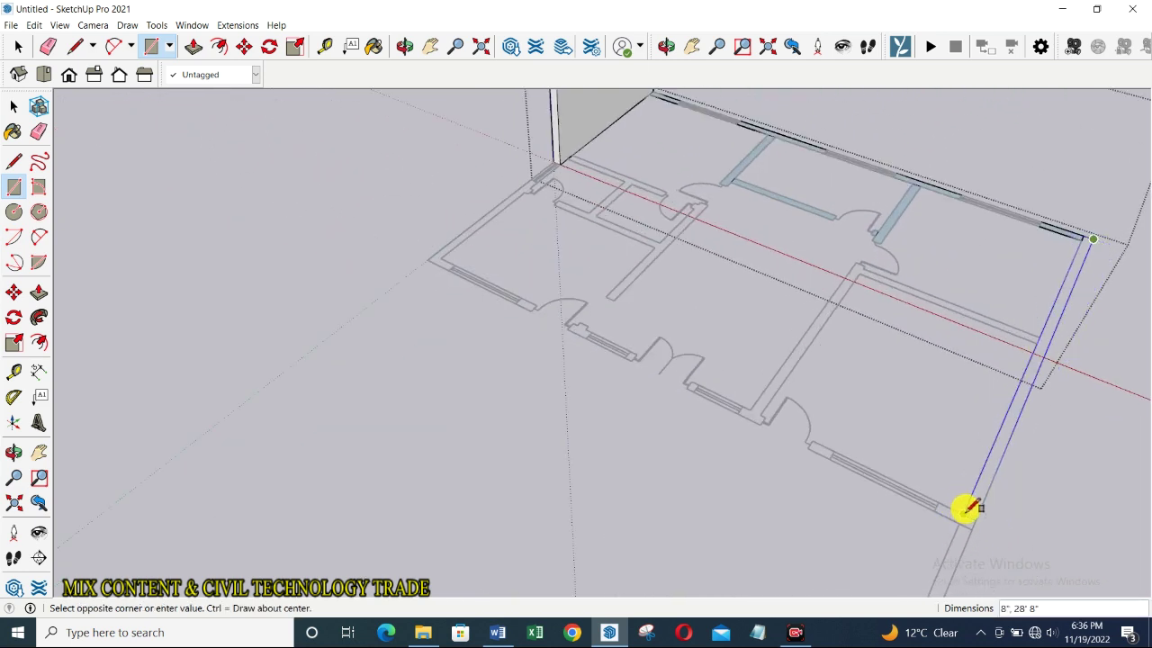
pyautogui.click(967, 514)
# Step: Trace the small wall pieces at the lower wall end and beside the door
pyautogui.click(935, 512)
pyautogui.click(978, 517)
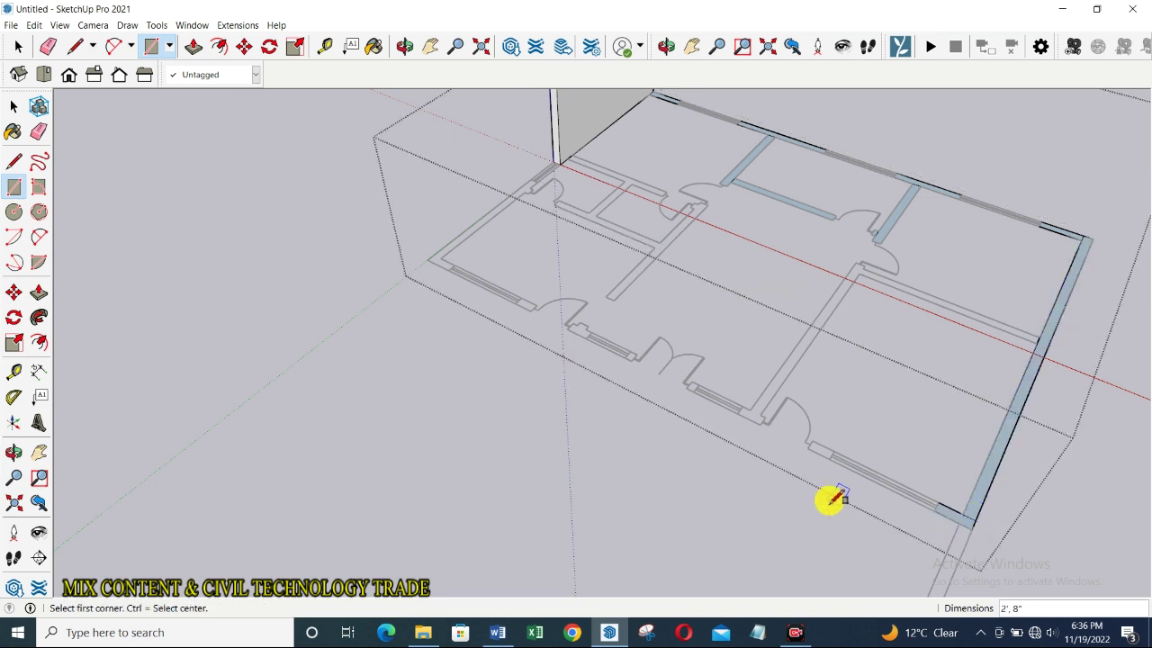
pyautogui.scroll(2, 828, 441)
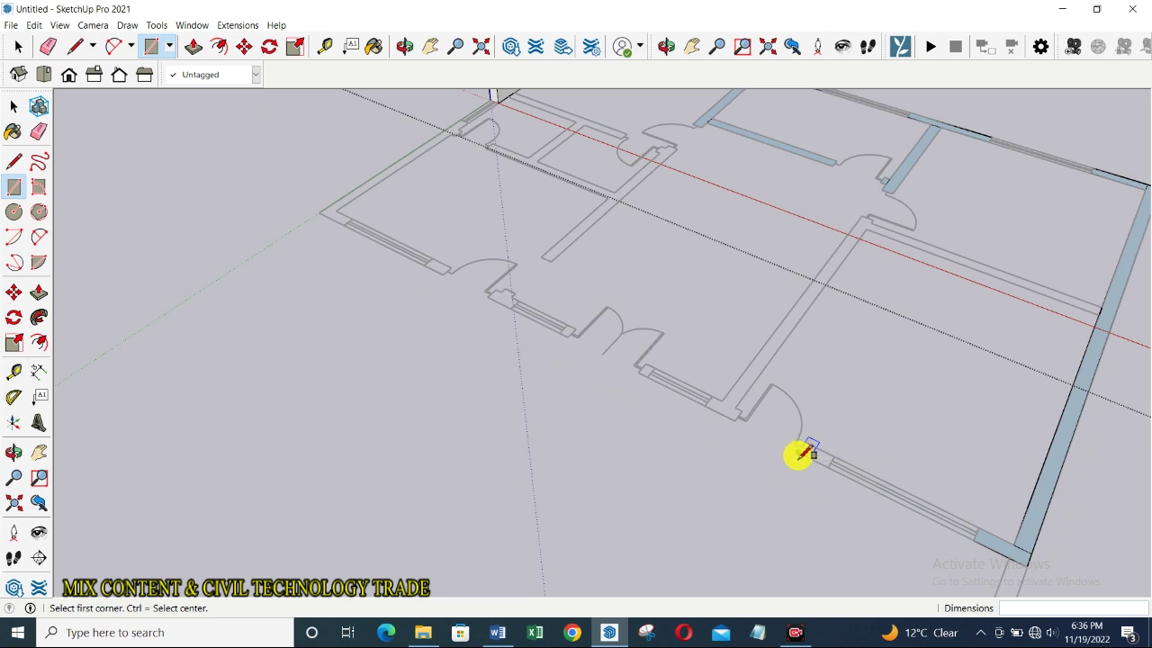
pyautogui.click(798, 452)
pyautogui.click(834, 458)
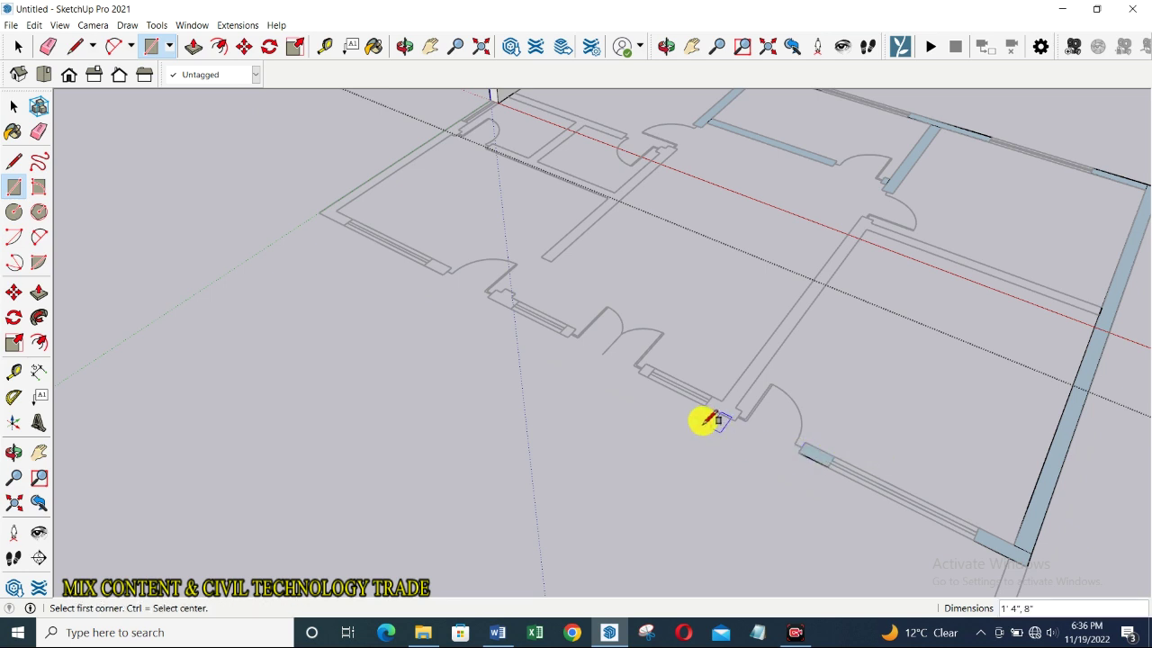
pyautogui.click(711, 396)
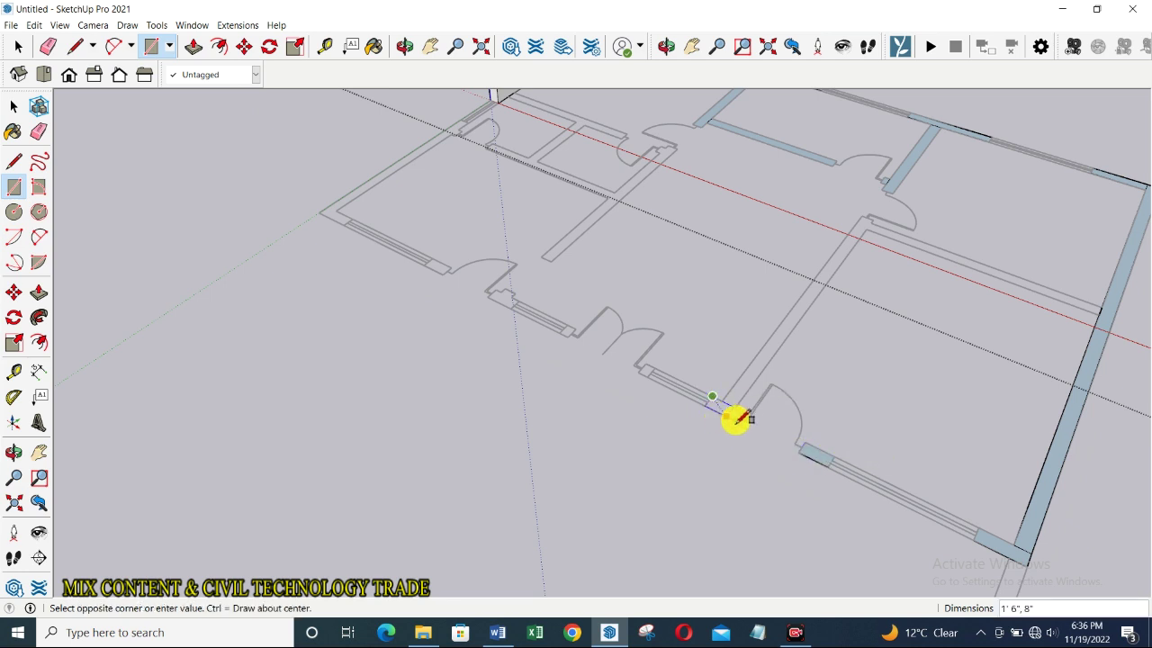
pyautogui.click(736, 419)
# Step: Trace the long interior wall and its branch meeting the right outer wall
pyautogui.click(722, 400)
pyautogui.click(876, 222)
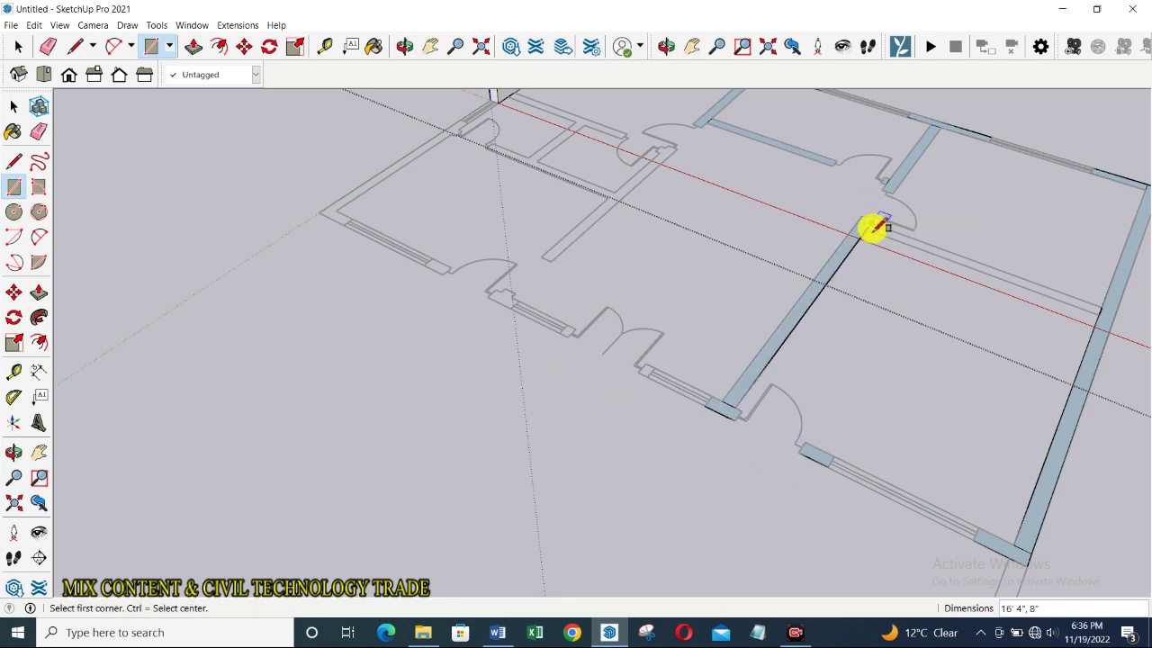
pyautogui.click(866, 228)
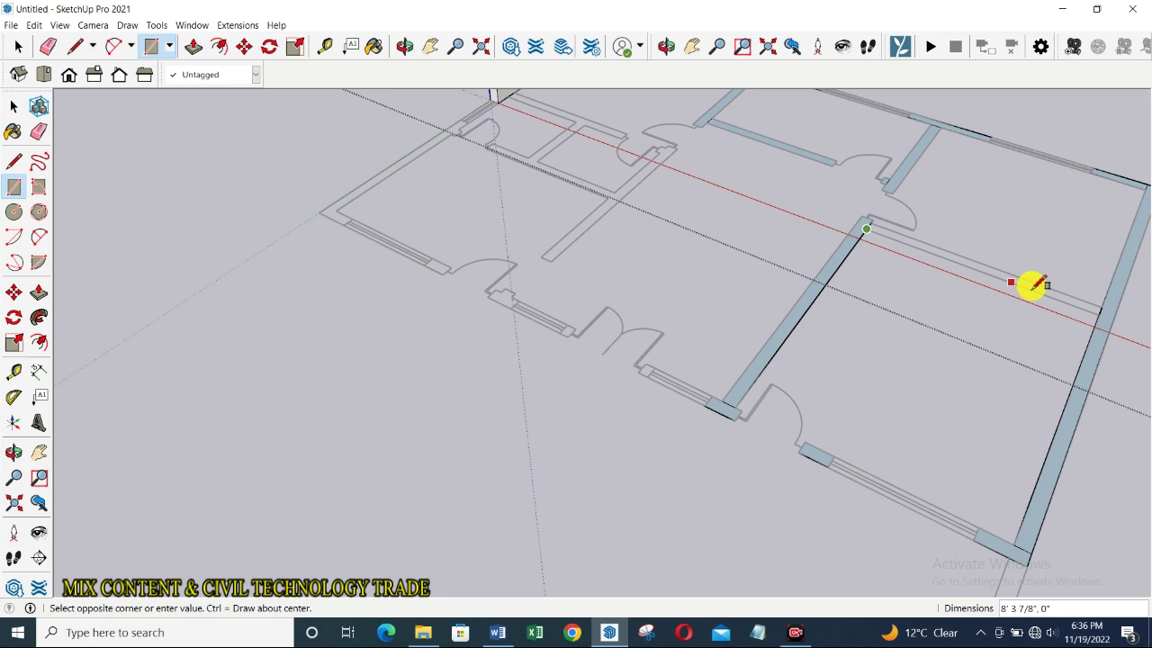
pyautogui.click(1099, 309)
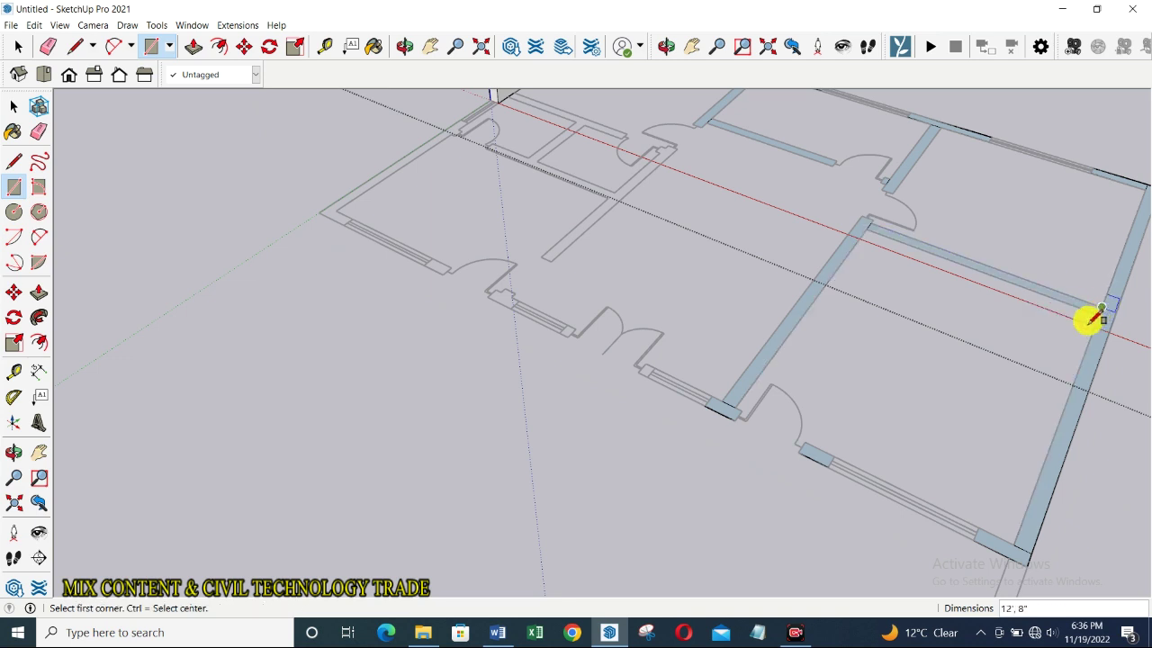
pyautogui.scroll(-1, 1075, 337)
pyautogui.scroll(1, 693, 180)
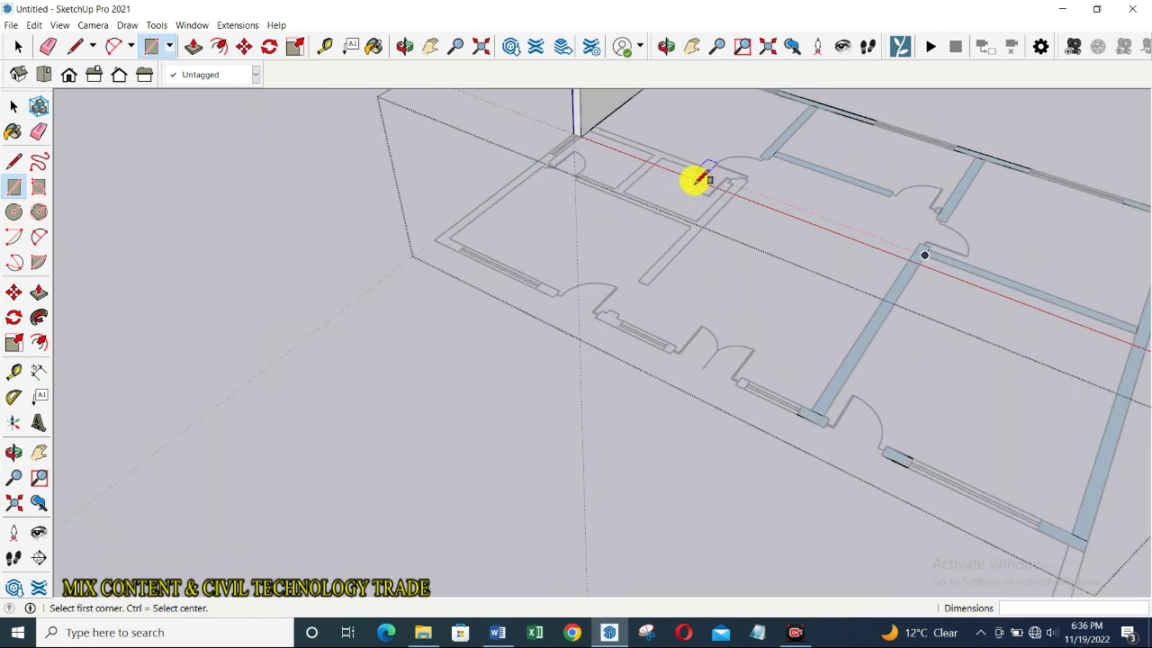
pyautogui.scroll(2, 719, 172)
pyautogui.scroll(1, 759, 186)
# Step: Trace the next interior wall strip, redoing its misplaced first corner
pyautogui.click(736, 189)
pyautogui.click(759, 186)
pyautogui.click(759, 180)
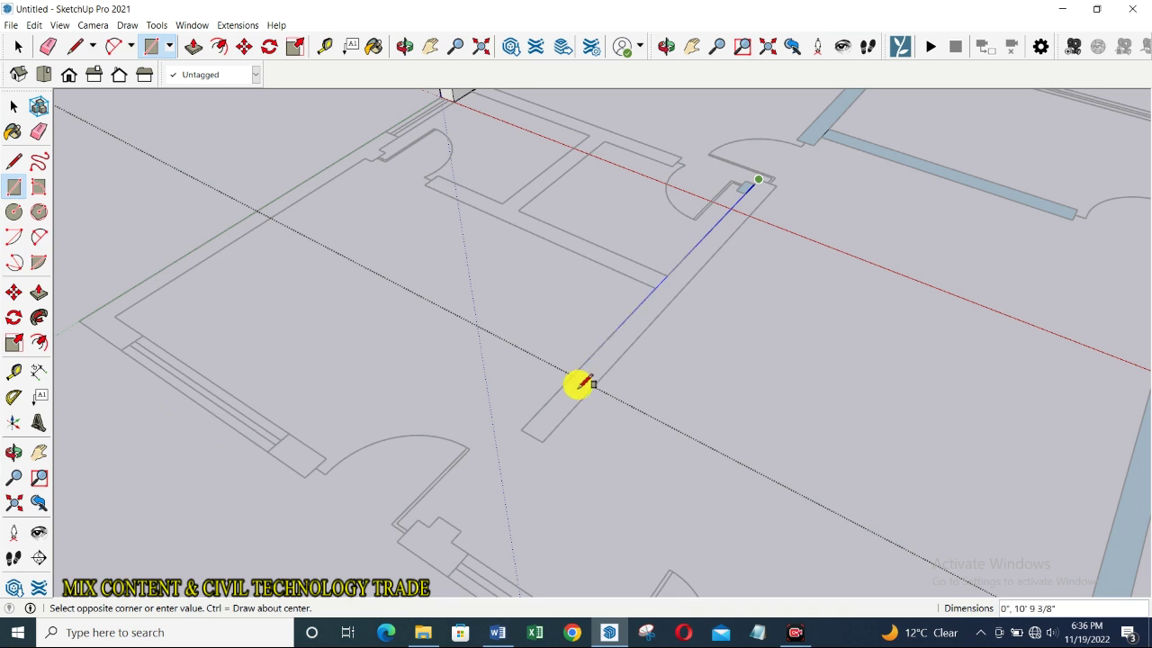
pyautogui.click(548, 440)
pyautogui.scroll(-2, 578, 347)
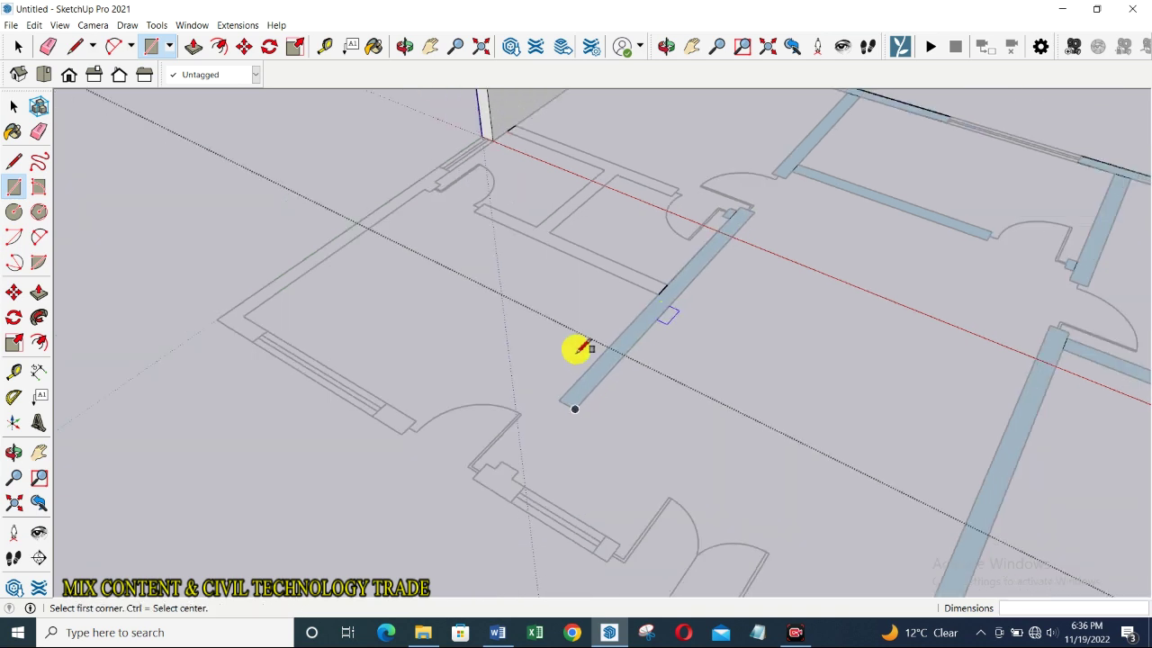
pyautogui.scroll(2, 485, 497)
pyautogui.scroll(2, 486, 496)
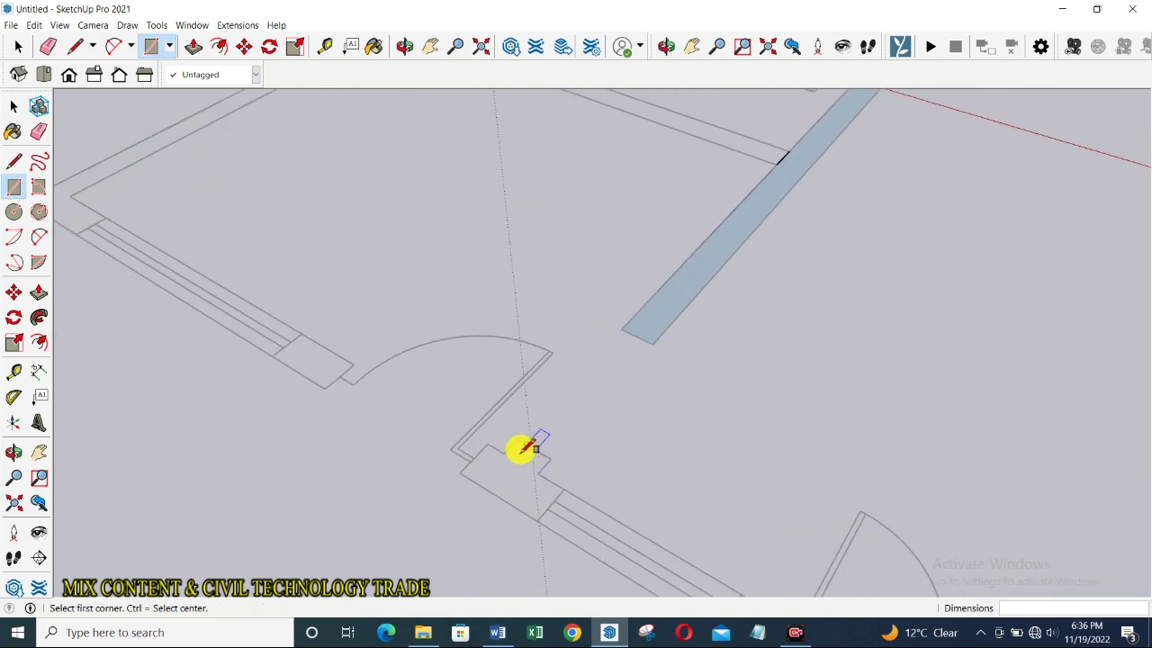
# Step: Trace the small wall pieces by the door and window along the lower wall
pyautogui.click(504, 453)
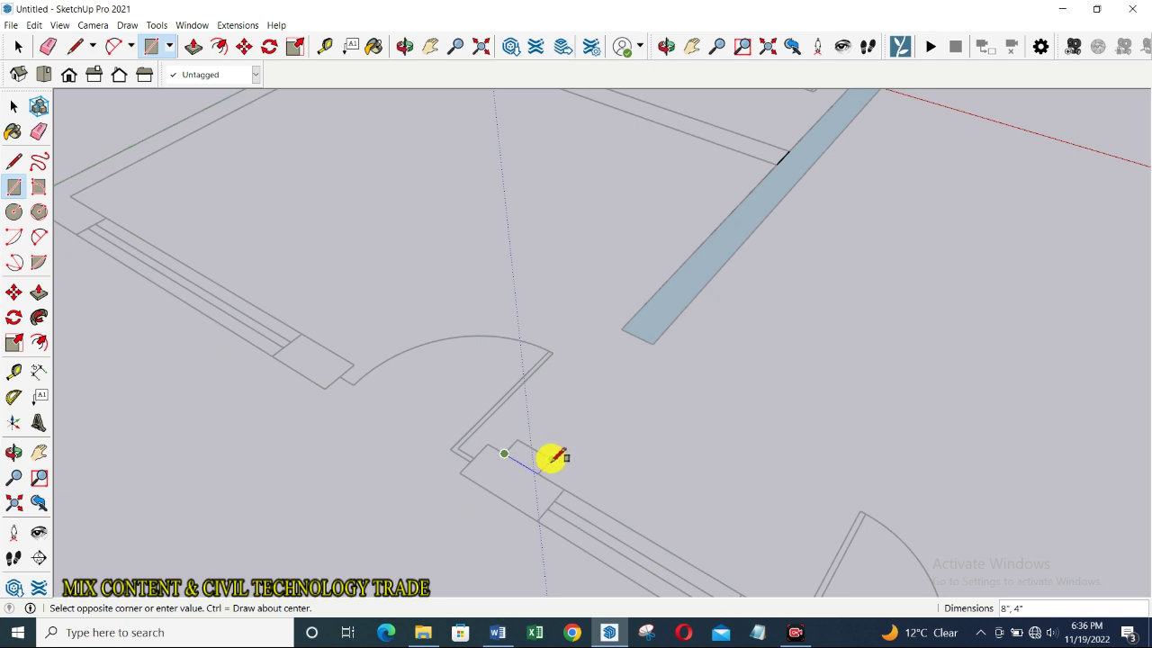
pyautogui.click(550, 460)
pyautogui.click(459, 472)
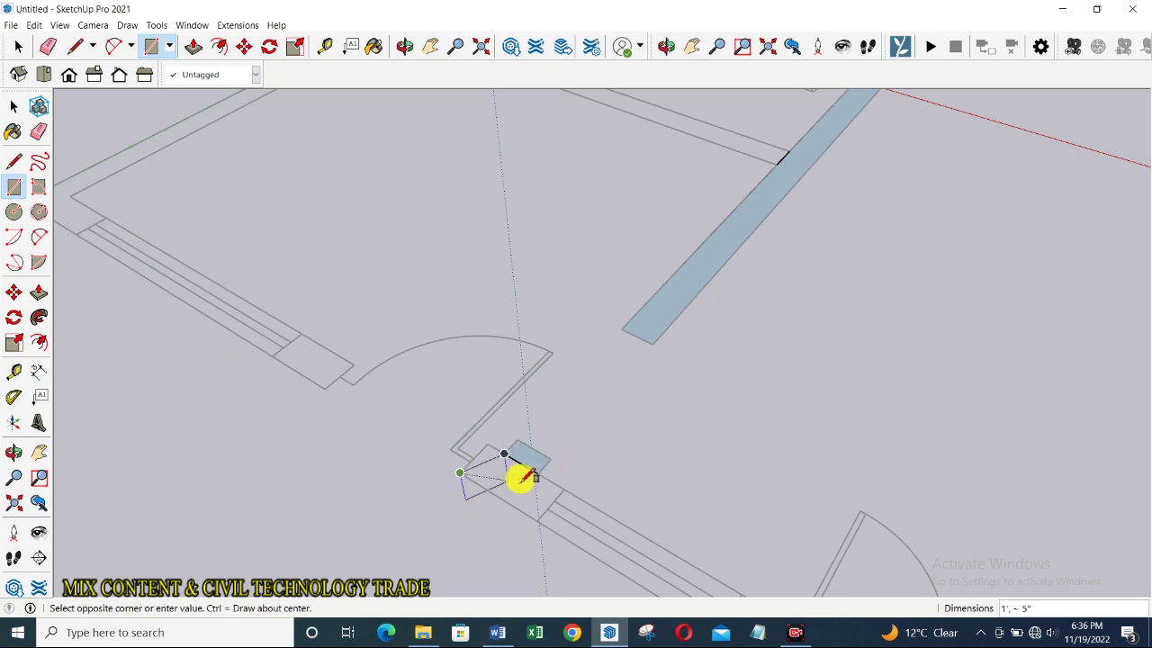
pyautogui.click(566, 486)
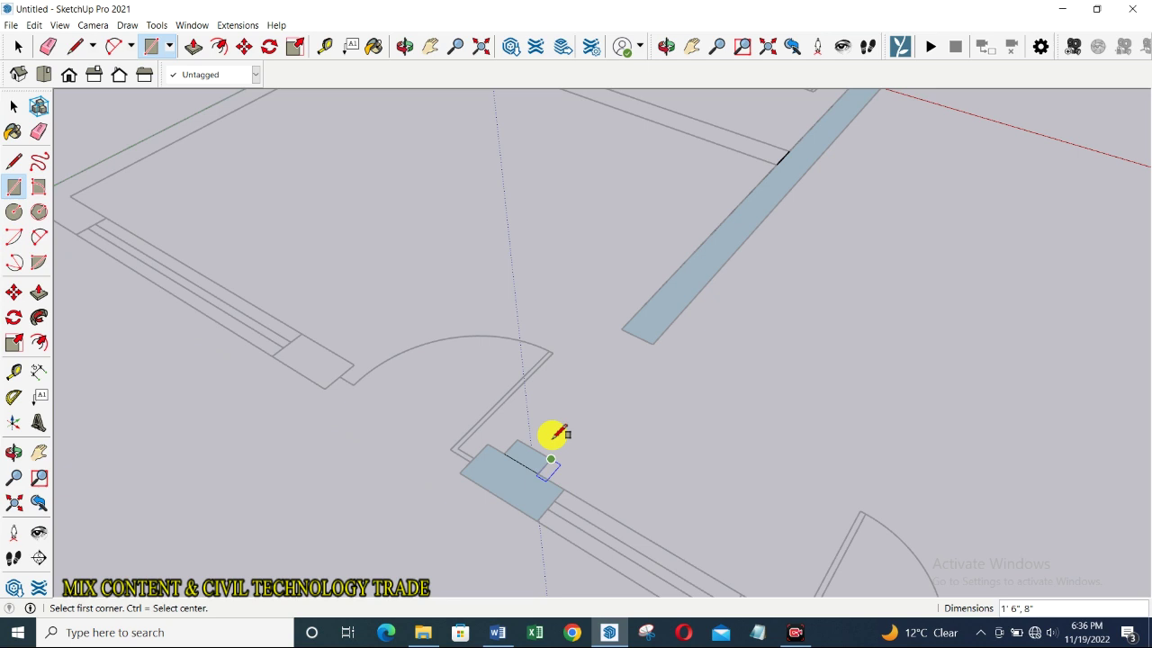
pyautogui.scroll(-3, 513, 386)
pyautogui.scroll(2, 638, 501)
pyautogui.scroll(2, 599, 475)
pyautogui.click(571, 482)
pyautogui.click(619, 468)
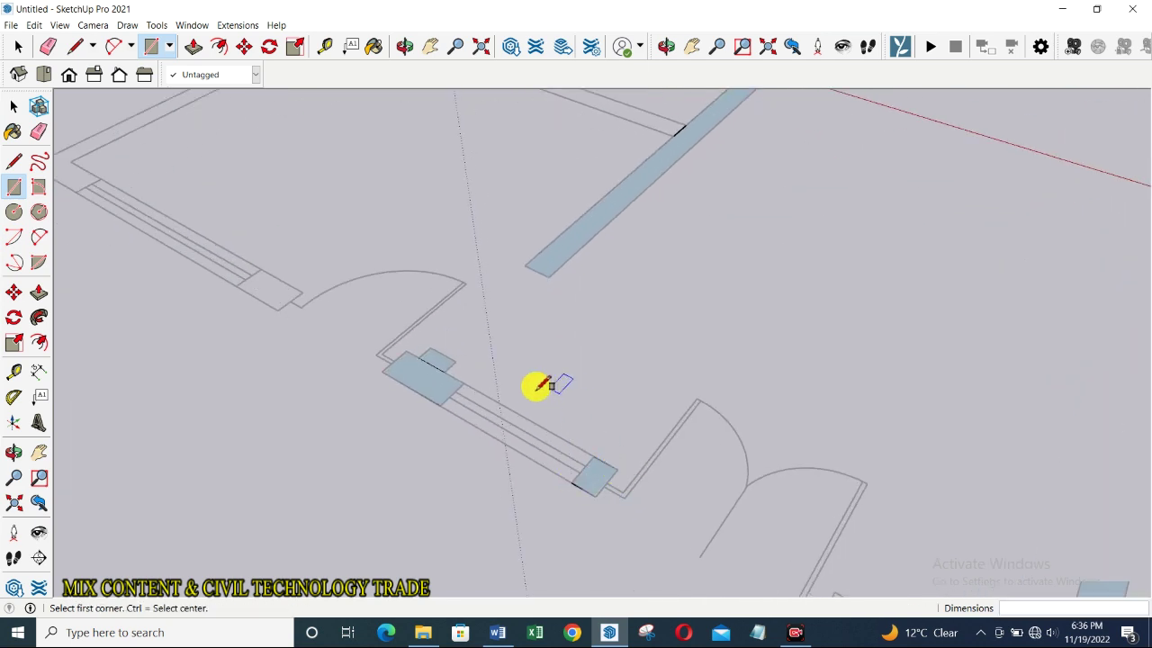
pyautogui.scroll(-3, 535, 385)
pyautogui.scroll(2, 596, 455)
pyautogui.scroll(2, 630, 476)
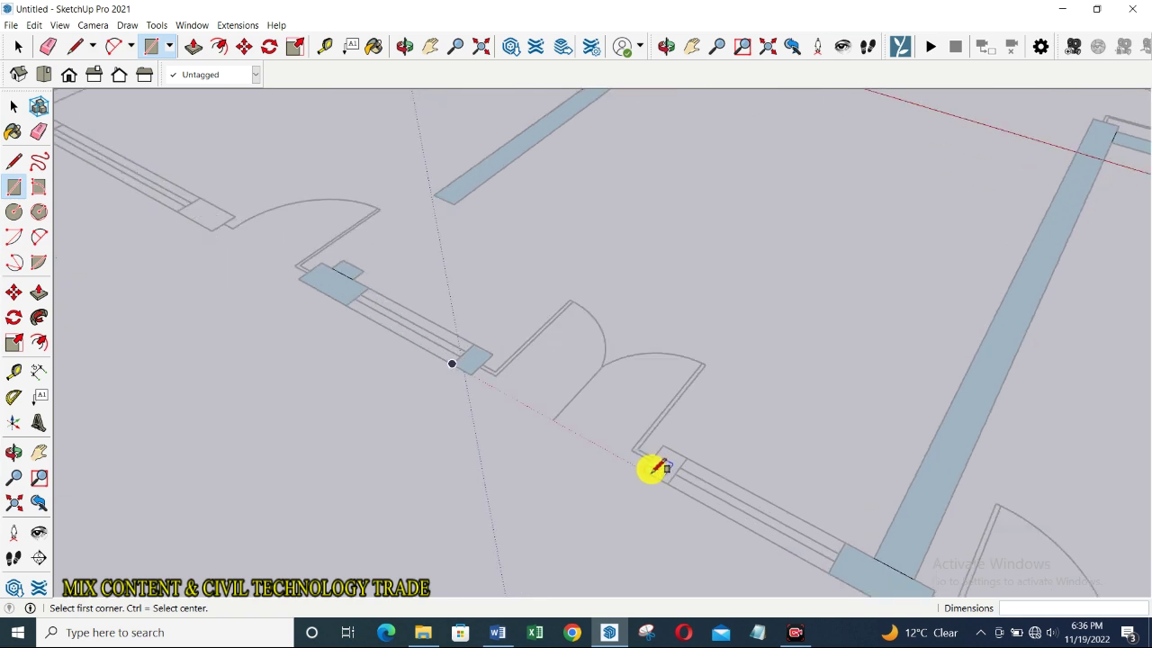
# Step: Trace the wall pieces by the lower door and beside the left window
pyautogui.click(644, 469)
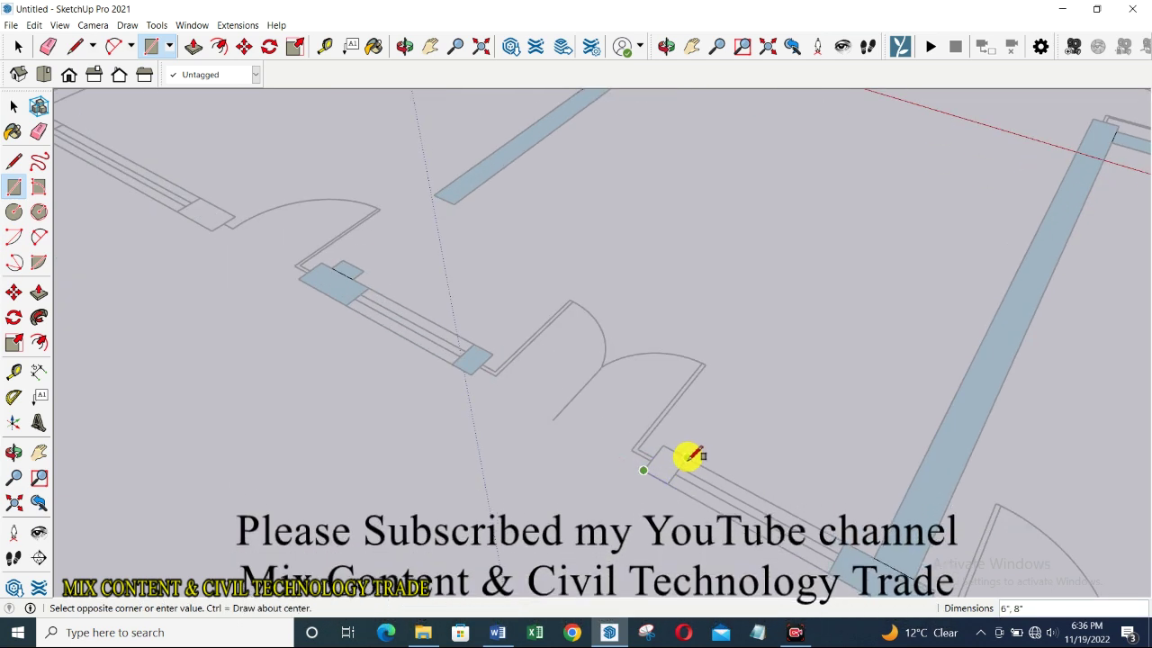
pyautogui.click(688, 457)
pyautogui.scroll(-3, 679, 422)
pyautogui.scroll(2, 386, 296)
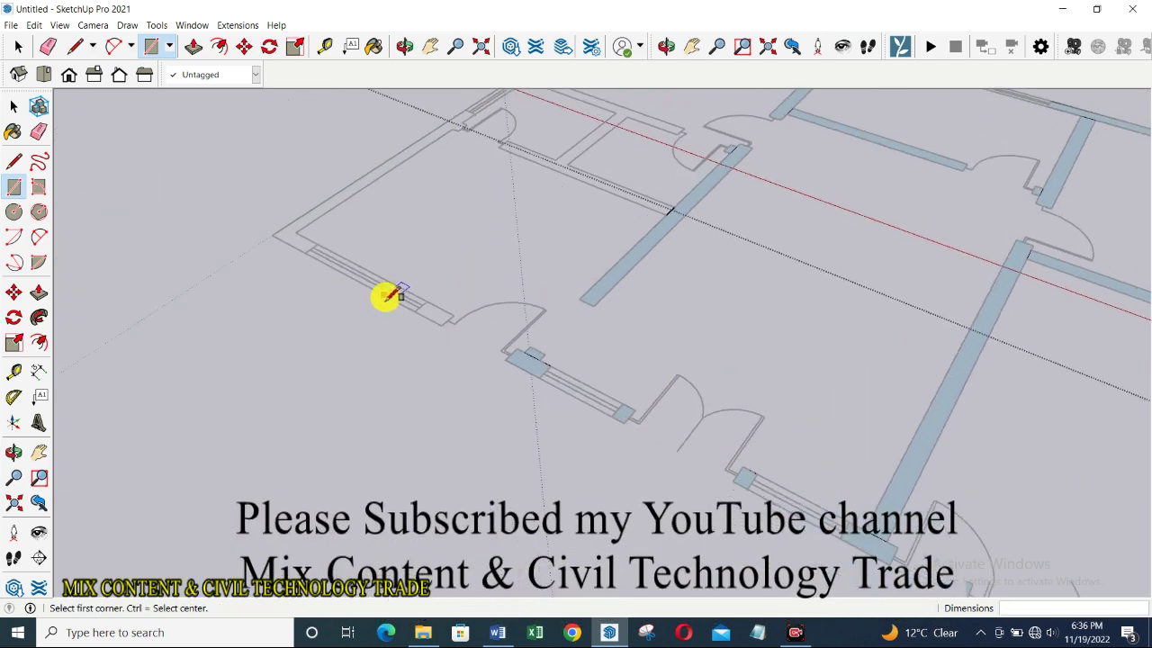
pyautogui.scroll(2, 450, 321)
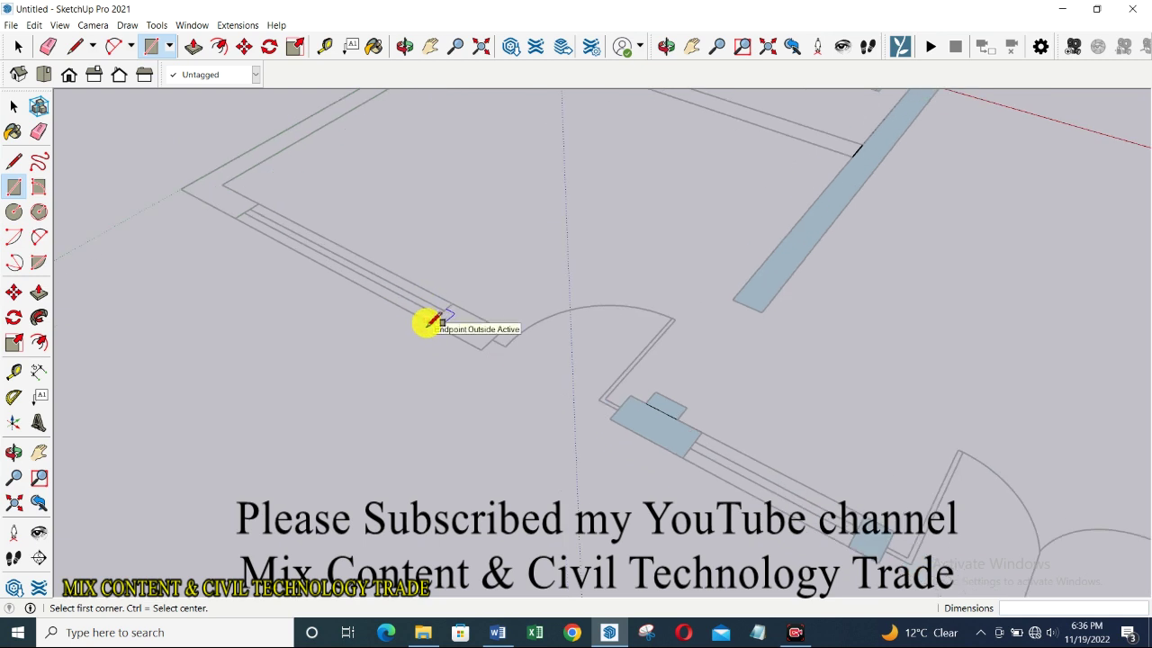
pyautogui.click(430, 321)
pyautogui.click(504, 327)
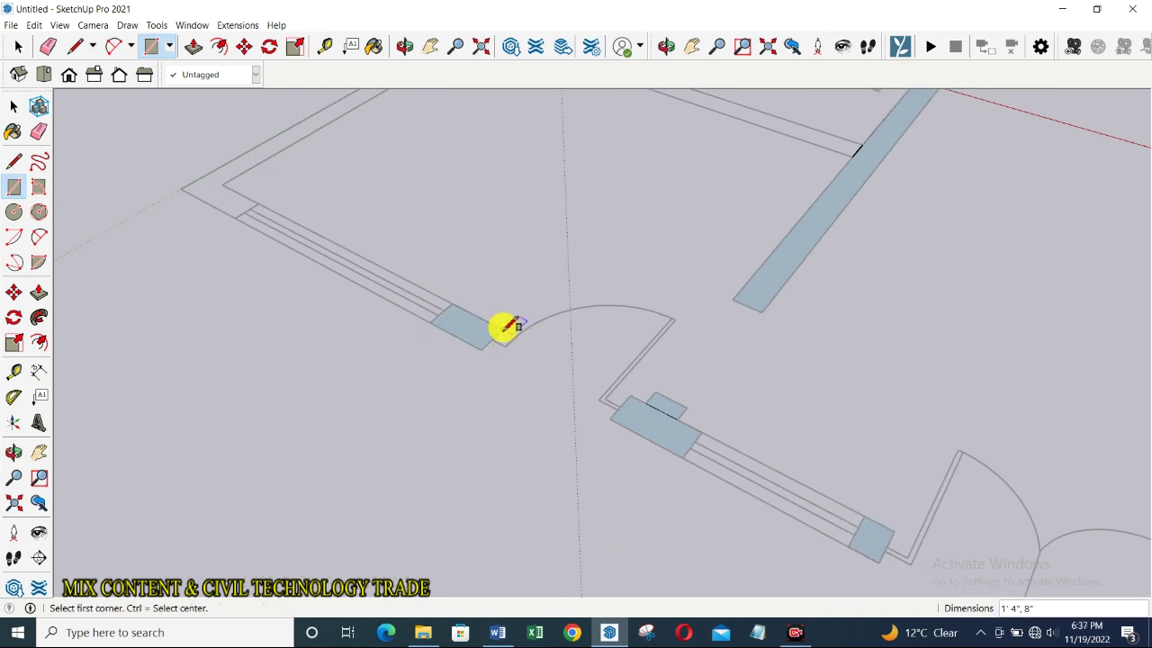
pyautogui.scroll(-2, 334, 231)
pyautogui.scroll(2, 303, 223)
pyautogui.scroll(1, 306, 222)
# Step: Trace the left corner piece, the long left outer wall and the gap at its end
pyautogui.click(297, 223)
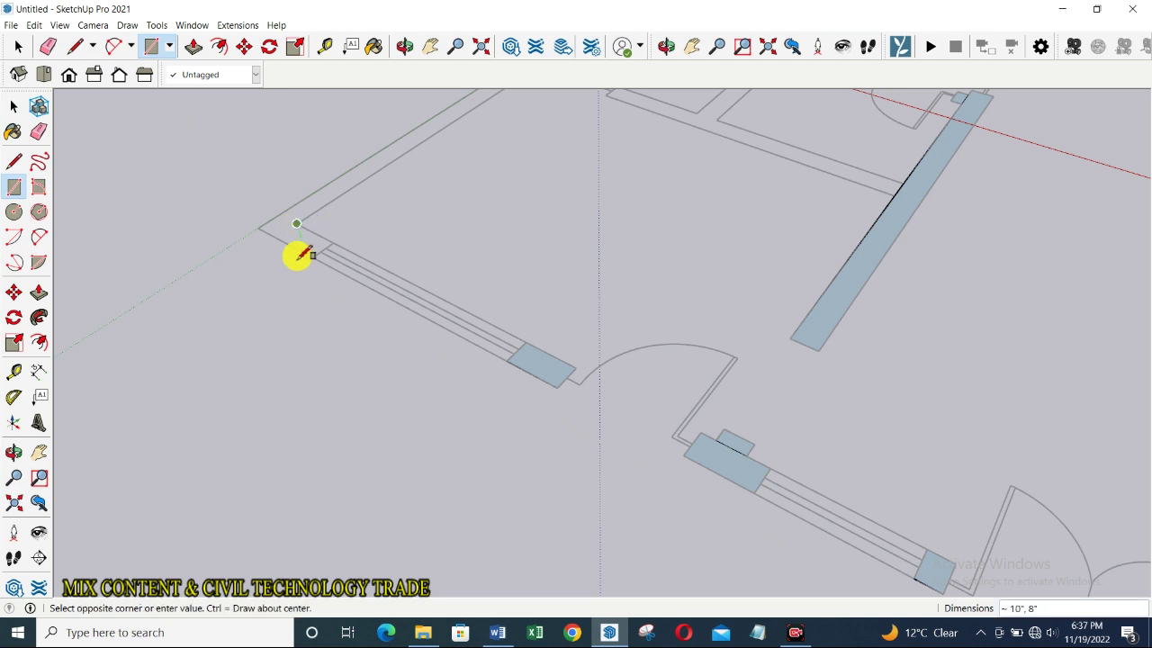
pyautogui.click(315, 257)
pyautogui.scroll(-2, 319, 261)
pyautogui.scroll(1, 297, 250)
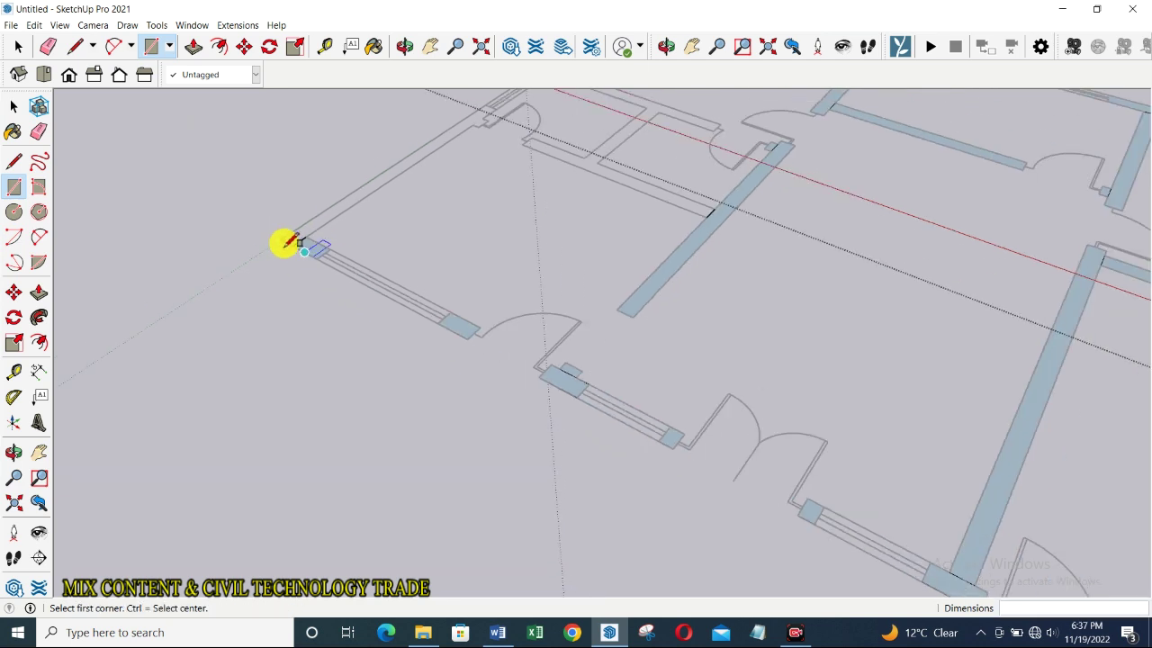
pyautogui.click(293, 237)
pyautogui.scroll(2, 472, 108)
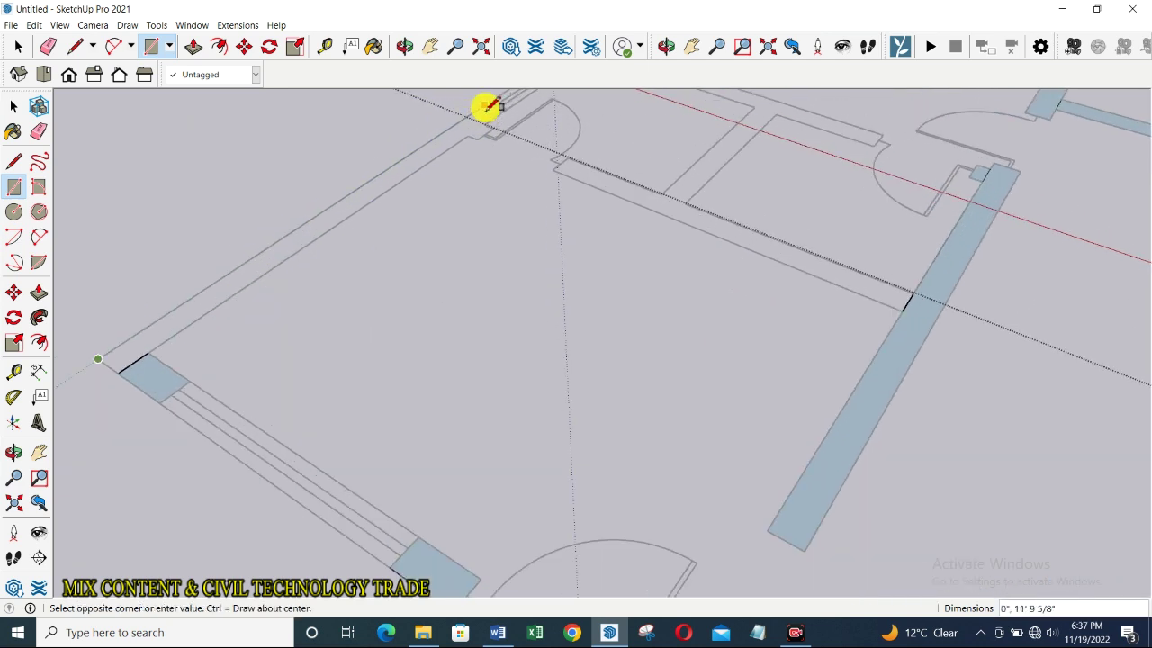
pyautogui.scroll(1, 486, 106)
pyautogui.click(537, 107)
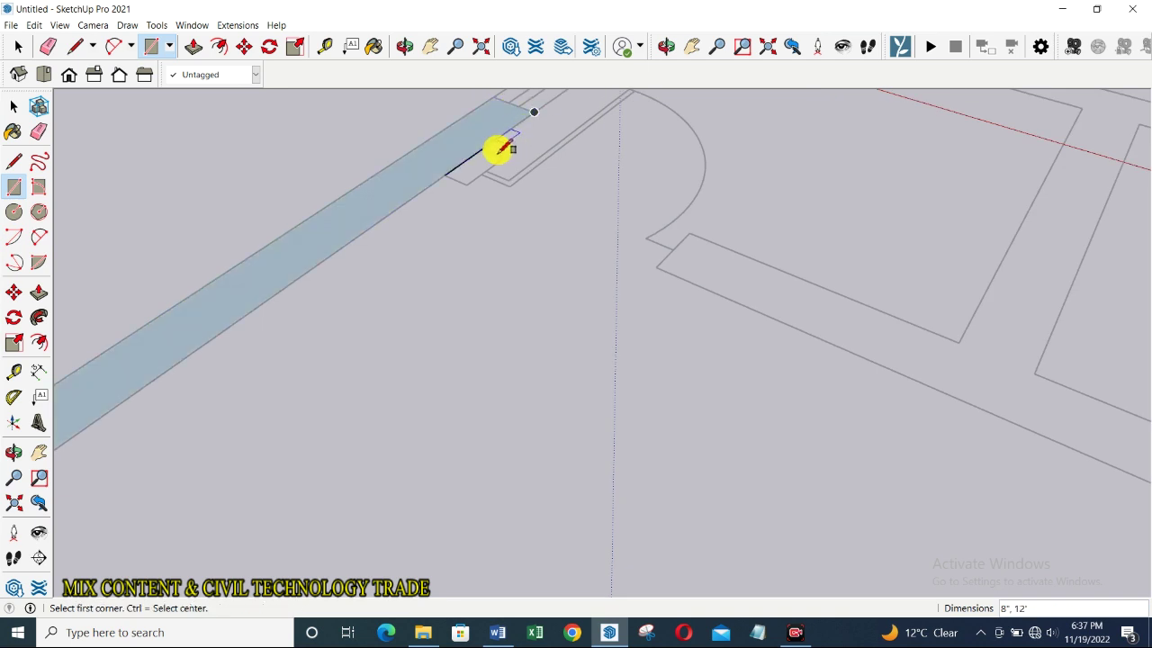
pyautogui.click(444, 174)
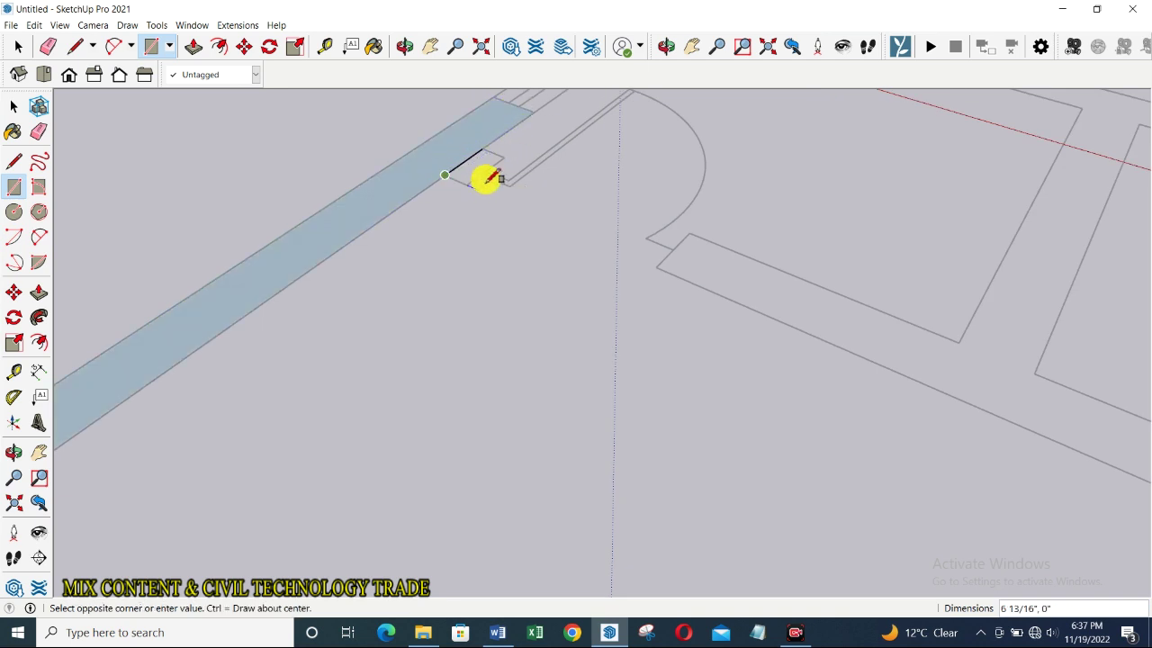
pyautogui.click(504, 155)
pyautogui.scroll(-2, 405, 180)
pyautogui.scroll(-1, 432, 198)
pyautogui.scroll(2, 513, 212)
# Step: Trace the long lower interior wall, a connecting wall between rooms and the upper outer strip
pyautogui.click(501, 228)
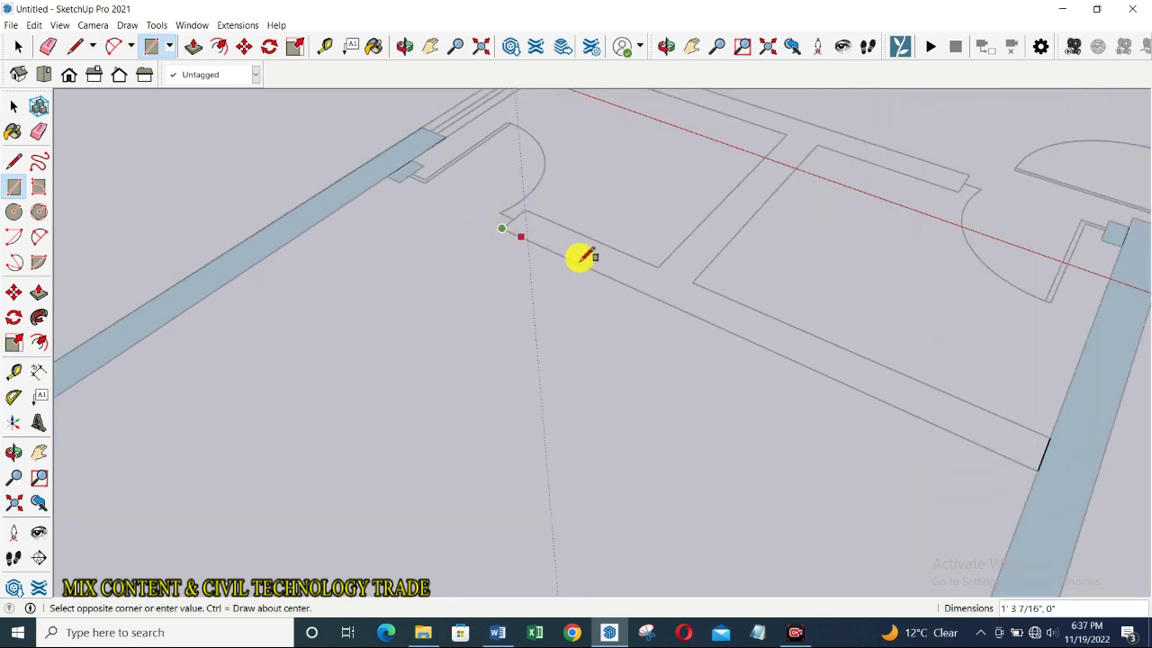
pyautogui.click(1049, 445)
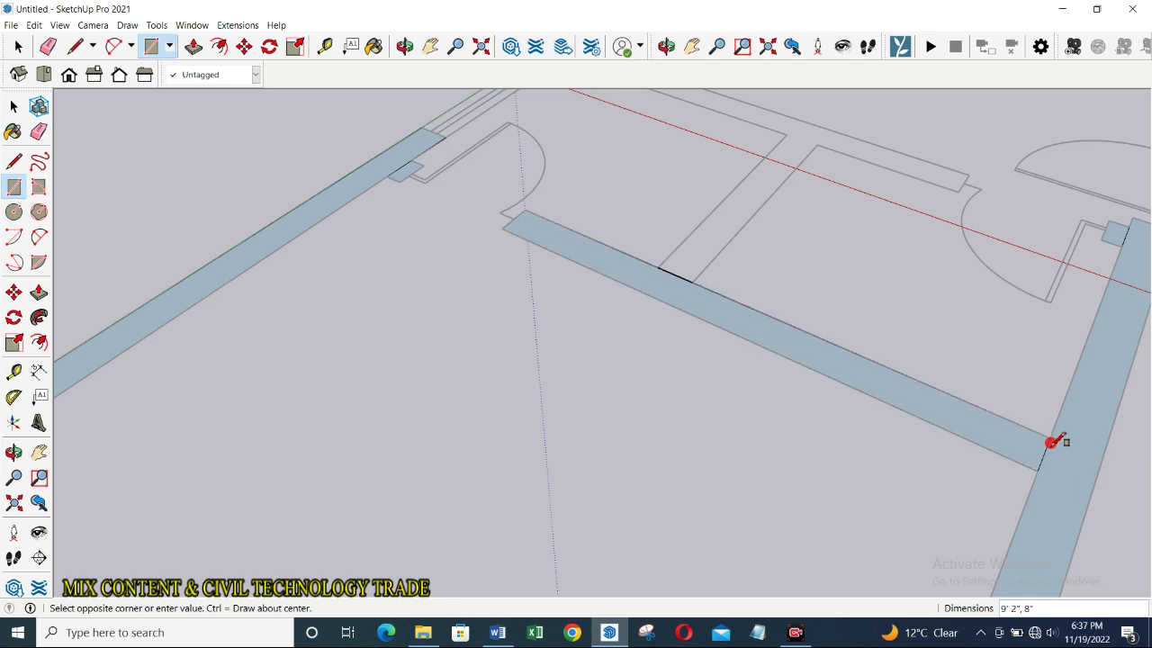
pyautogui.click(787, 135)
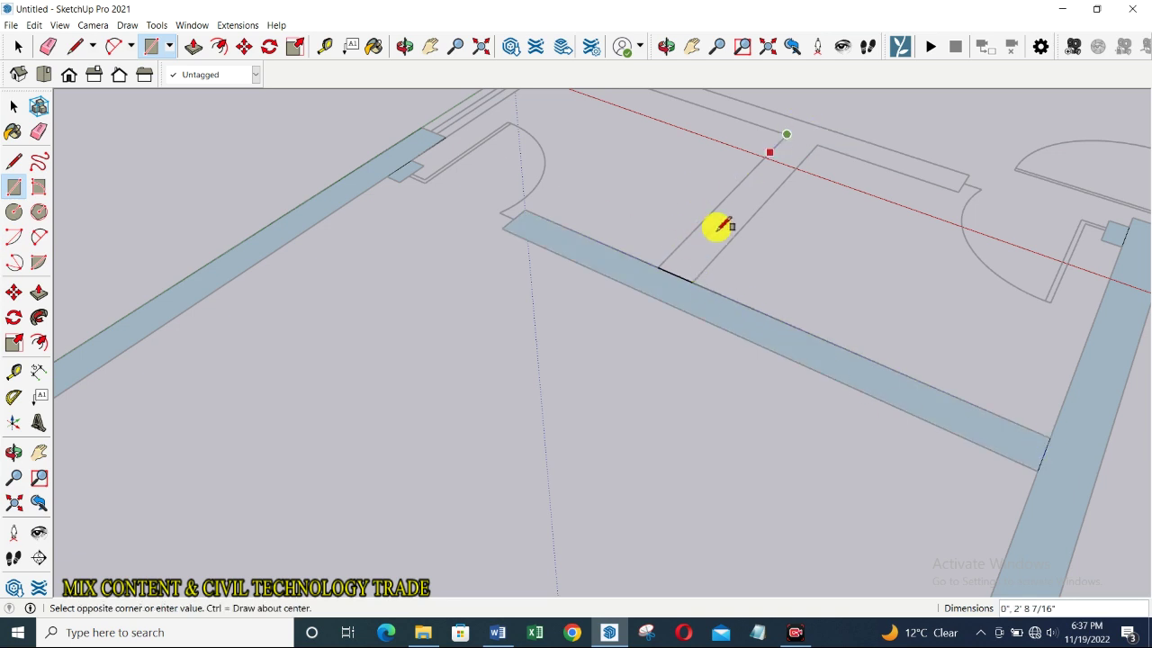
pyautogui.click(693, 281)
pyautogui.scroll(-2, 674, 313)
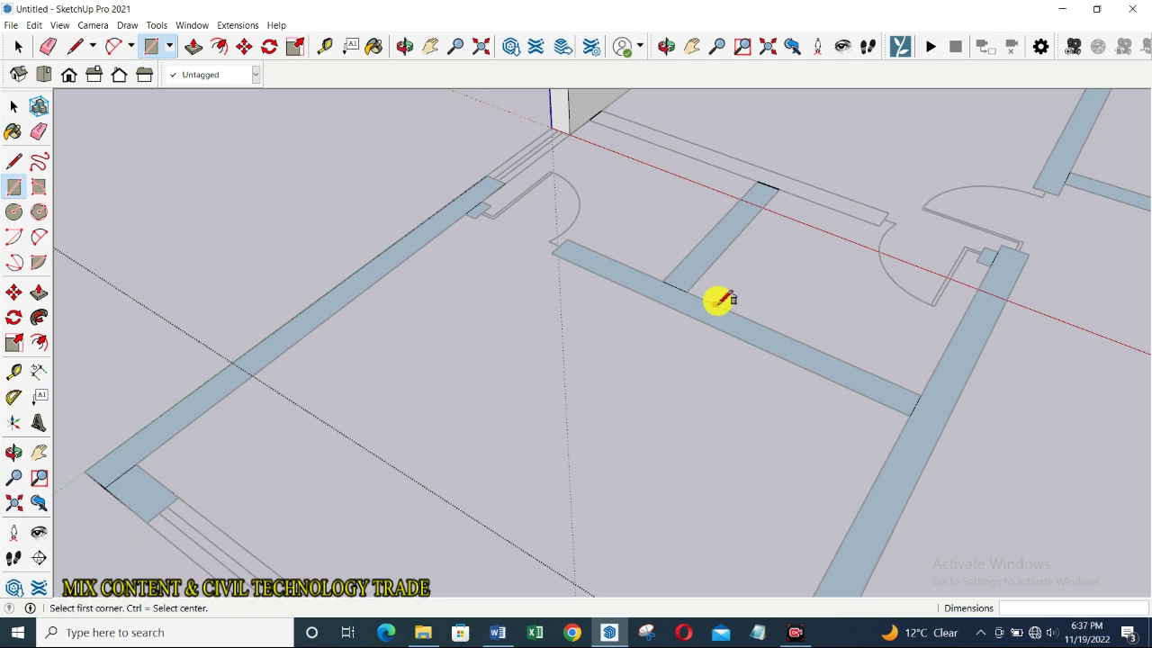
pyautogui.click(588, 120)
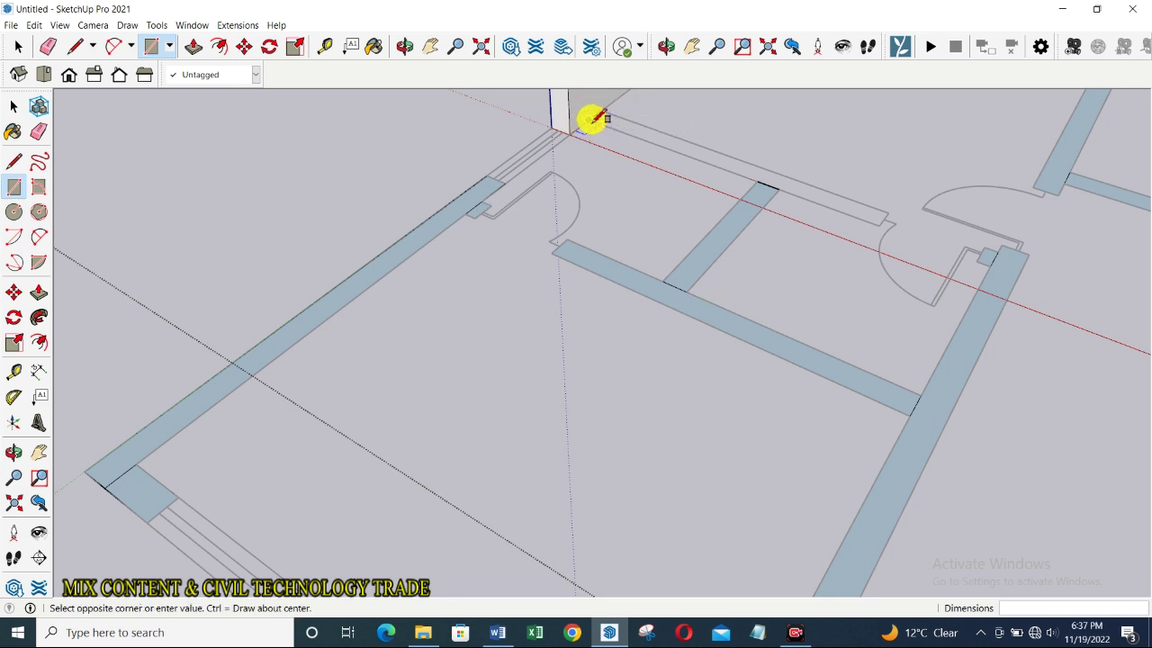
pyautogui.click(888, 212)
pyautogui.scroll(-2, 812, 213)
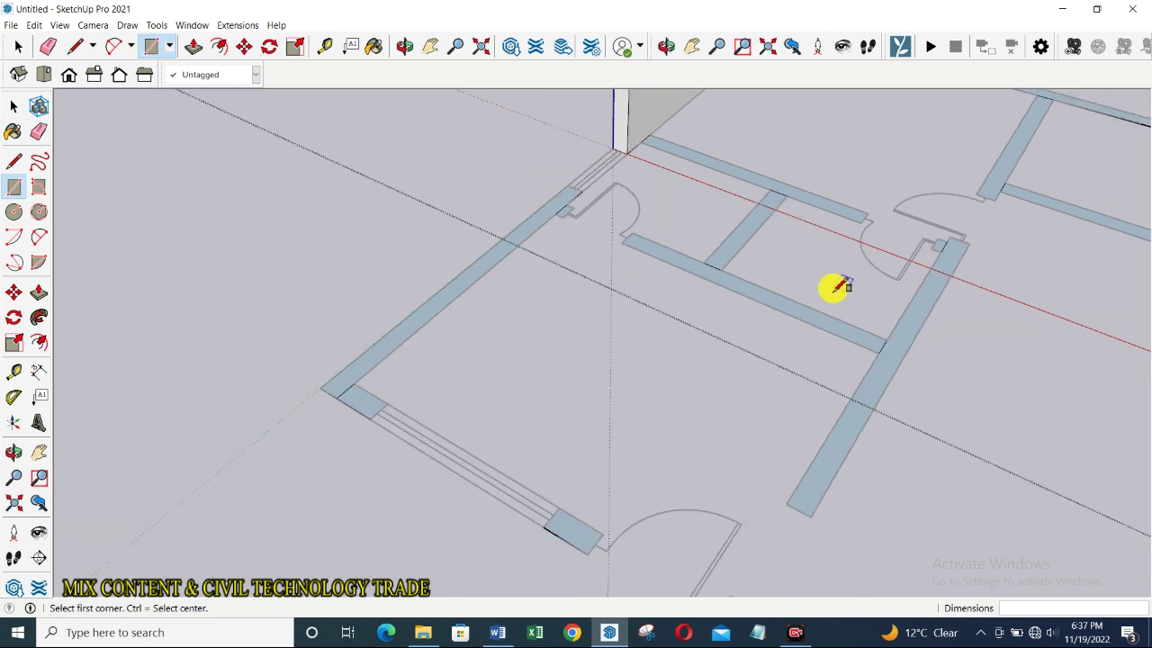
# Step: With the Eraser, delete the dividing edges at the upper and lower wall junctions
pyautogui.press('e')
pyautogui.scroll(1, 956, 265)
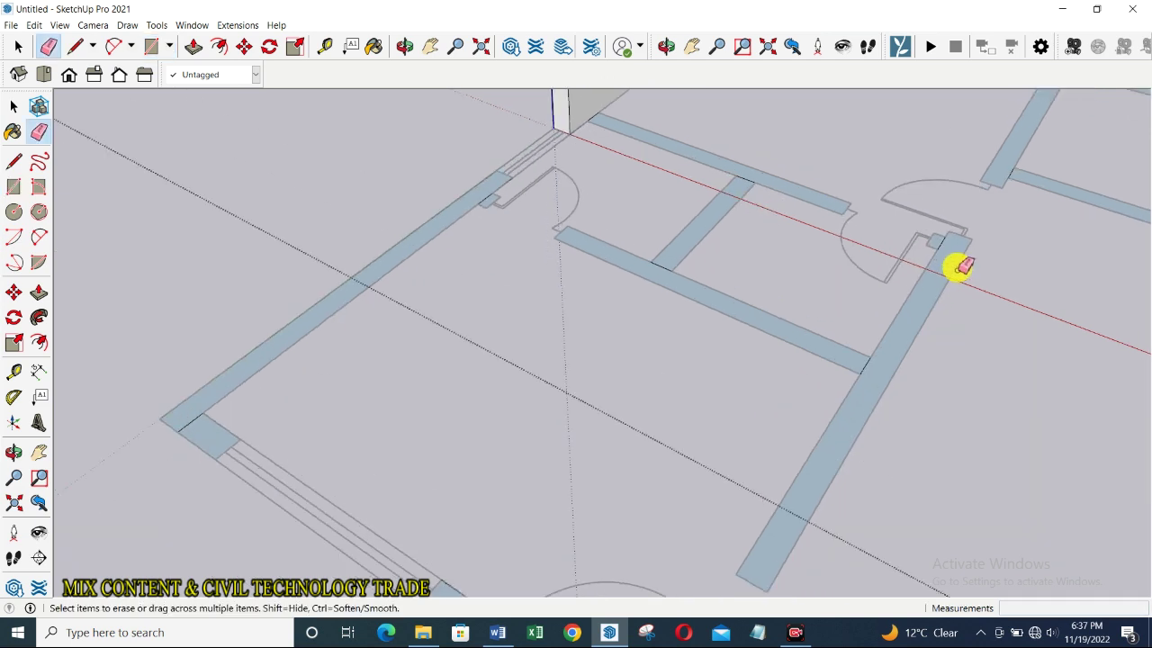
pyautogui.scroll(2, 952, 263)
pyautogui.scroll(2, 949, 252)
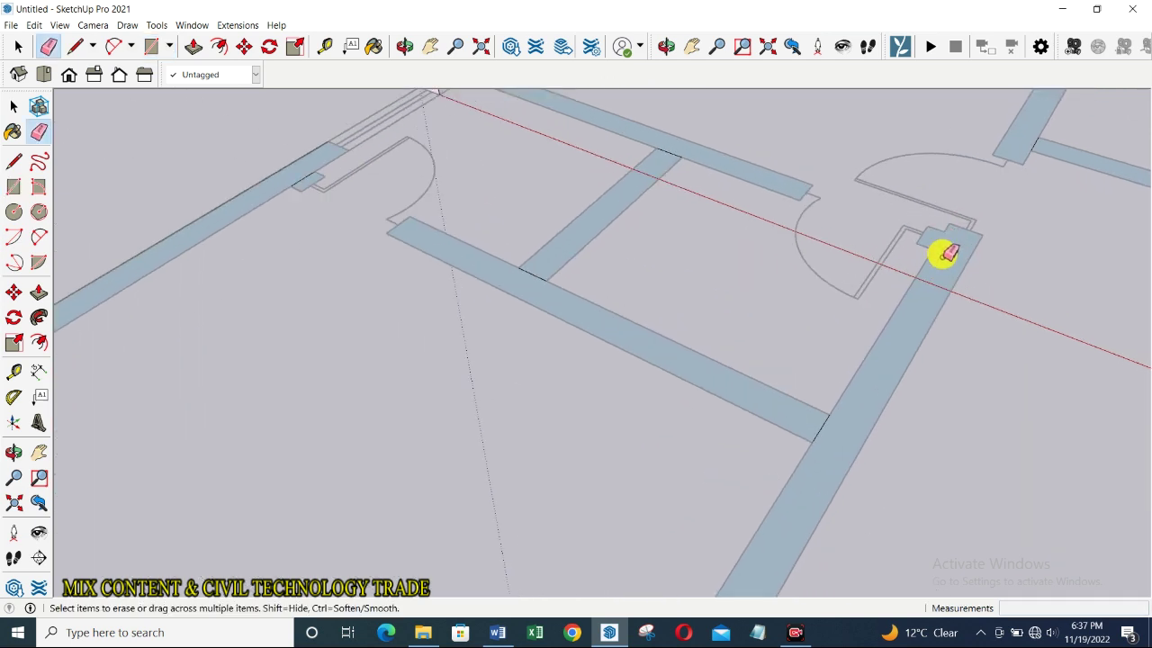
pyautogui.click(676, 153)
pyautogui.click(534, 274)
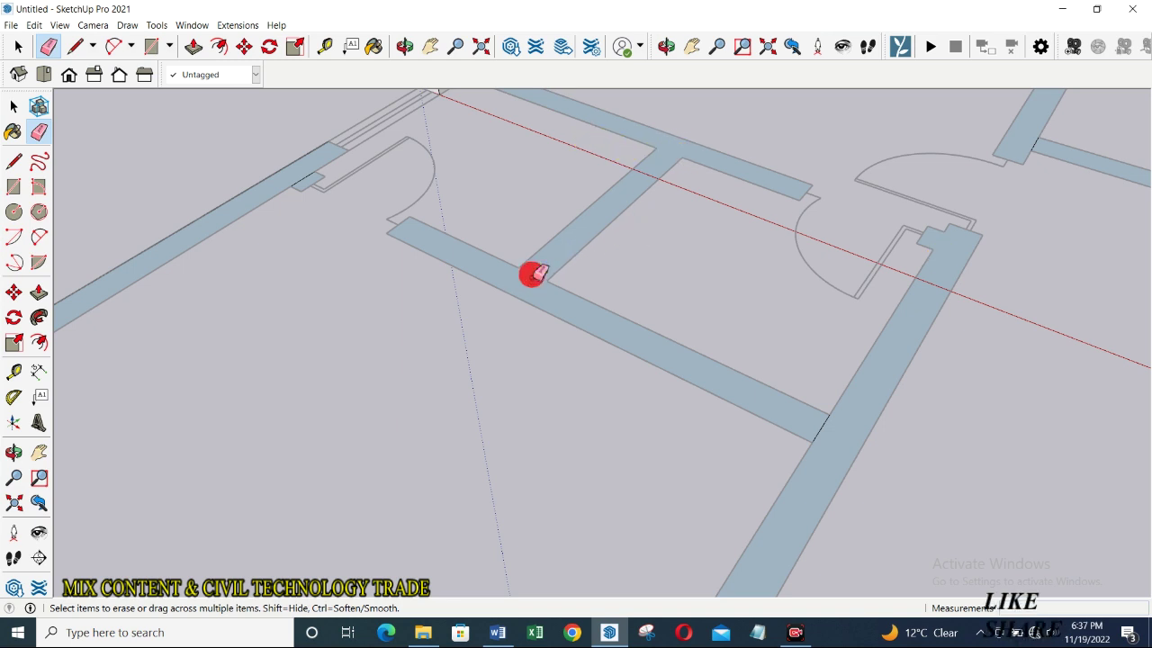
# Step: Zoom in and out across the plan to check the merged wall strips
pyautogui.scroll(-2, 579, 309)
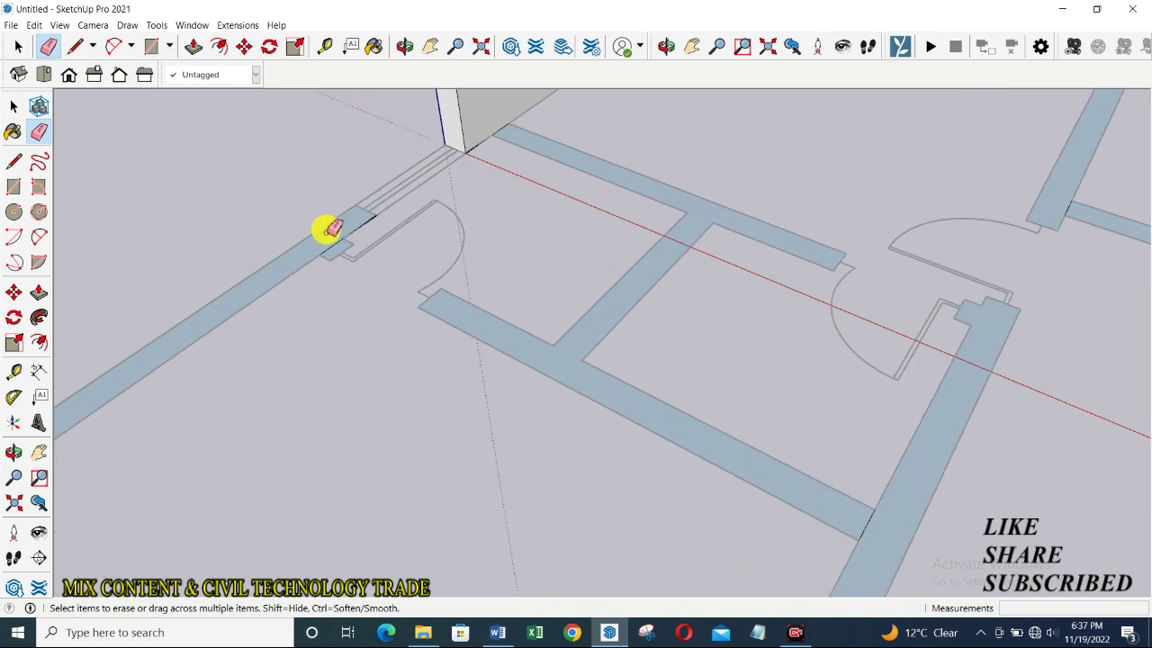
pyautogui.scroll(-2, 463, 198)
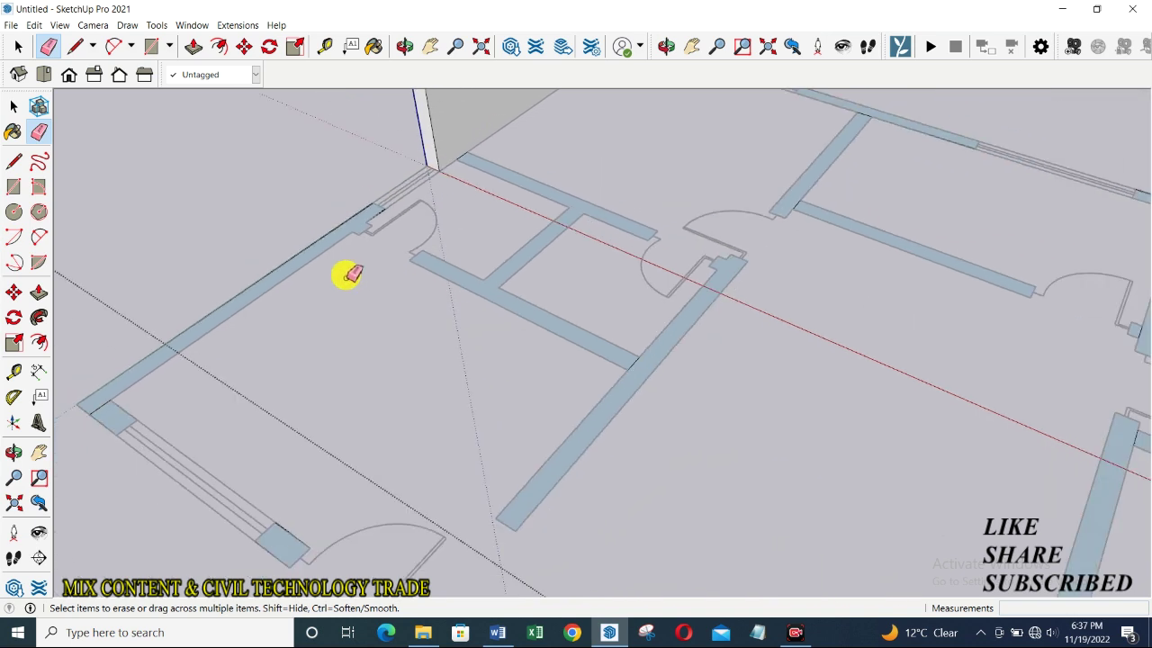
pyautogui.scroll(-2, 348, 275)
pyautogui.scroll(2, 115, 418)
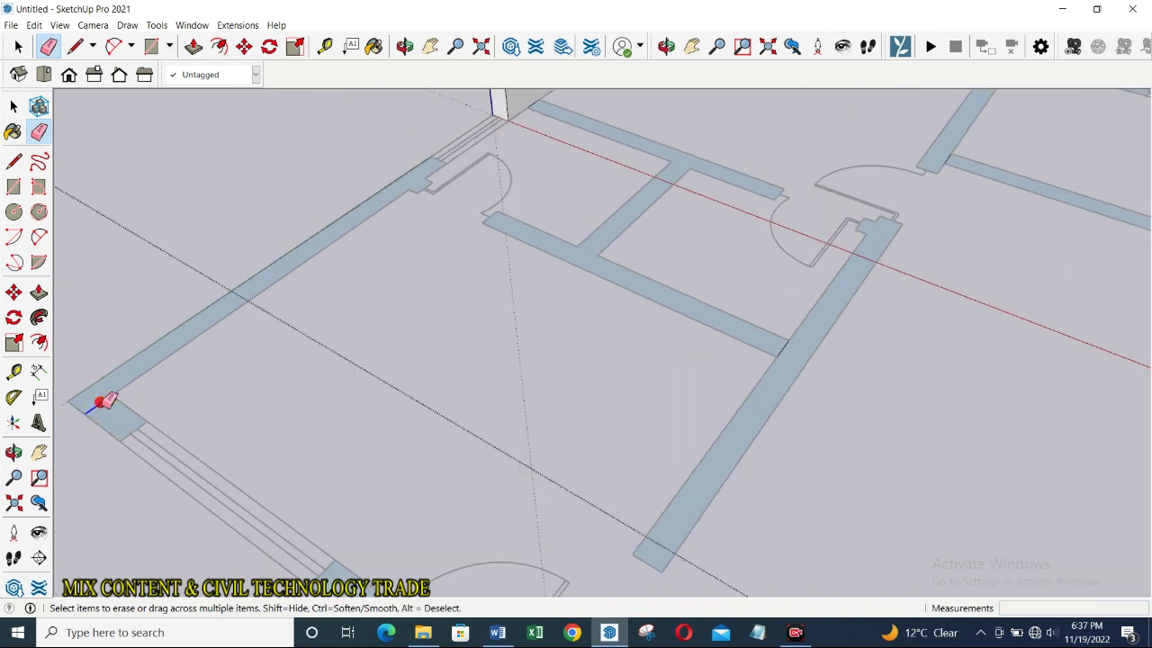
pyautogui.scroll(-2, 275, 489)
pyautogui.scroll(-1, 375, 462)
pyautogui.scroll(1, 373, 534)
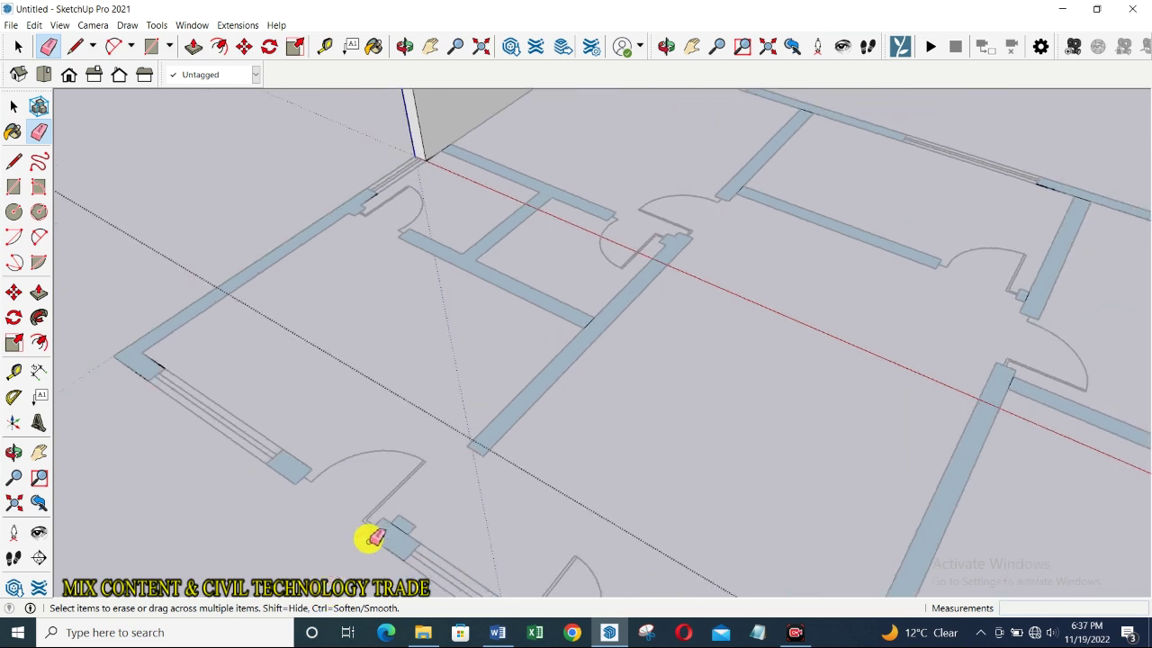
pyautogui.scroll(2, 412, 528)
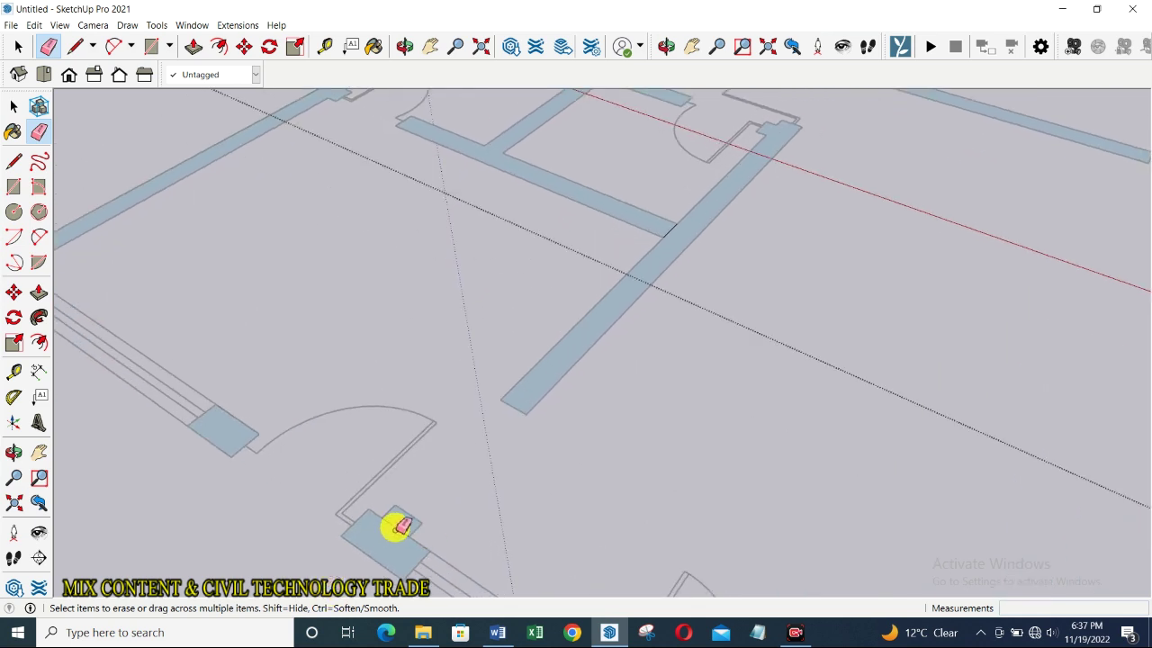
pyautogui.scroll(-2, 333, 450)
pyautogui.scroll(-1, 378, 482)
pyautogui.scroll(-2, 423, 477)
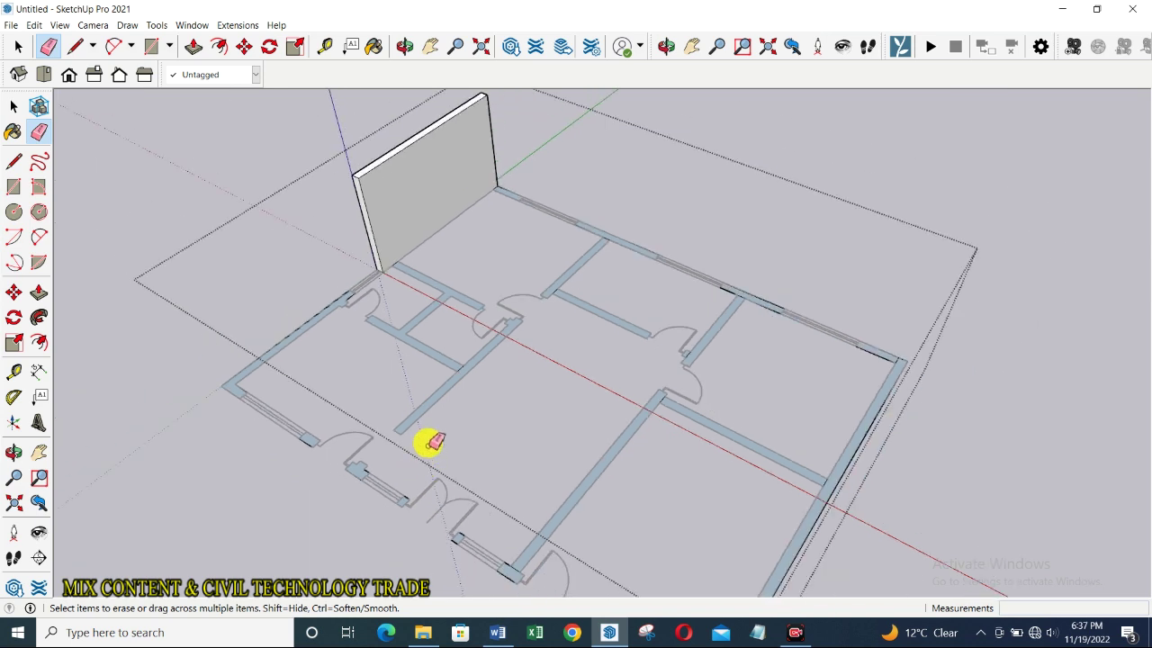
pyautogui.scroll(-1, 450, 468)
pyautogui.scroll(1, 513, 536)
pyautogui.scroll(1, 482, 526)
pyautogui.scroll(2, 481, 524)
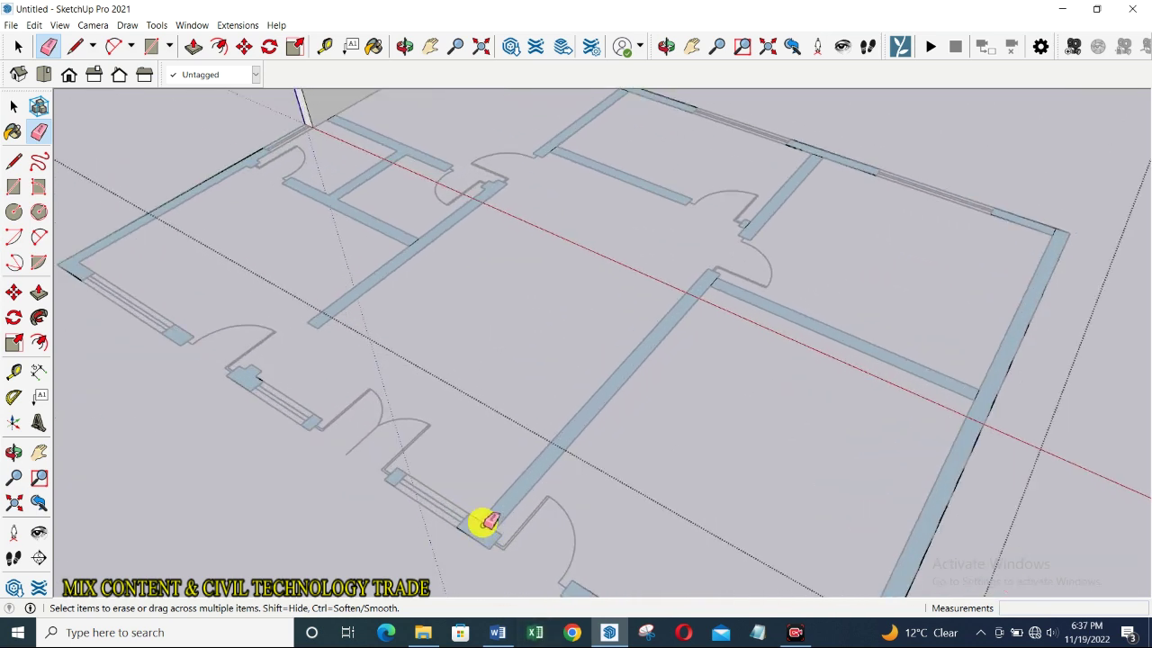
pyautogui.scroll(-2, 441, 477)
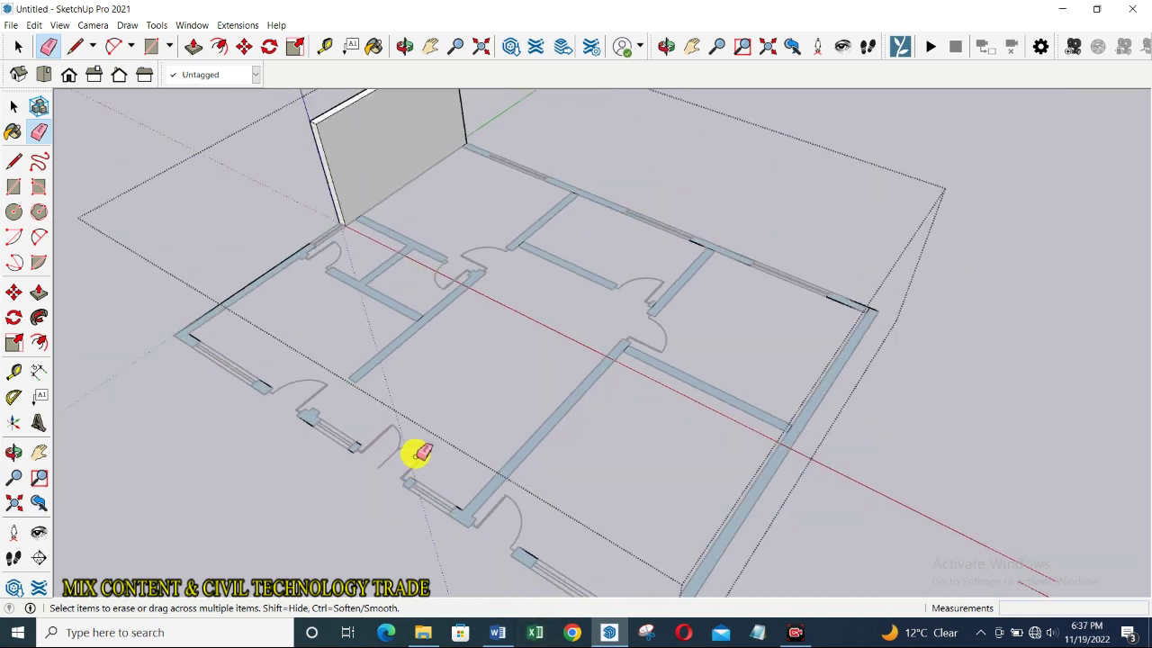
pyautogui.scroll(-2, 481, 524)
pyautogui.scroll(1, 530, 537)
pyautogui.scroll(3, 533, 549)
pyautogui.scroll(1, 532, 549)
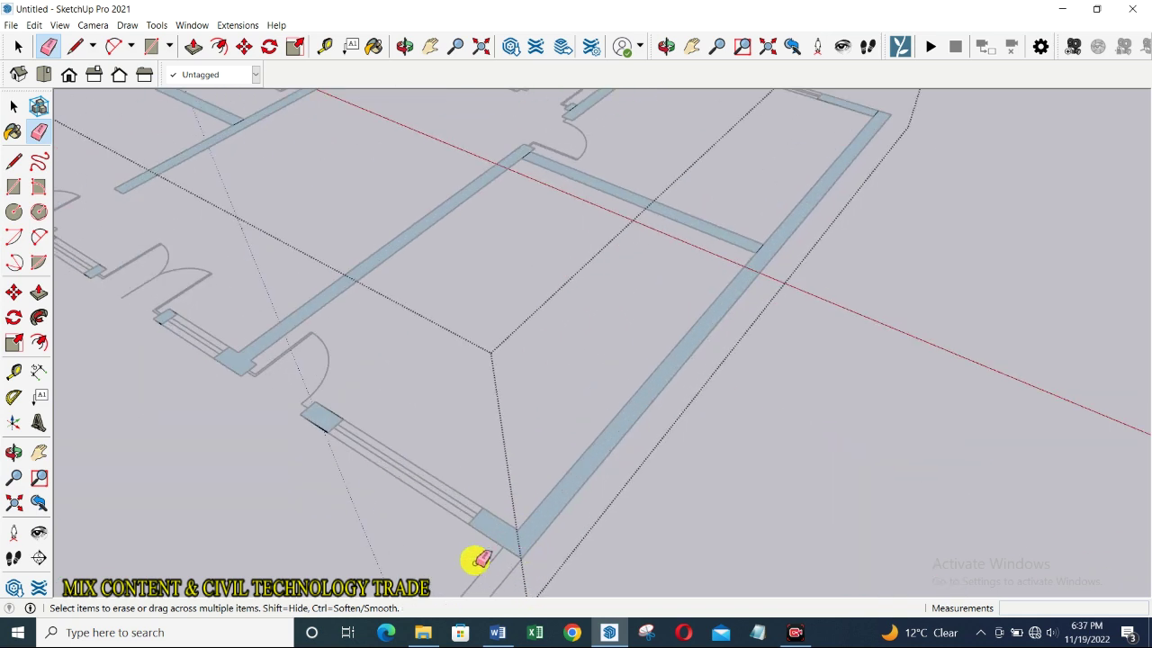
pyautogui.scroll(-1, 477, 560)
pyautogui.scroll(2, 710, 310)
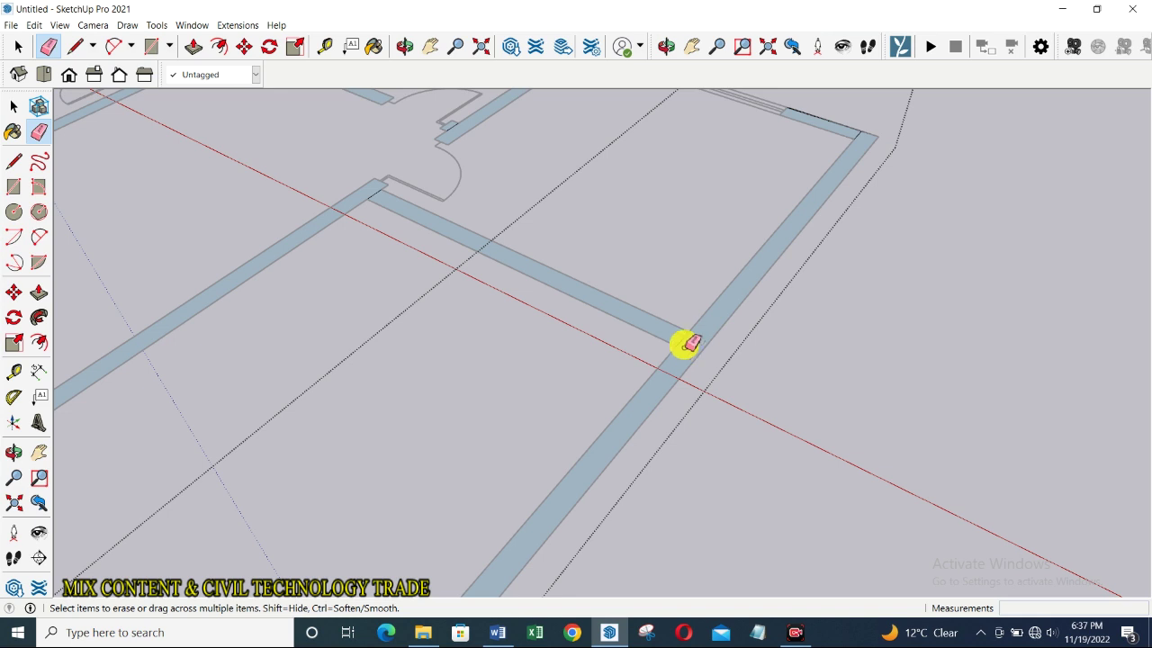
pyautogui.scroll(-1, 684, 396)
pyautogui.scroll(1, 458, 243)
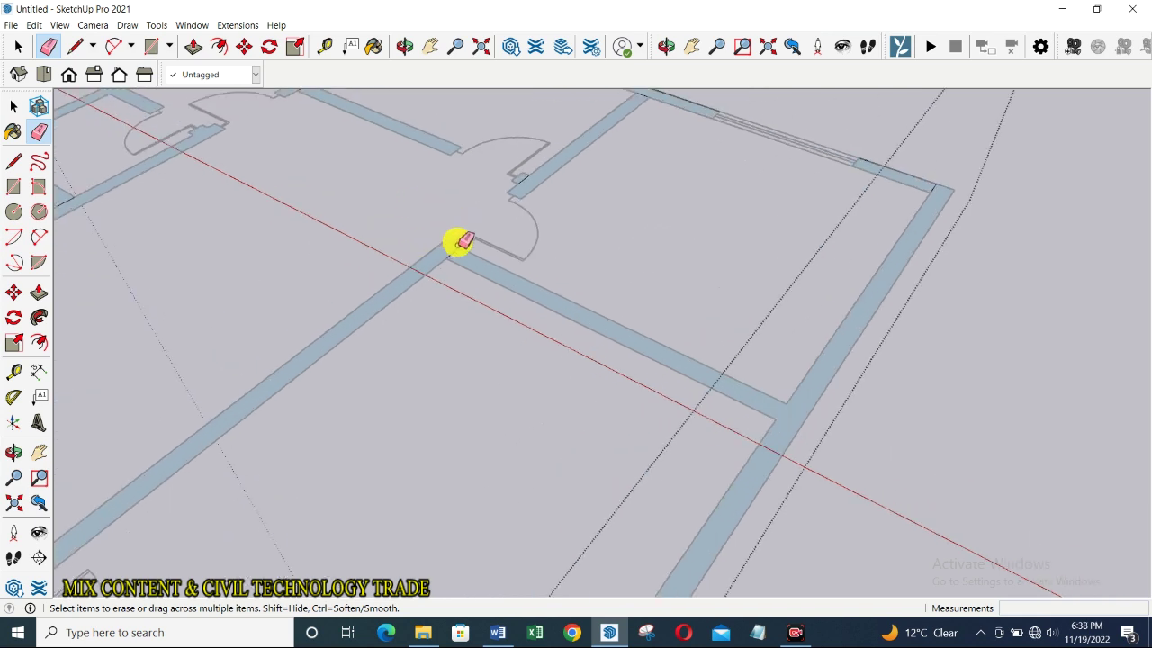
pyautogui.scroll(1, 459, 247)
pyautogui.scroll(-1, 439, 370)
pyautogui.scroll(-1, 444, 371)
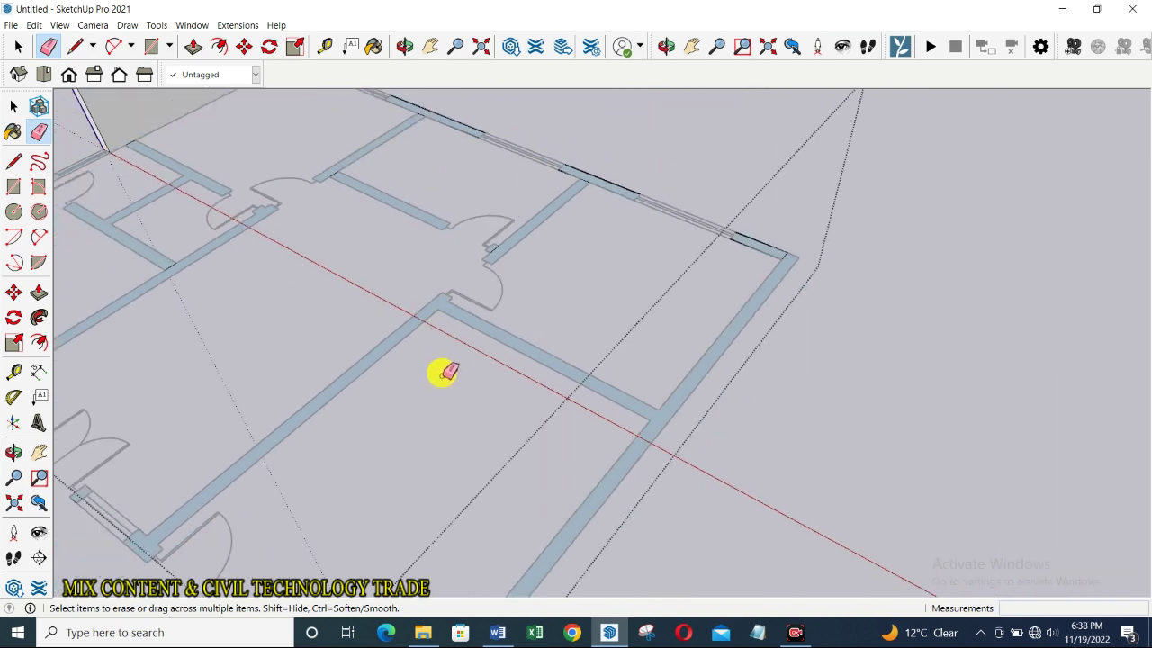
pyautogui.scroll(1, 504, 221)
pyautogui.scroll(1, 463, 242)
pyautogui.scroll(1, 501, 251)
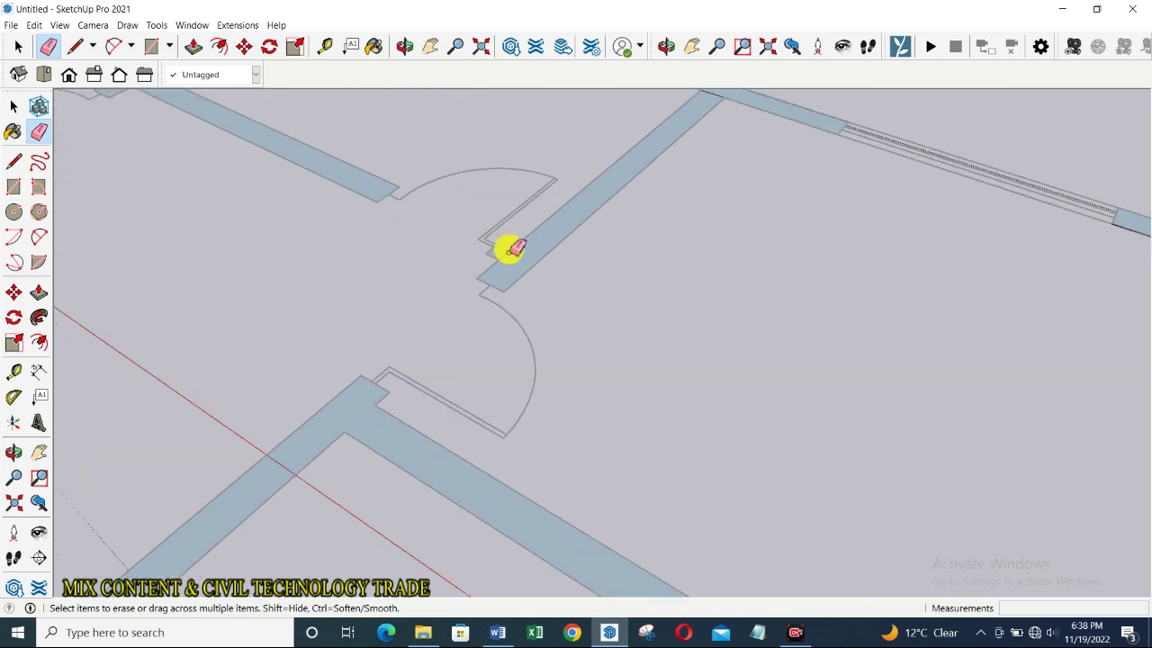
pyautogui.scroll(-1, 542, 268)
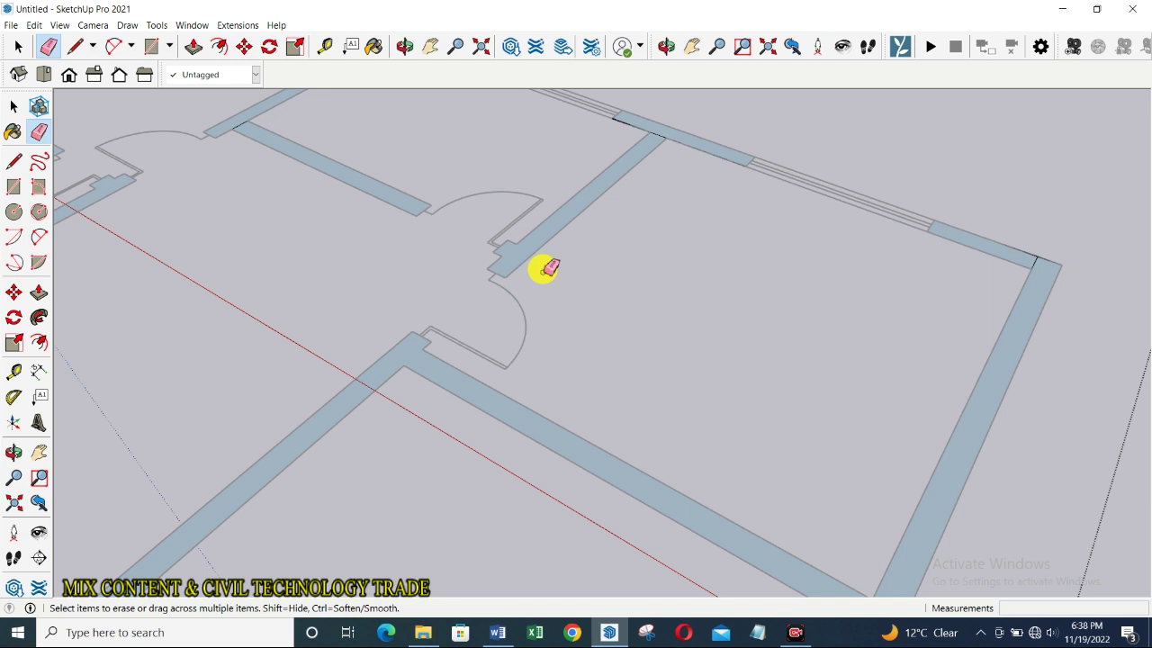
pyautogui.scroll(1, 249, 126)
pyautogui.scroll(2, 249, 126)
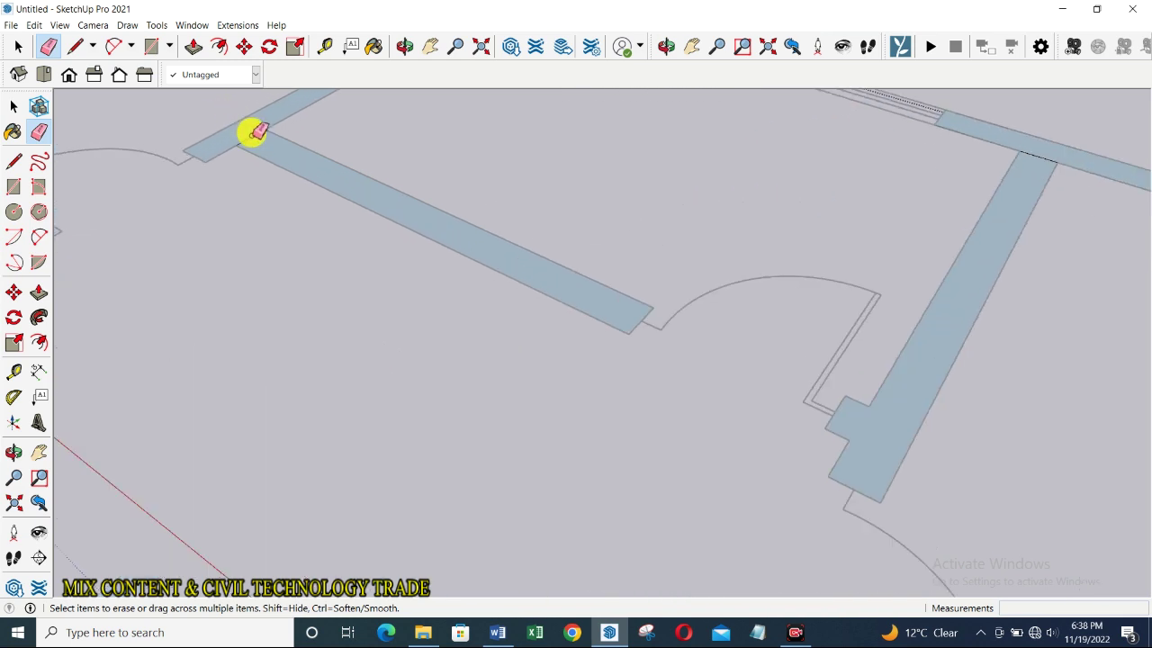
pyautogui.scroll(-2, 342, 262)
pyautogui.scroll(-2, 350, 285)
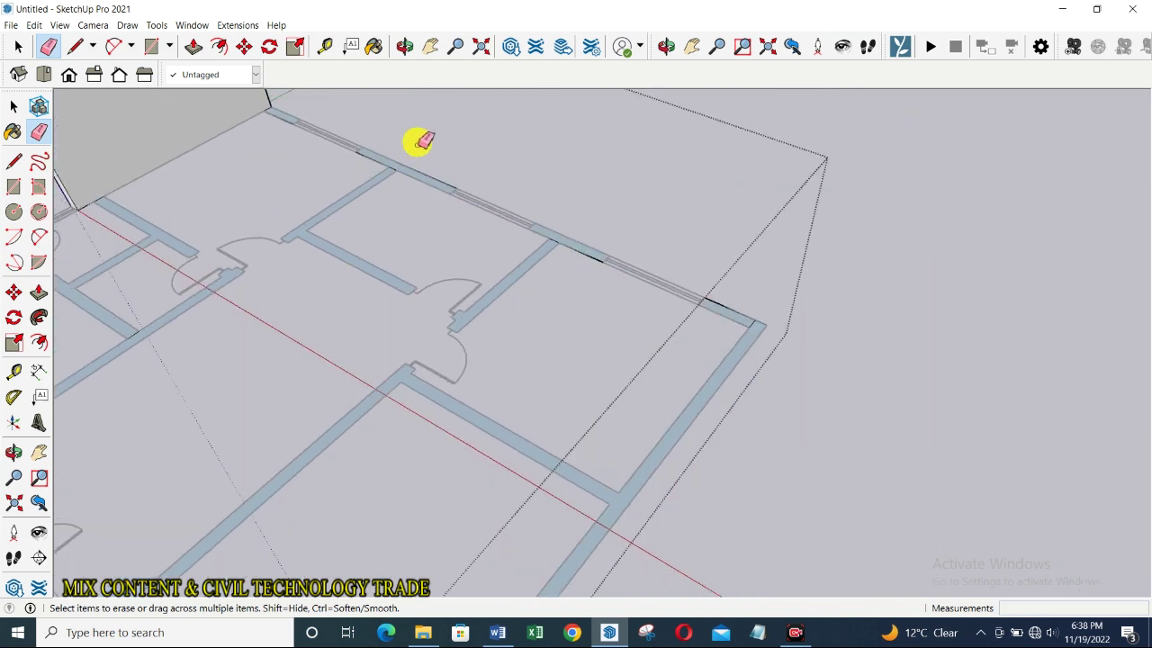
pyautogui.scroll(3, 388, 168)
pyautogui.scroll(2, 388, 168)
pyautogui.scroll(1, 375, 183)
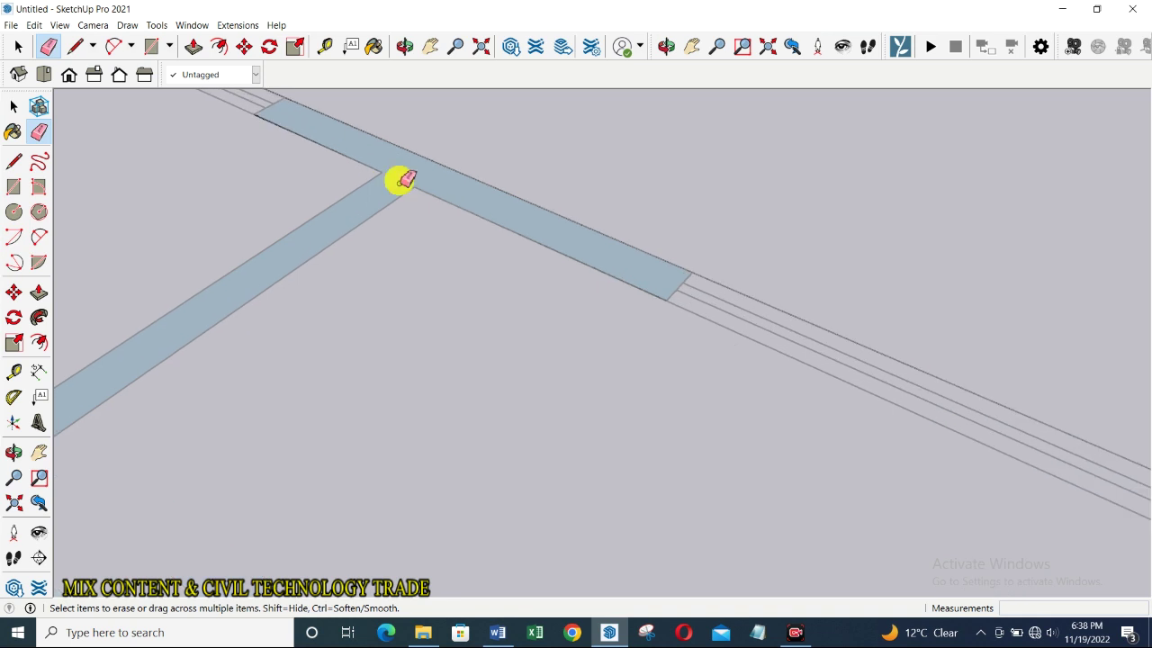
pyautogui.scroll(-2, 402, 180)
pyautogui.scroll(1, 674, 314)
pyautogui.scroll(2, 729, 333)
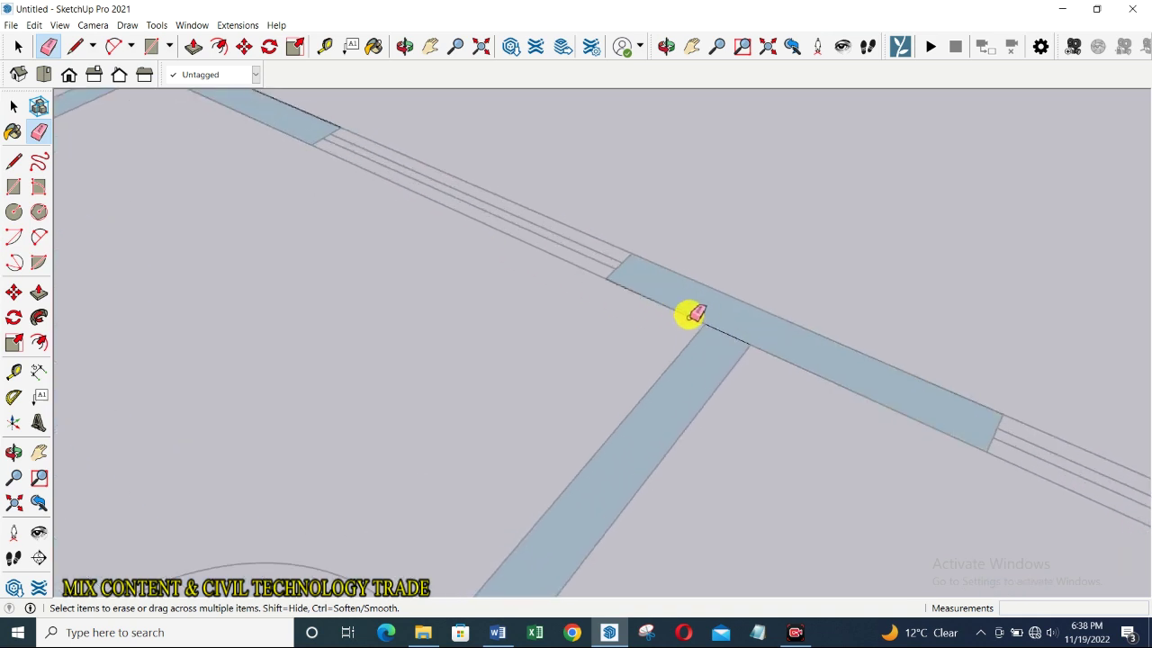
pyautogui.scroll(-2, 730, 334)
pyautogui.scroll(-1, 648, 303)
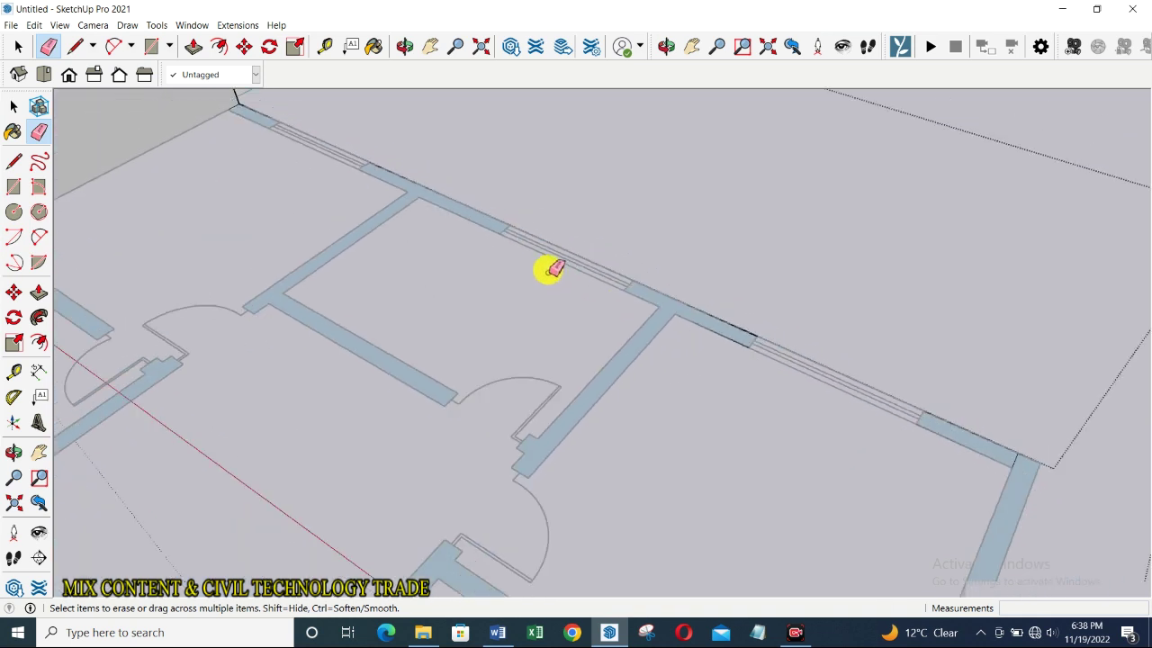
pyautogui.scroll(1, 732, 364)
pyautogui.scroll(2, 859, 393)
pyautogui.scroll(1, 853, 380)
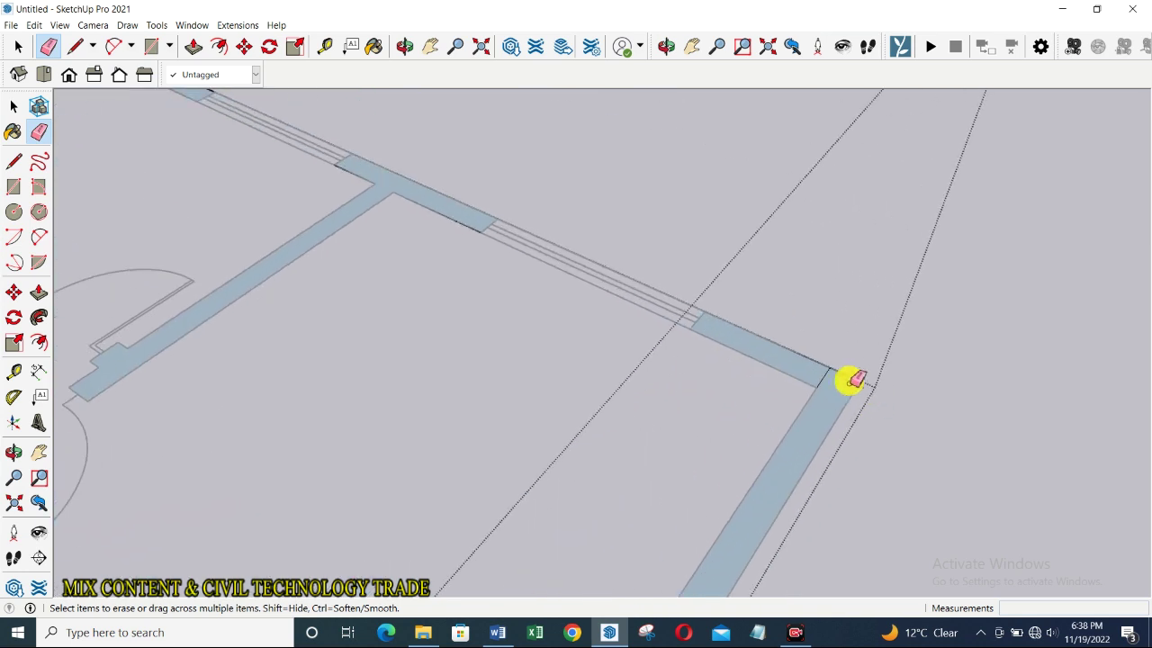
pyautogui.scroll(-2, 826, 380)
pyautogui.scroll(-2, 805, 368)
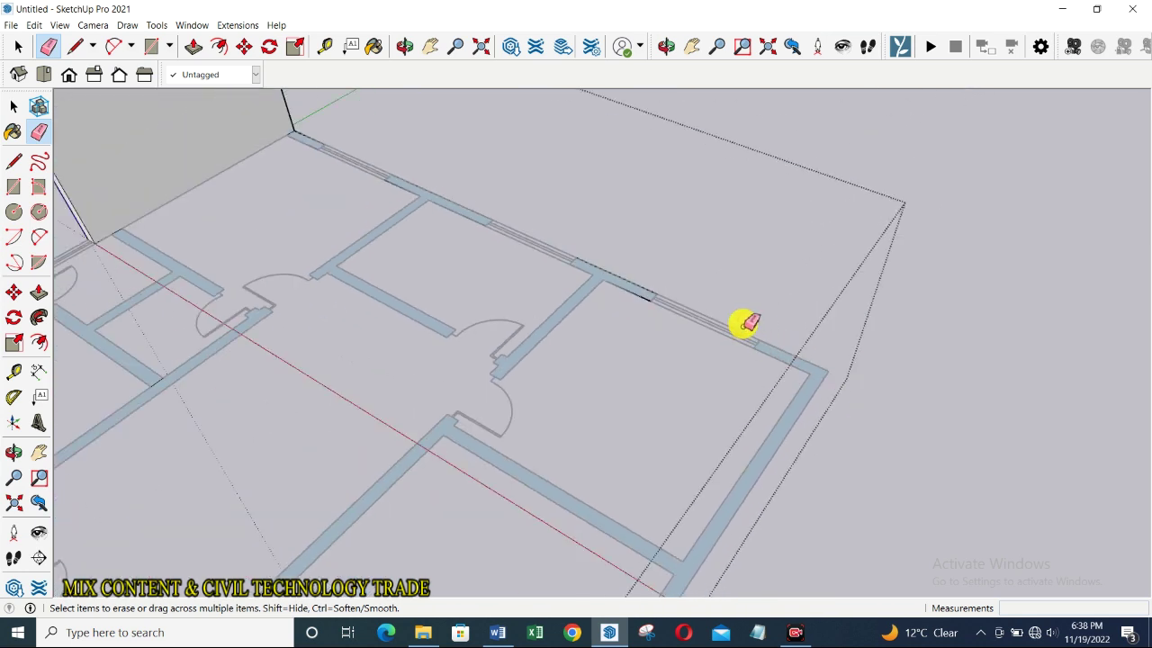
pyautogui.scroll(-2, 743, 322)
pyautogui.scroll(-1, 728, 337)
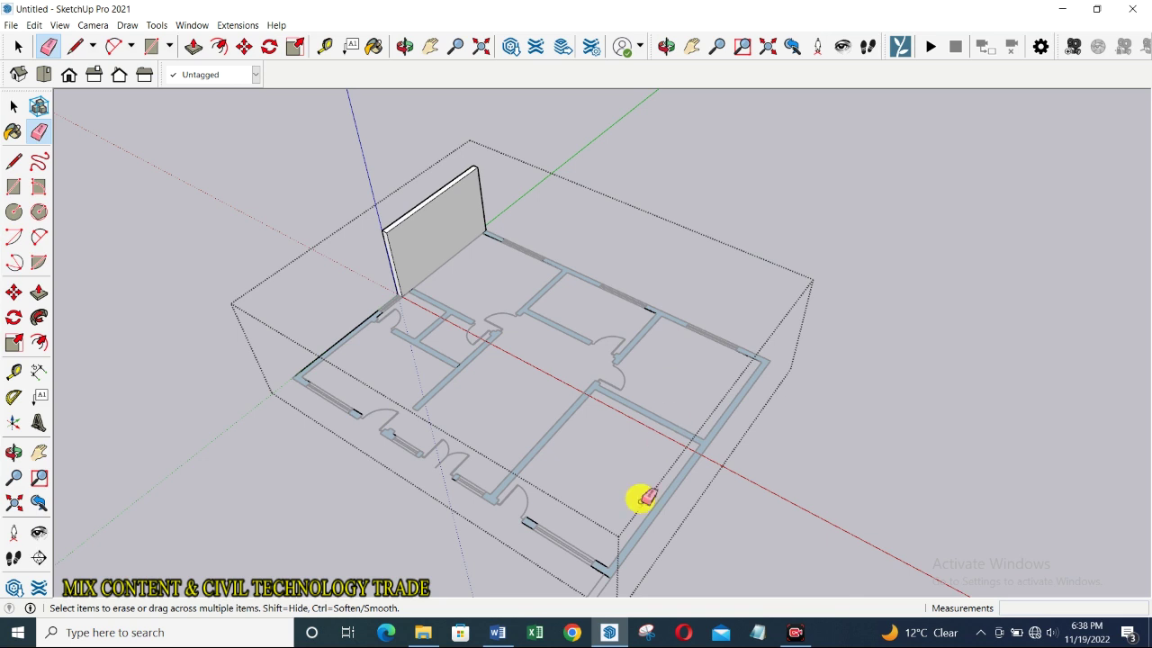
pyautogui.scroll(1, 504, 257)
pyautogui.scroll(1, 517, 240)
pyautogui.scroll(2, 538, 270)
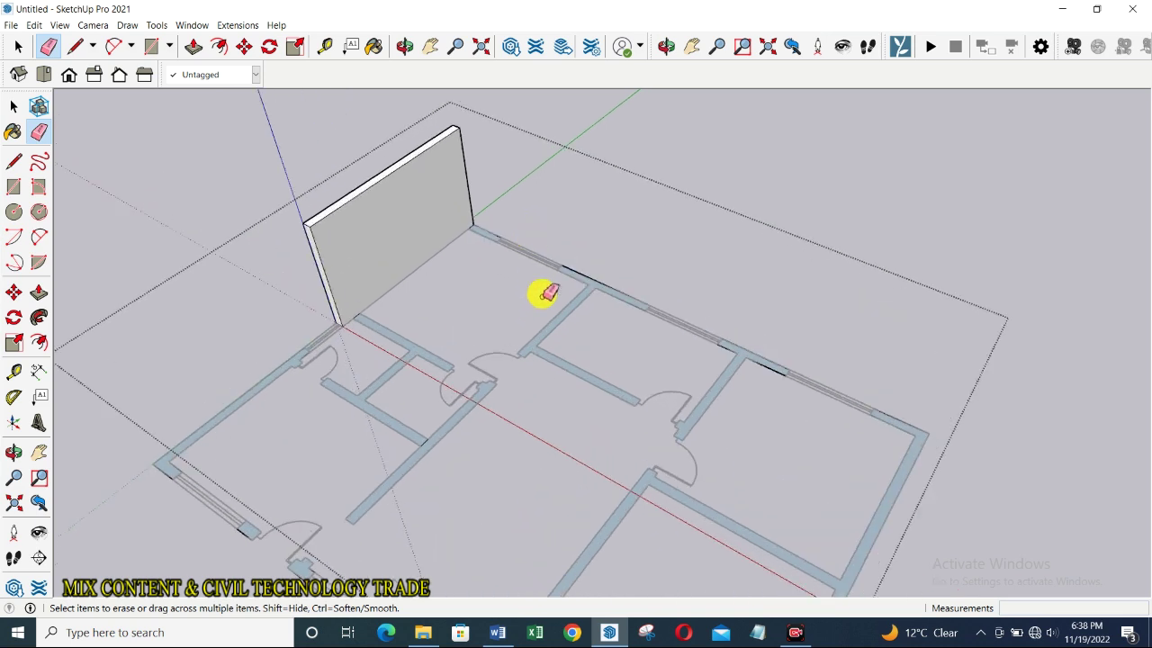
# Step: Push/pull the outer, interior, right-hand and front wall strips up to 9'
pyautogui.press('p')
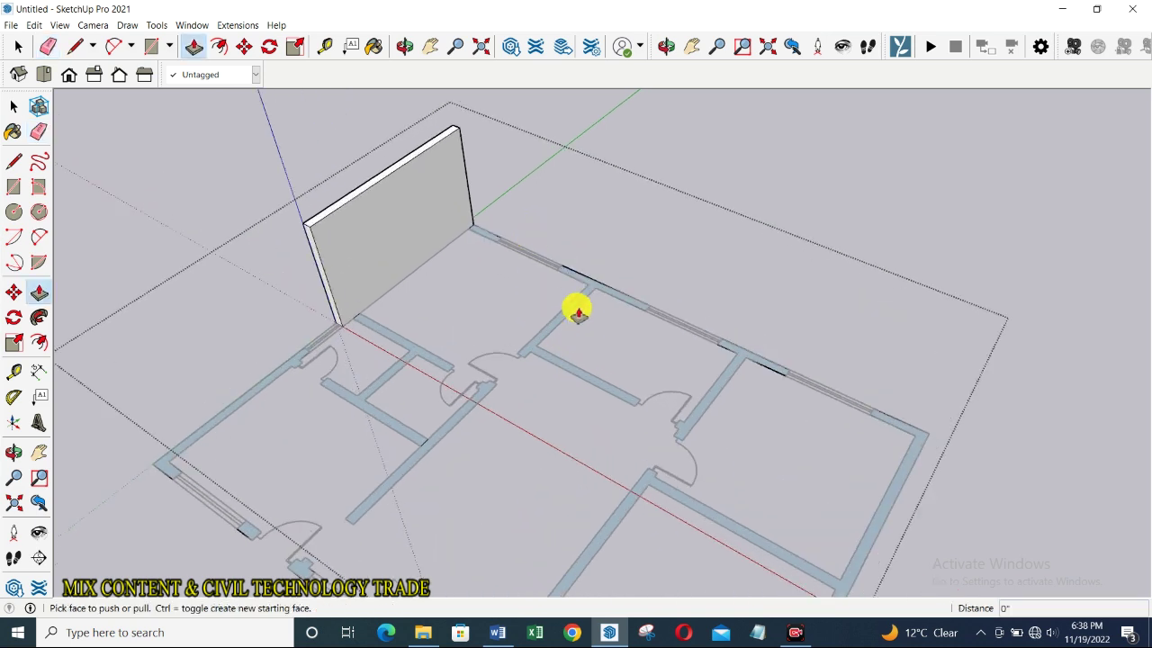
pyautogui.click(483, 234)
pyautogui.click(421, 155)
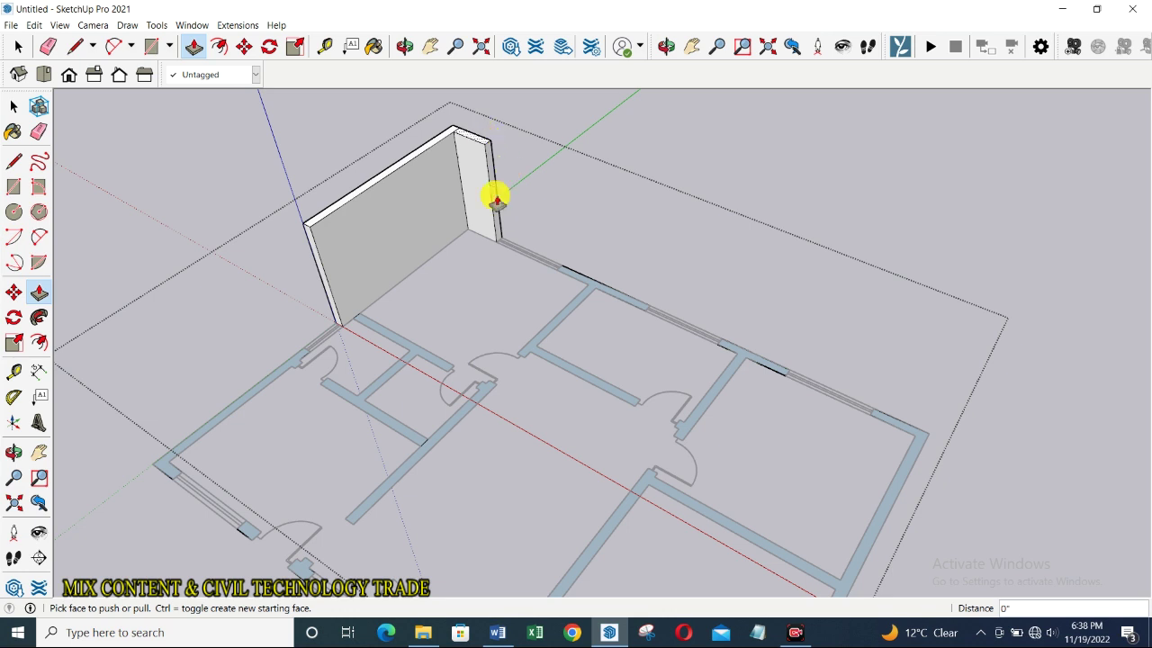
pyautogui.click(542, 334)
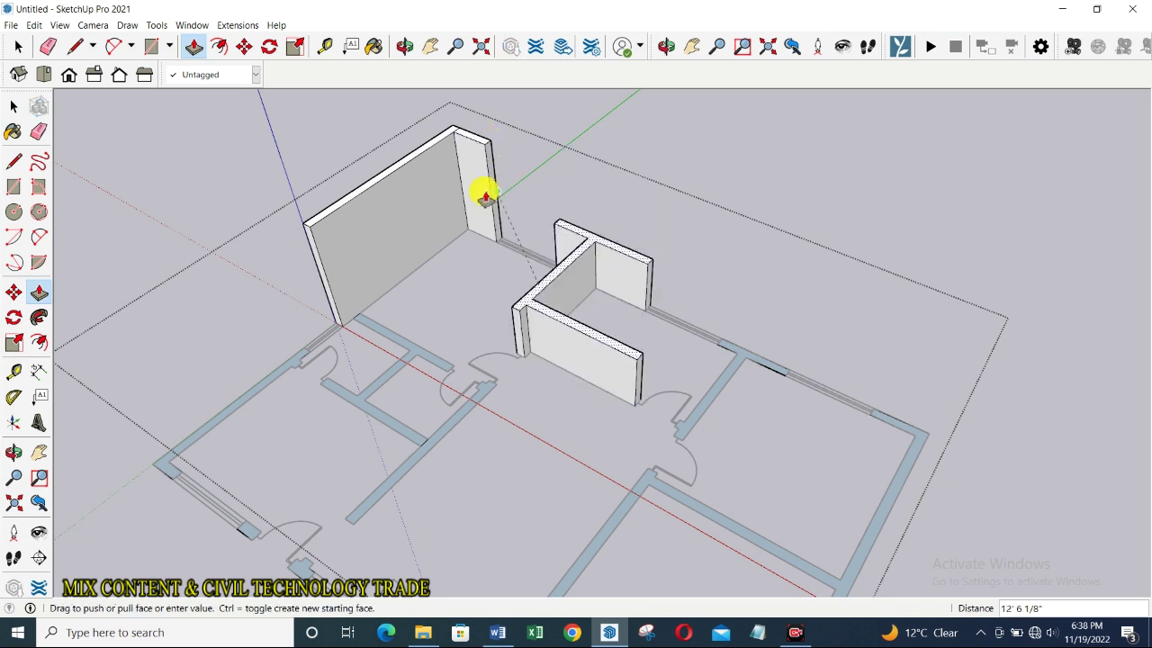
pyautogui.click(486, 146)
pyautogui.click(736, 377)
pyautogui.click(636, 314)
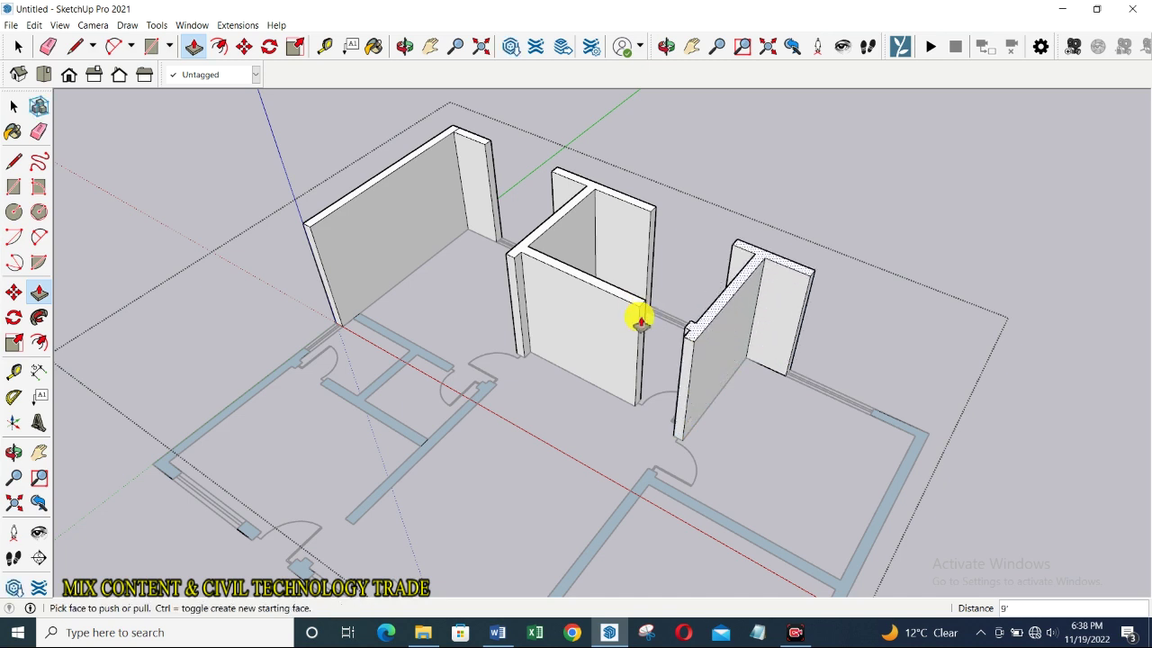
pyautogui.click(701, 514)
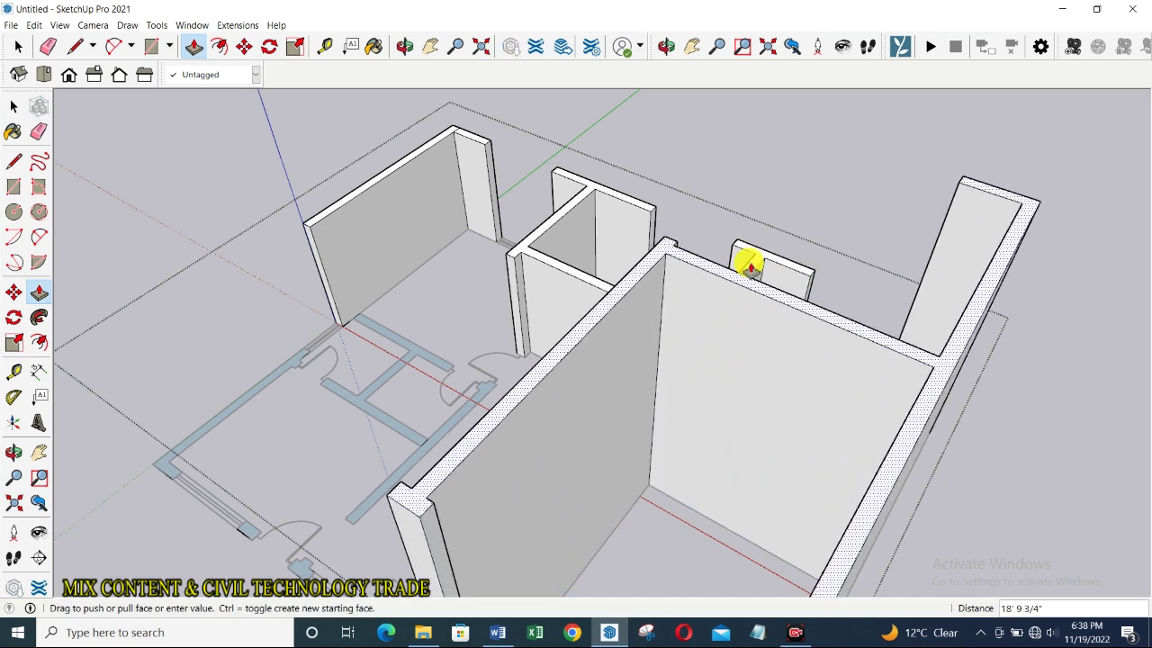
pyautogui.click(513, 261)
# Step: Orbit and zoom to bring the still-flat left room into view
pyautogui.scroll(-3, 849, 283)
pyautogui.moveTo(848, 282); pyautogui.dragTo(810, 303, button='middle')
pyautogui.scroll(3, 565, 396)
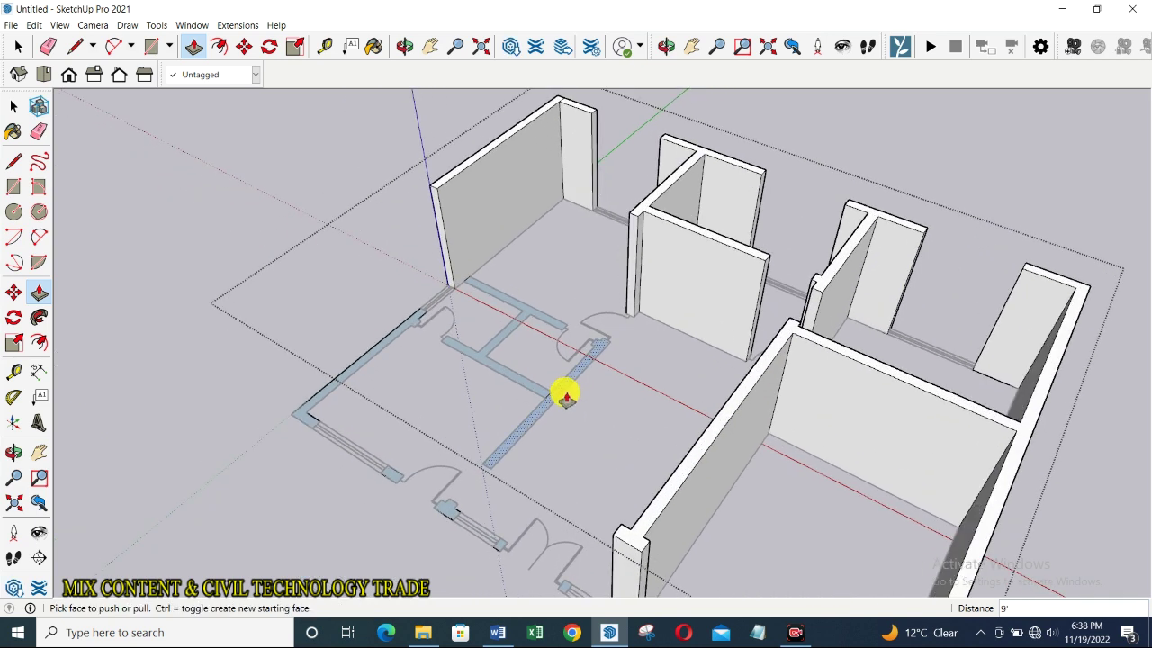
pyautogui.scroll(2, 563, 389)
pyautogui.press('e')
pyautogui.scroll(2, 550, 391)
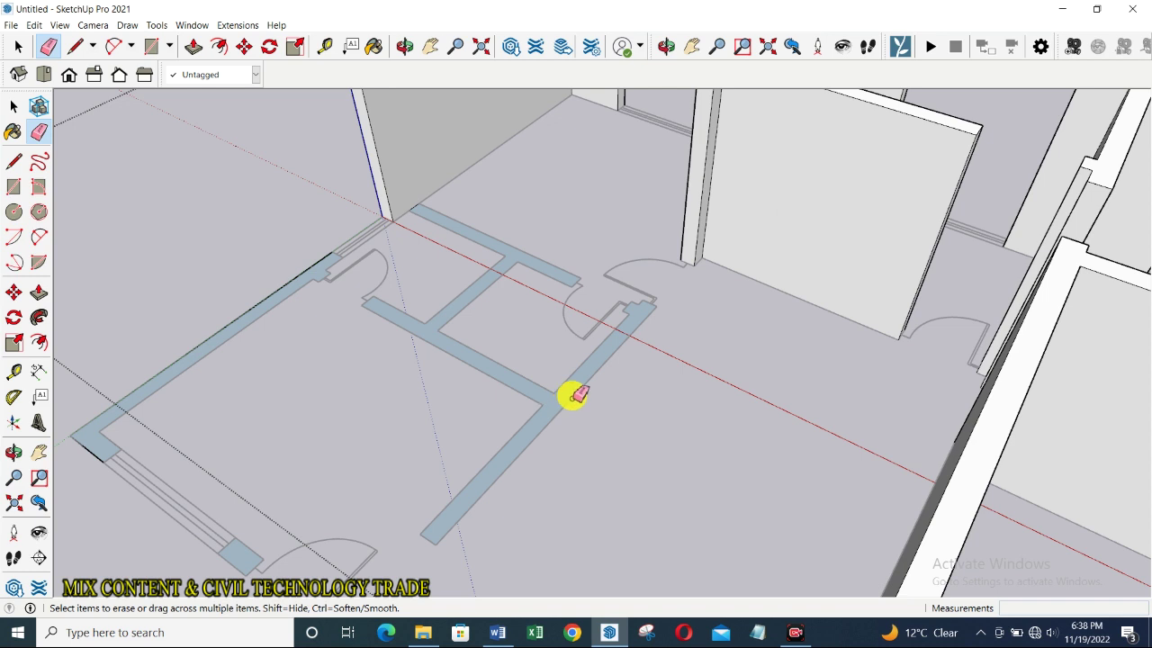
# Step: Raise the two left-room wall strips to 9'
pyautogui.press('p')
pyautogui.click(572, 394)
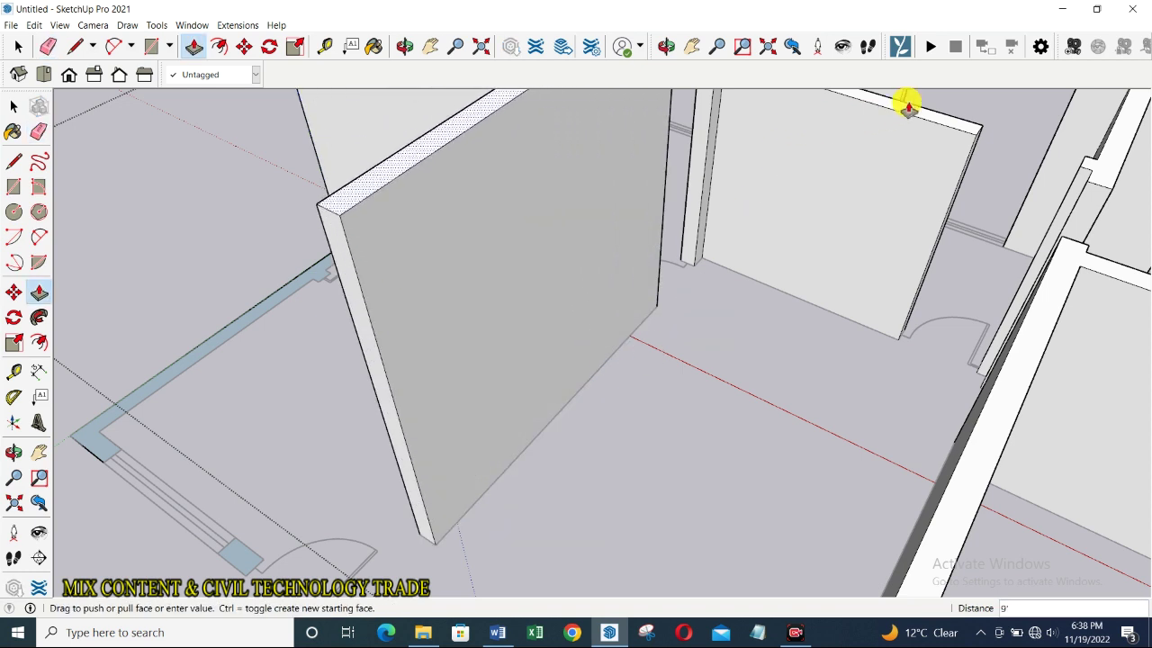
pyautogui.click(940, 129)
pyautogui.scroll(-3, 941, 257)
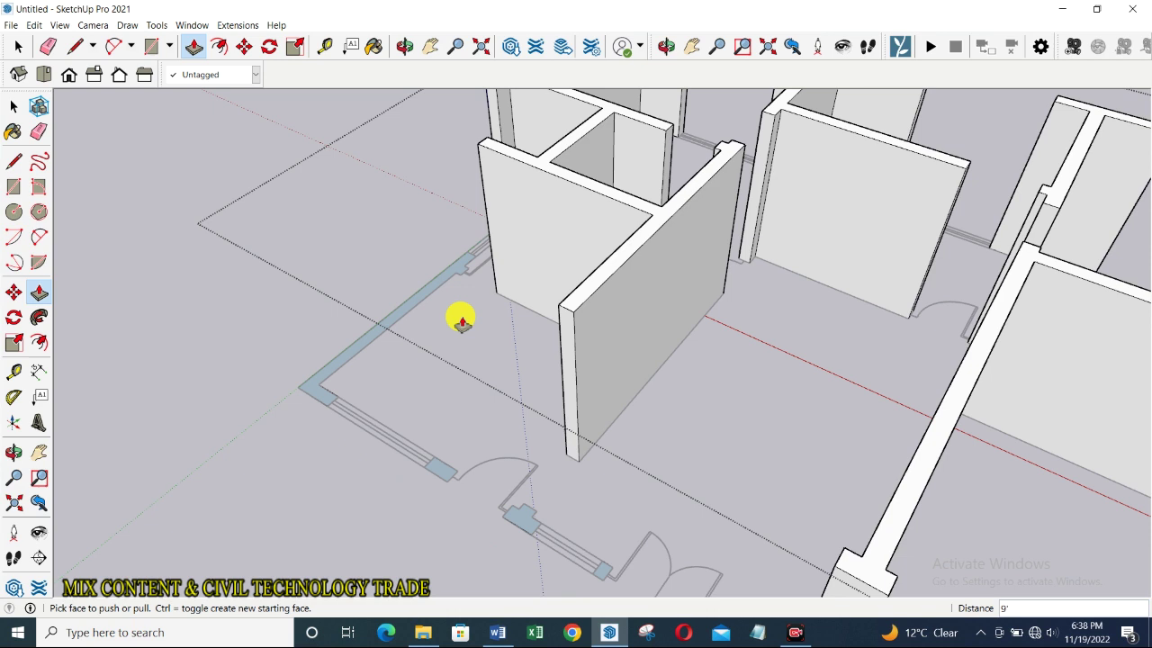
pyautogui.click(413, 303)
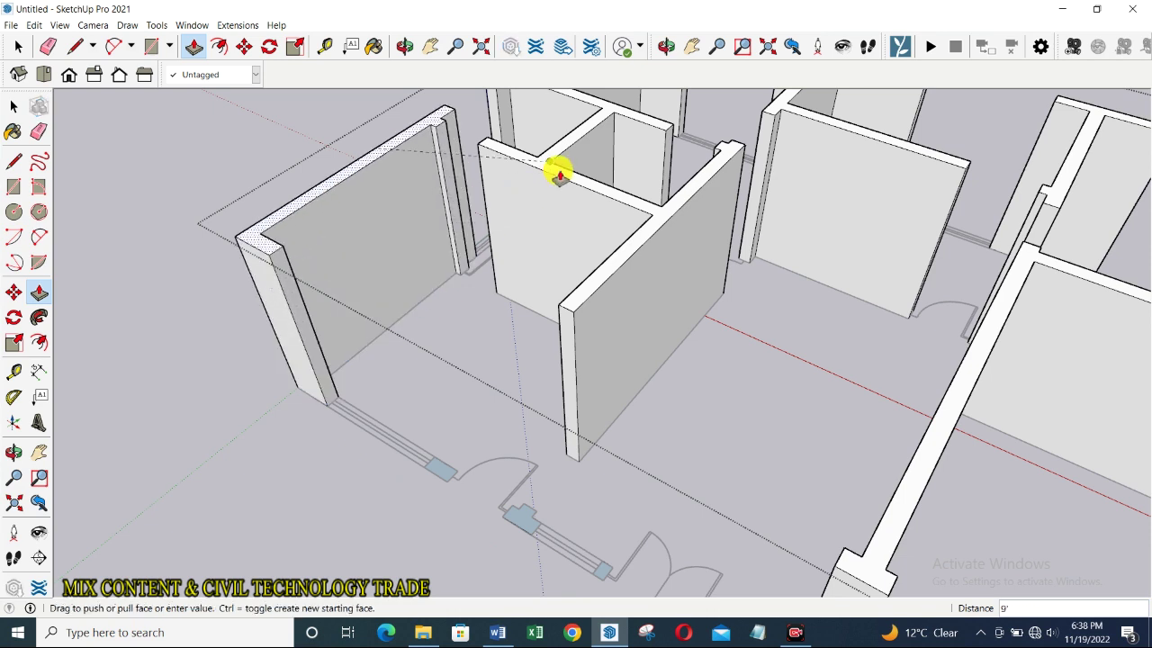
pyautogui.click(560, 178)
pyautogui.scroll(-3, 548, 184)
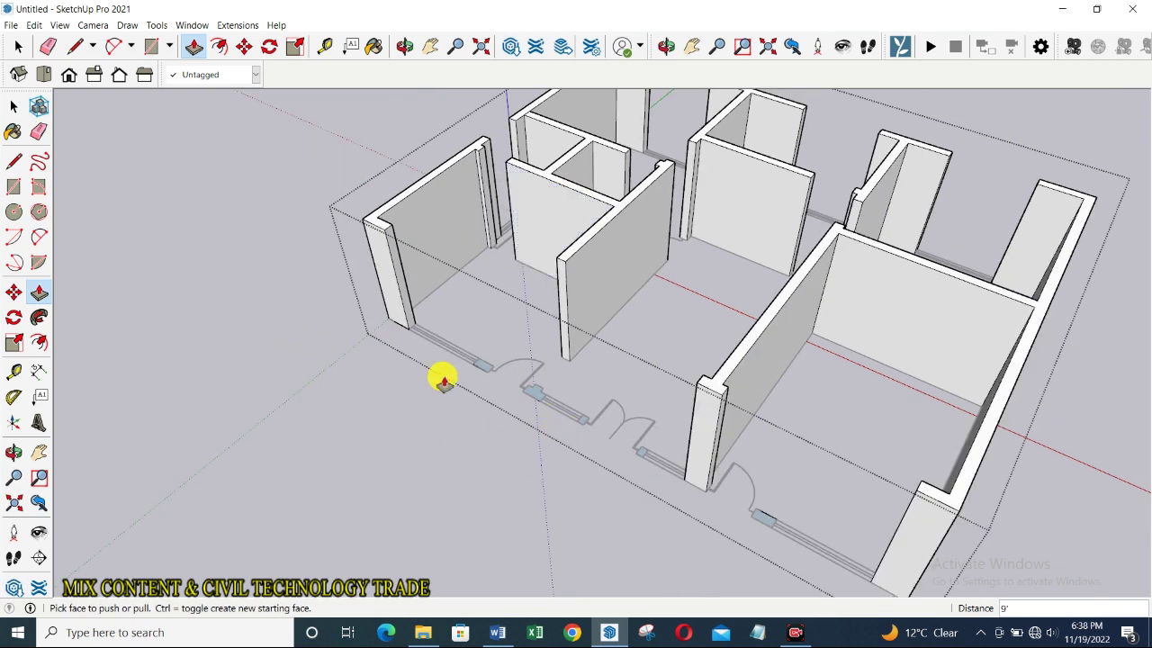
pyautogui.scroll(3, 493, 360)
# Step: Pull four small front pillars up to the 9' wall height
pyautogui.click(497, 369)
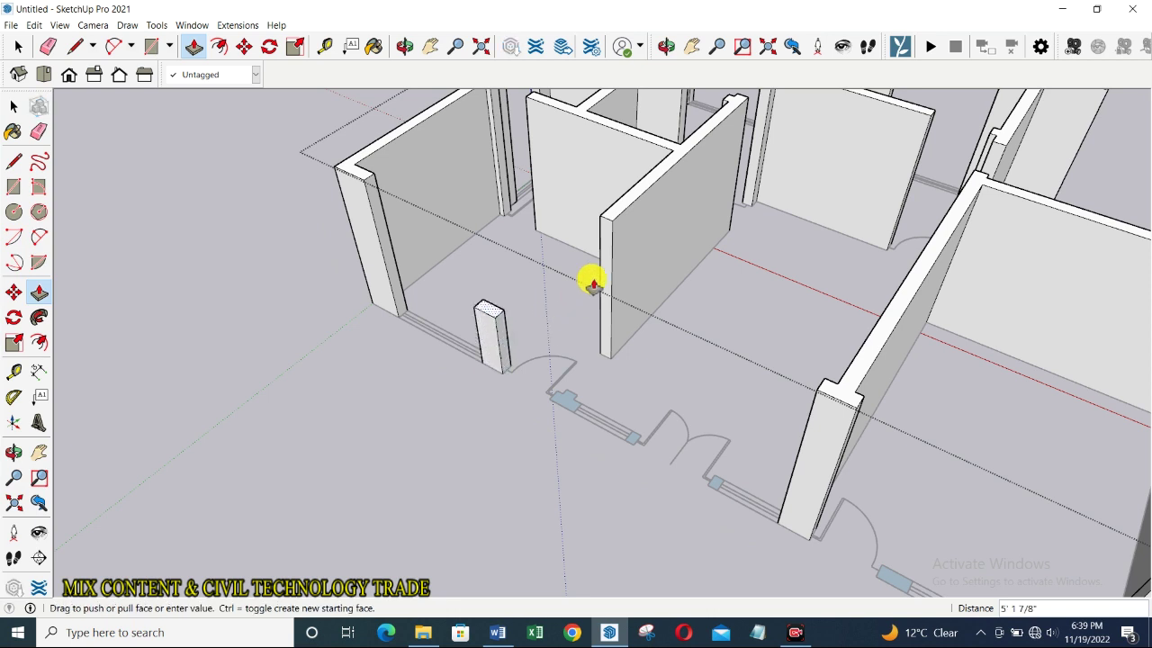
pyautogui.click(619, 225)
pyautogui.click(559, 404)
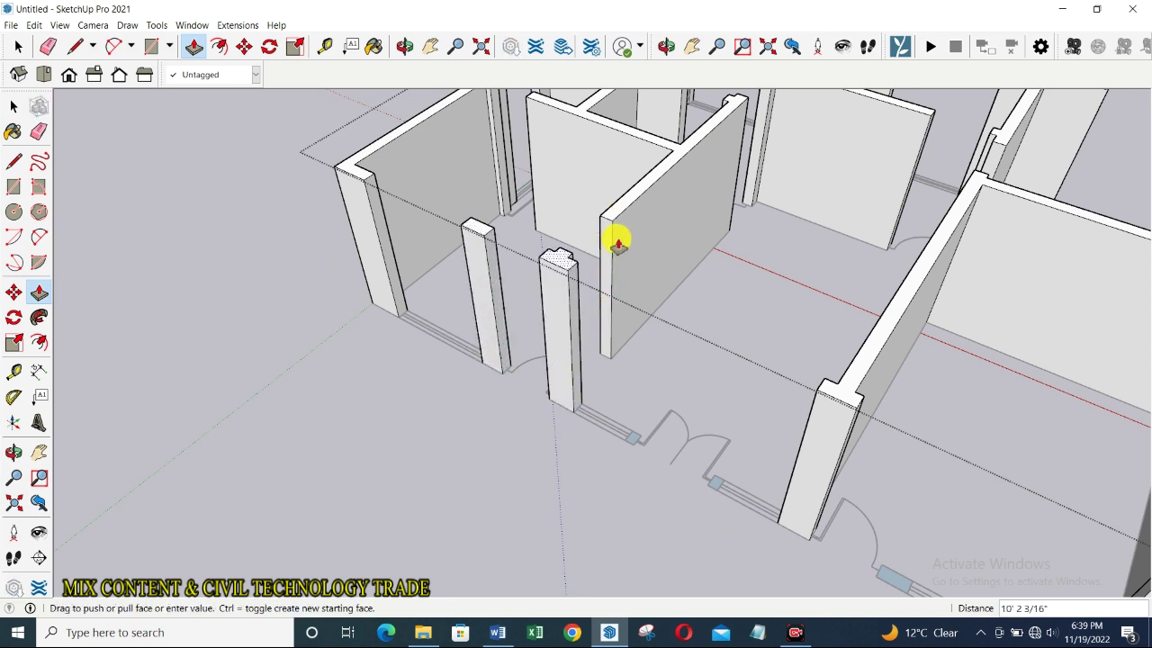
pyautogui.write("9'")
pyautogui.click(617, 226)
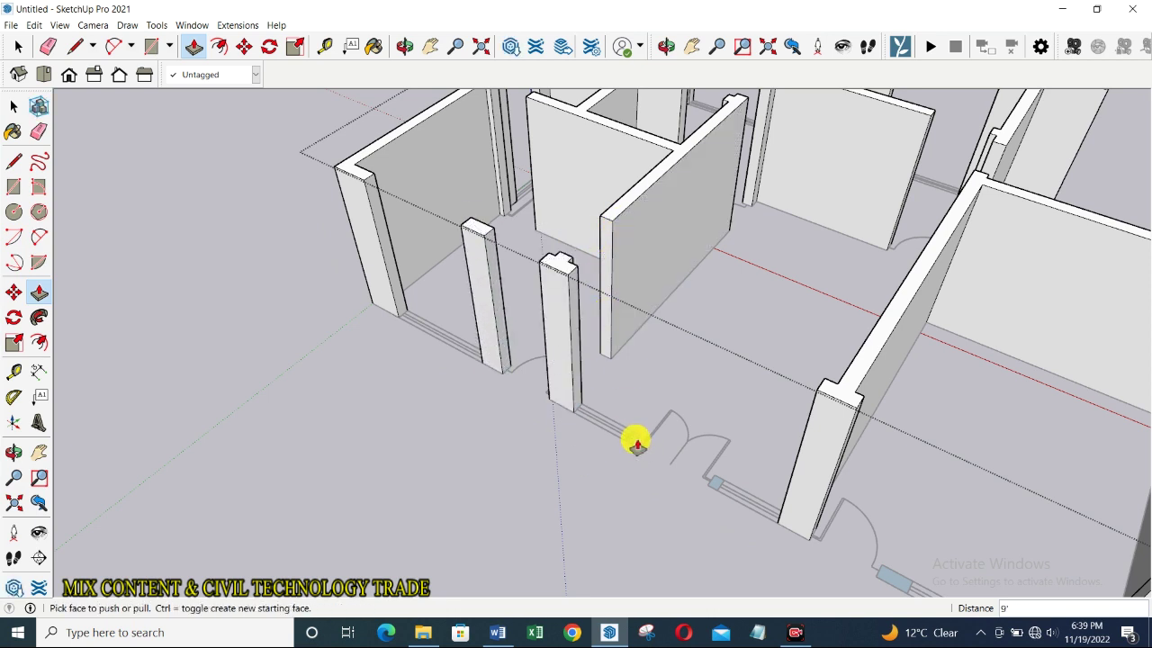
pyautogui.click(635, 441)
pyautogui.click(561, 269)
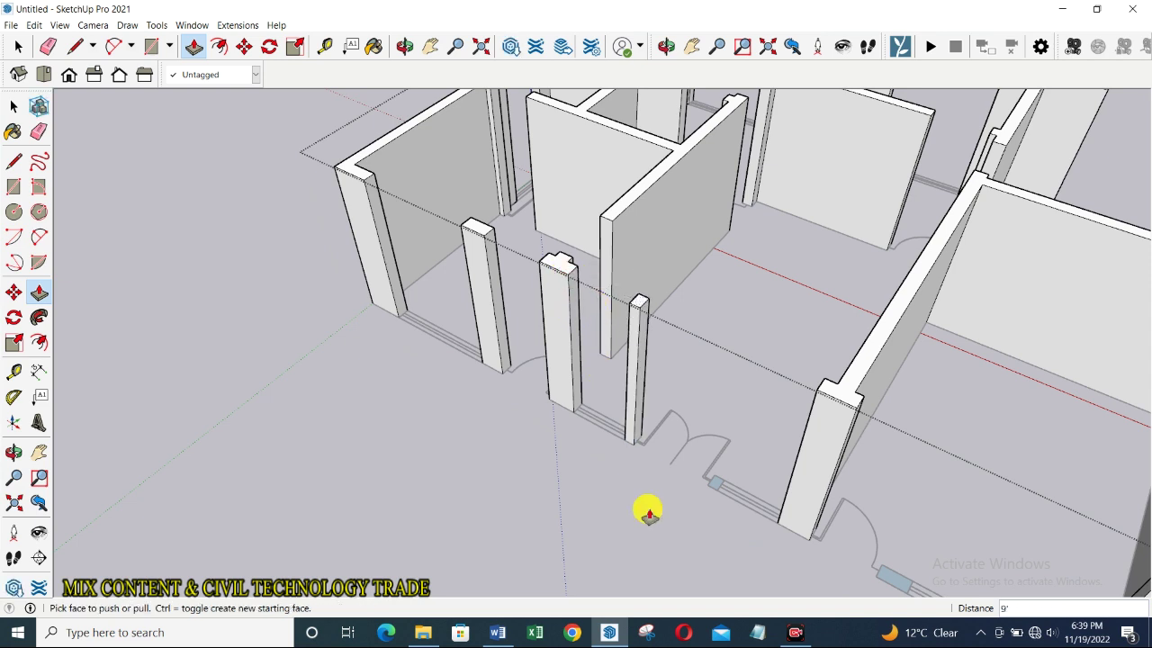
pyautogui.click(713, 487)
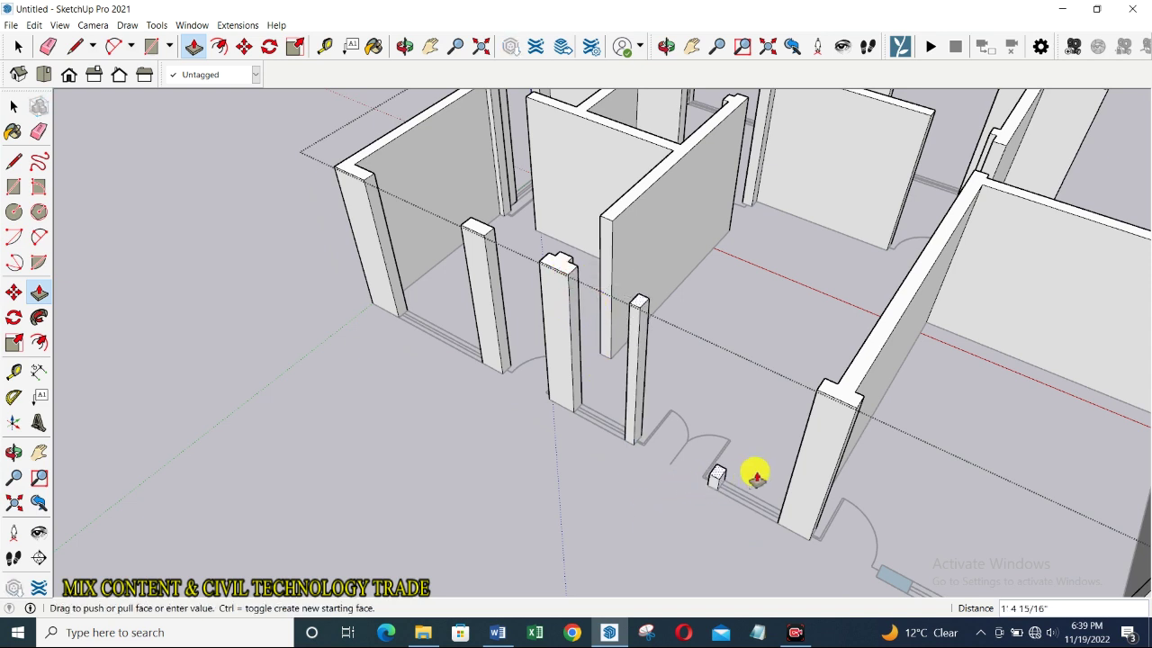
pyautogui.click(823, 393)
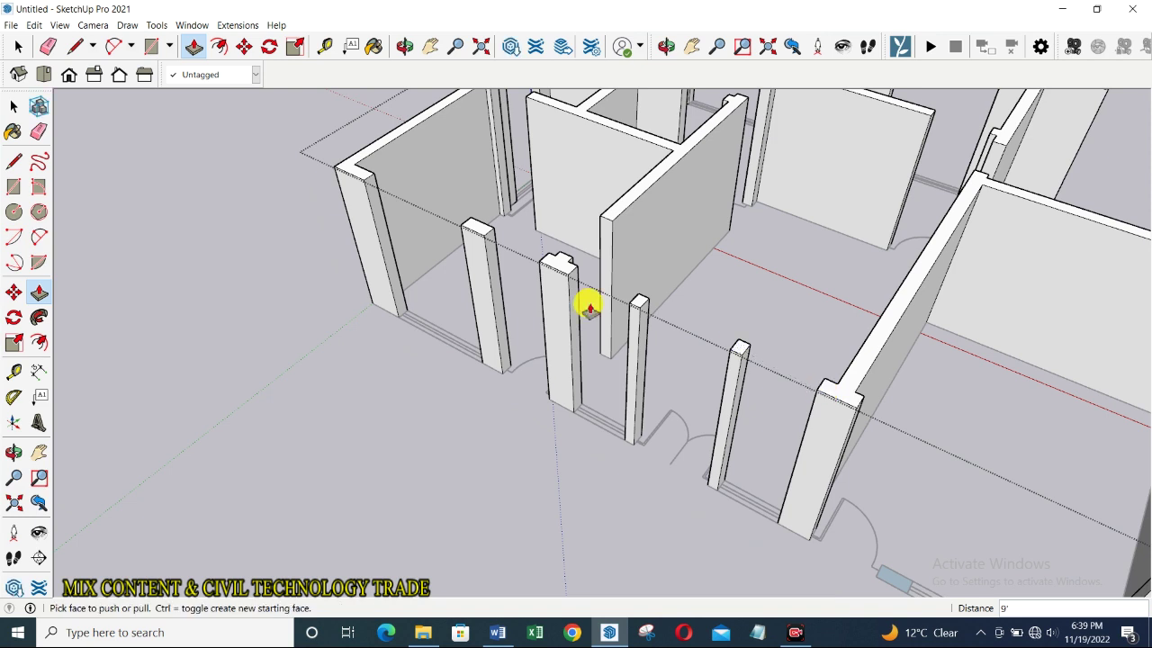
# Step: Orbit to the remaining front strips and raise the last pillar to 9'
pyautogui.scroll(-4, 404, 330)
pyautogui.moveTo(404, 329); pyautogui.dragTo(560, 442, button='middle')
pyautogui.scroll(2, 660, 449)
pyautogui.scroll(2, 661, 450)
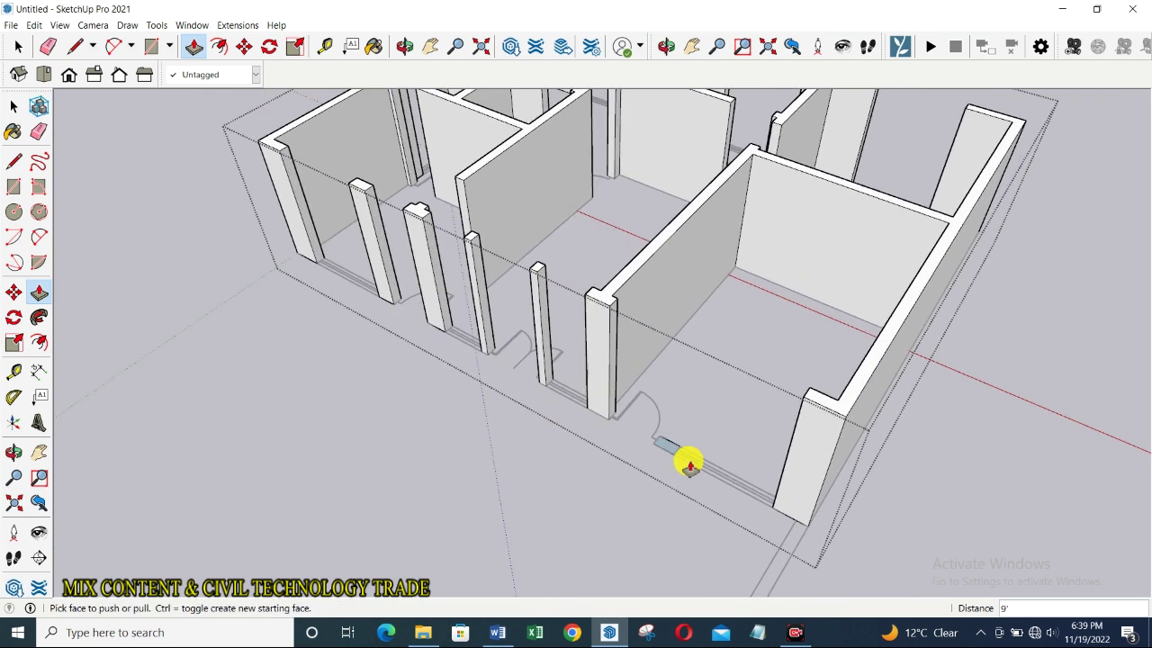
pyautogui.scroll(2, 689, 462)
pyautogui.click(663, 445)
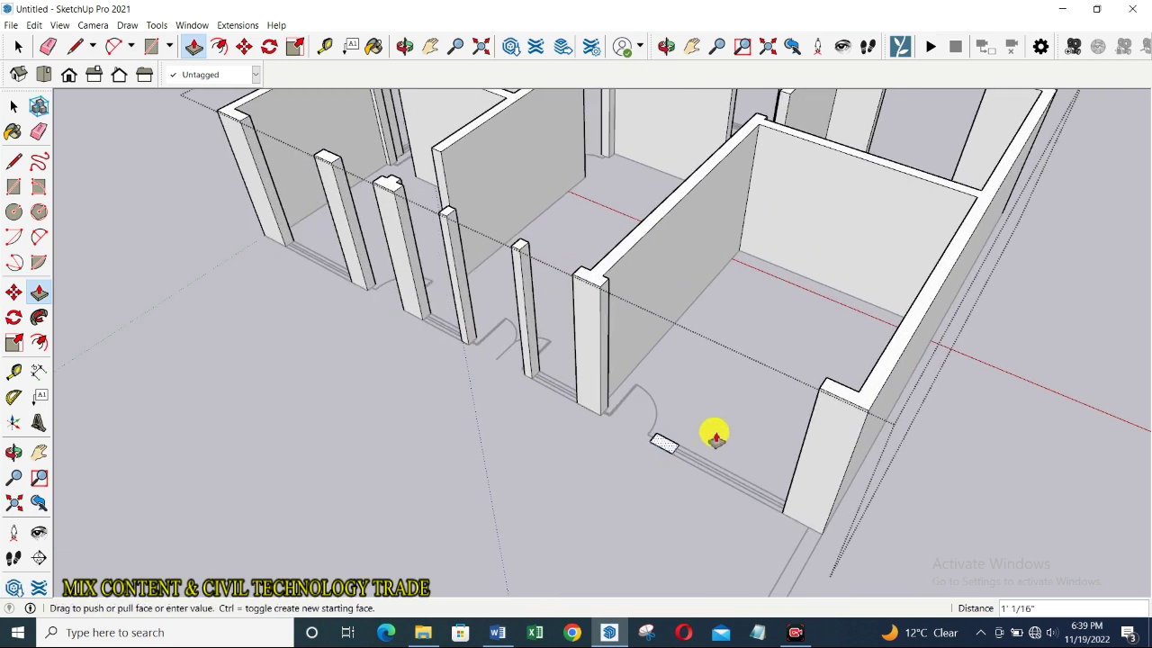
pyautogui.click(830, 405)
pyautogui.scroll(-3, 581, 506)
pyautogui.scroll(-2, 576, 510)
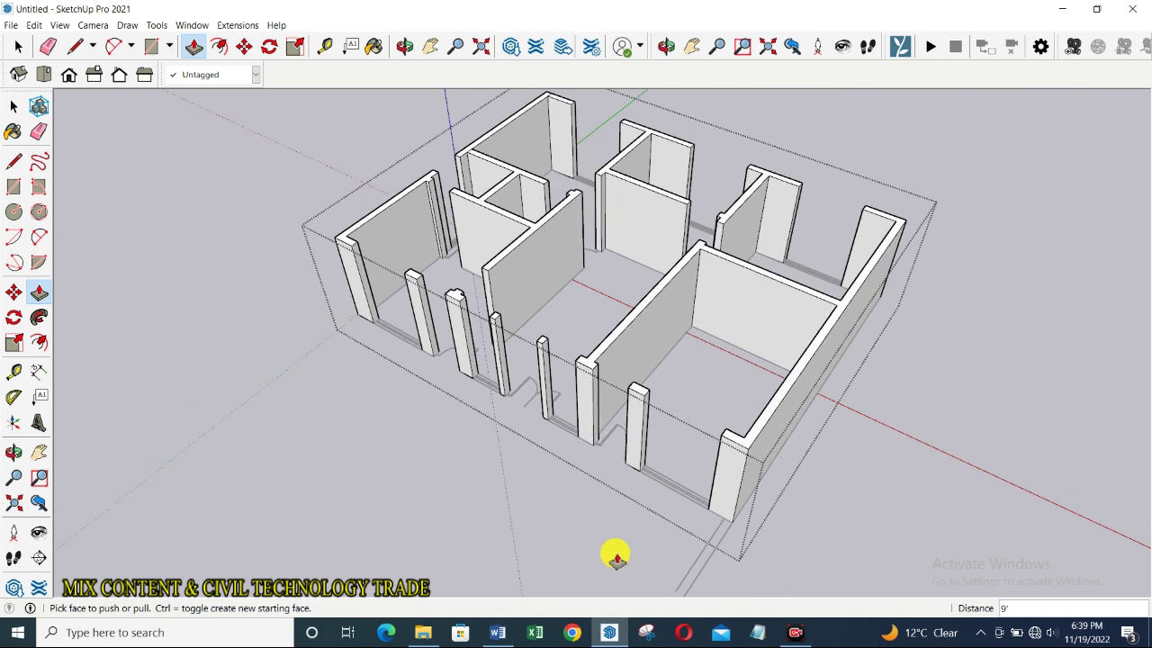
# Step: Orbit around the finished walls to view them from several sides
pyautogui.moveTo(544, 467); pyautogui.dragTo(544, 467, button='middle')
pyautogui.moveTo(650, 460)
pyautogui.mouseDown(button='middle')
pyautogui.moveTo(491, 478)
pyautogui.moveTo(370, 450)
pyautogui.moveTo(548, 478)
pyautogui.mouseUp(button='middle')
pyautogui.moveTo(735, 469)
pyautogui.mouseDown(button='middle')
pyautogui.moveTo(334, 478)
pyautogui.moveTo(552, 545)
pyautogui.moveTo(748, 522)
pyautogui.mouseUp(button='middle')
pyautogui.moveTo(621, 528)
pyautogui.mouseDown(button='middle')
pyautogui.moveTo(729, 514)
pyautogui.moveTo(566, 480)
pyautogui.moveTo(672, 458)
pyautogui.moveTo(545, 449)
pyautogui.moveTo(746, 476)
pyautogui.moveTo(621, 515)
pyautogui.moveTo(521, 492)
pyautogui.mouseUp(button='middle')
# Step: Exit the wall group by clicking outside it with the Select tool
pyautogui.press('space')
pyautogui.click(473, 486)
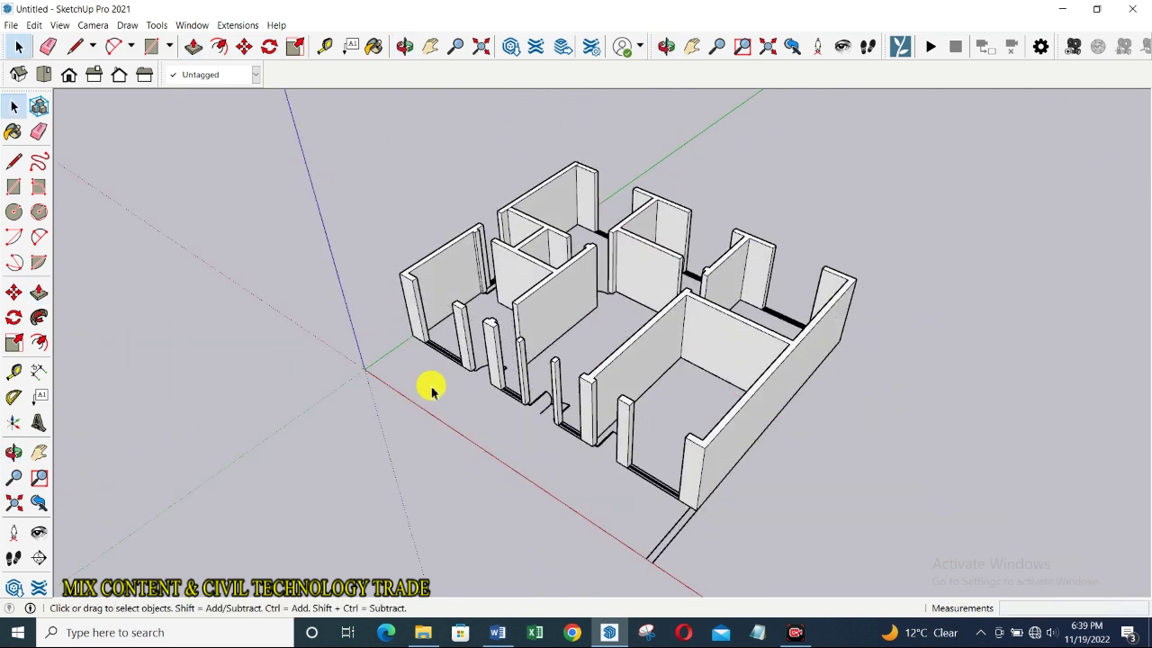
pyautogui.scroll(2, 416, 303)
pyautogui.moveTo(415, 326)
pyautogui.mouseDown(button='middle')
pyautogui.moveTo(596, 390)
pyautogui.moveTo(548, 404)
pyautogui.moveTo(697, 393)
pyautogui.moveTo(566, 361)
pyautogui.moveTo(481, 381)
pyautogui.moveTo(704, 399)
pyautogui.moveTo(614, 408)
pyautogui.moveTo(815, 408)
pyautogui.moveTo(495, 383)
pyautogui.moveTo(483, 358)
pyautogui.moveTo(525, 309)
pyautogui.moveTo(480, 336)
pyautogui.moveTo(582, 386)
pyautogui.moveTo(414, 390)
pyautogui.moveTo(694, 373)
pyautogui.moveTo(564, 352)
pyautogui.moveTo(512, 410)
pyautogui.moveTo(735, 437)
pyautogui.moveTo(566, 373)
pyautogui.moveTo(555, 429)
pyautogui.moveTo(661, 422)
pyautogui.mouseUp(button='middle')
# Step: Zoom and orbit down toward eye level to inspect the 9' walls
pyautogui.scroll(3, 603, 514)
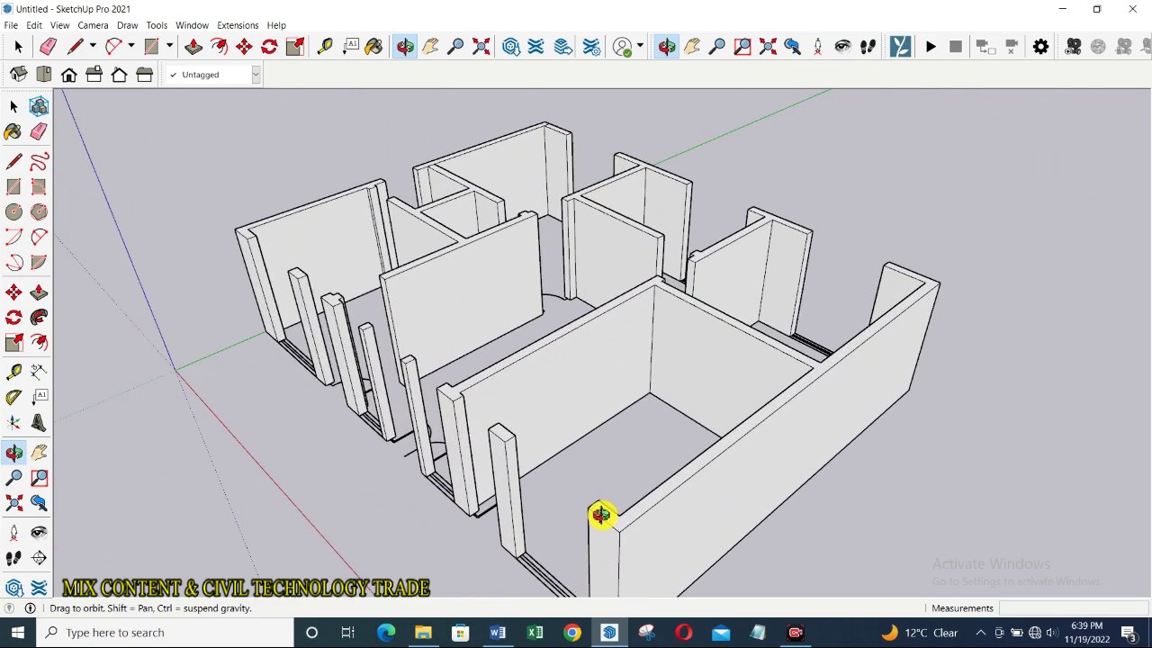
pyautogui.scroll(3, 585, 511)
pyautogui.moveTo(576, 509)
pyautogui.mouseDown(button='middle')
pyautogui.moveTo(627, 365)
pyautogui.moveTo(514, 381)
pyautogui.moveTo(612, 422)
pyautogui.moveTo(630, 407)
pyautogui.moveTo(517, 432)
pyautogui.moveTo(576, 450)
pyautogui.moveTo(513, 432)
pyautogui.moveTo(593, 448)
pyautogui.mouseUp(button='middle')
pyautogui.scroll(2, 593, 448)
pyautogui.scroll(2, 548, 450)
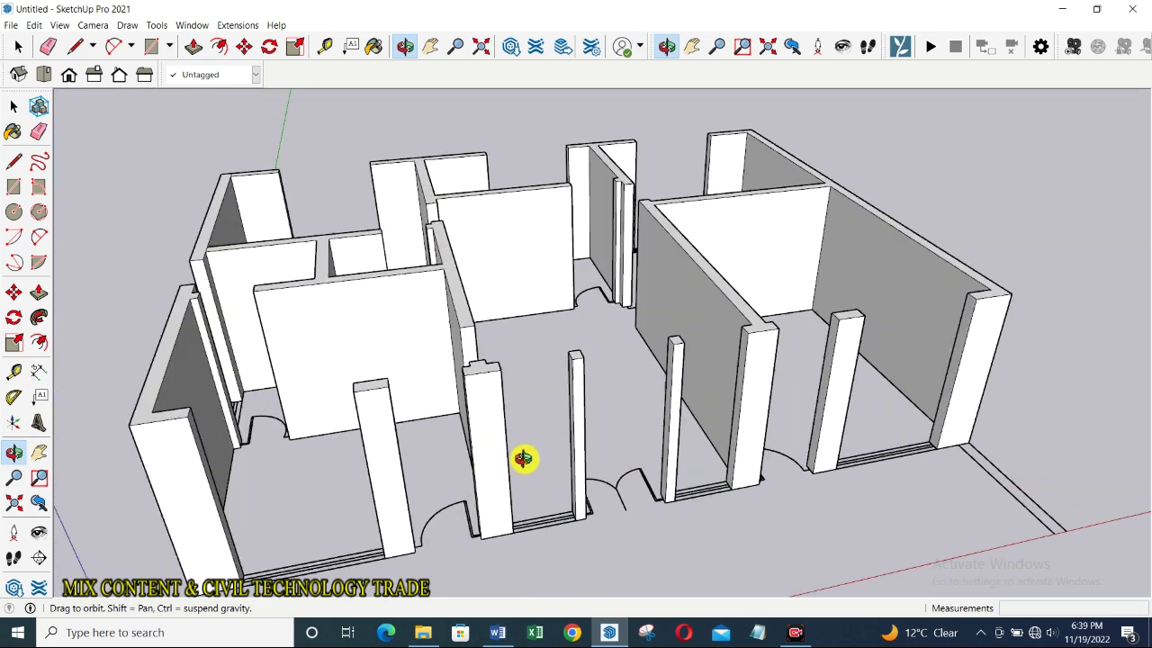
pyautogui.scroll(2, 522, 458)
pyautogui.scroll(1, 586, 417)
pyautogui.moveTo(552, 437)
pyautogui.mouseDown(button='middle')
pyautogui.moveTo(570, 475)
pyautogui.moveTo(689, 513)
pyautogui.moveTo(216, 373)
pyautogui.mouseUp(button='middle')
pyautogui.scroll(2, 252, 433)
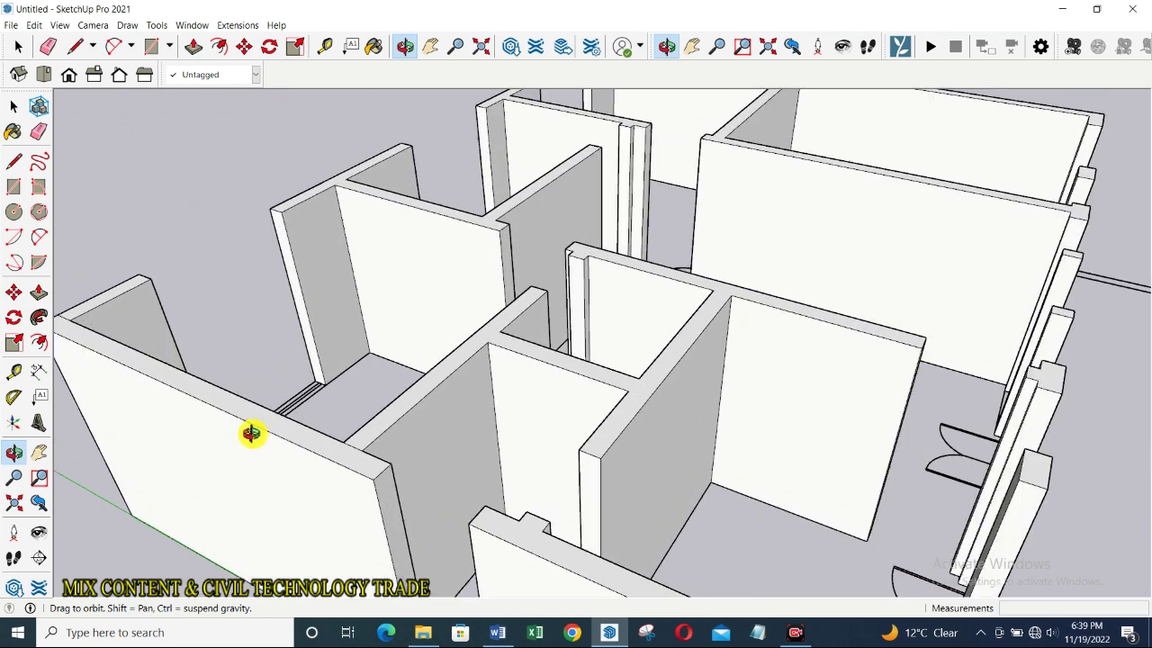
# Step: Select the wall group and double-click it to reopen it for editing
pyautogui.press('space')
pyautogui.click(300, 442)
pyautogui.doubleClick(316, 455)
pyautogui.press('e')
# Step: Zoom in and out and orbit to check the wall corners
pyautogui.scroll(1, 335, 458)
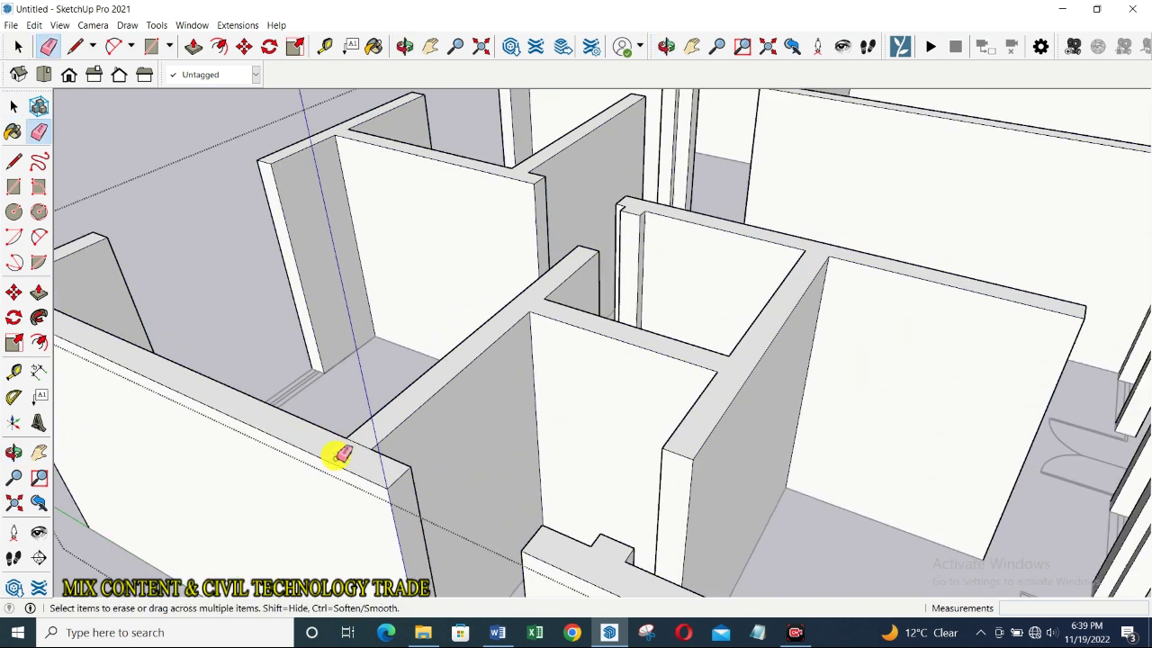
pyautogui.scroll(1, 355, 448)
pyautogui.scroll(-2, 338, 442)
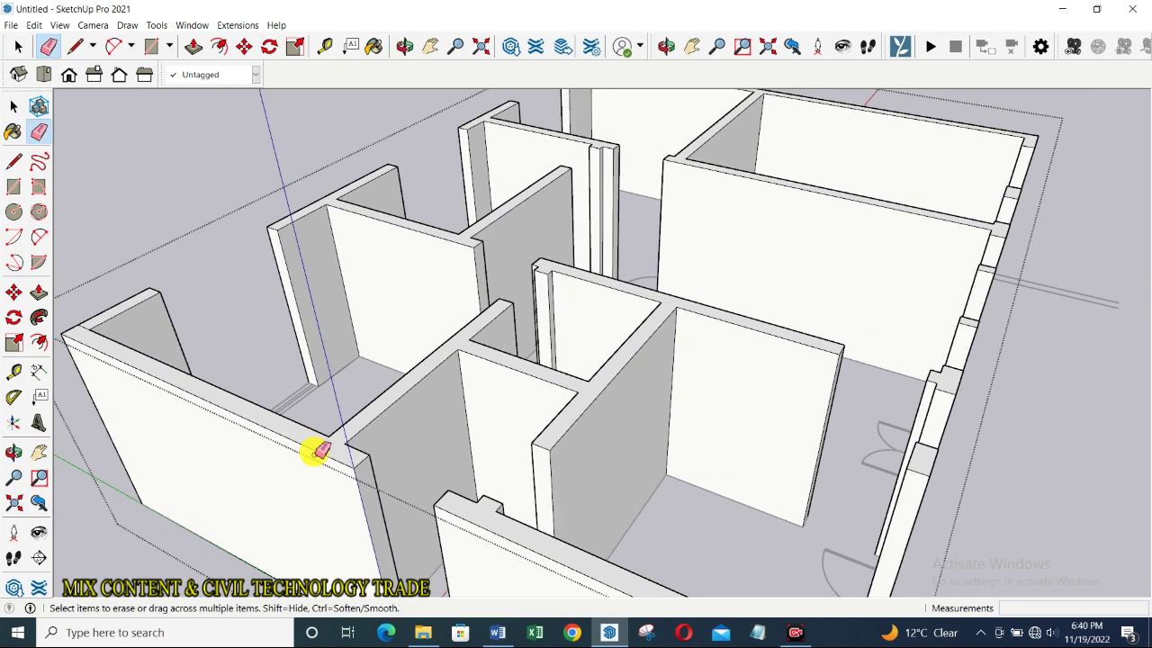
pyautogui.scroll(1, 80, 333)
pyautogui.scroll(2, 88, 324)
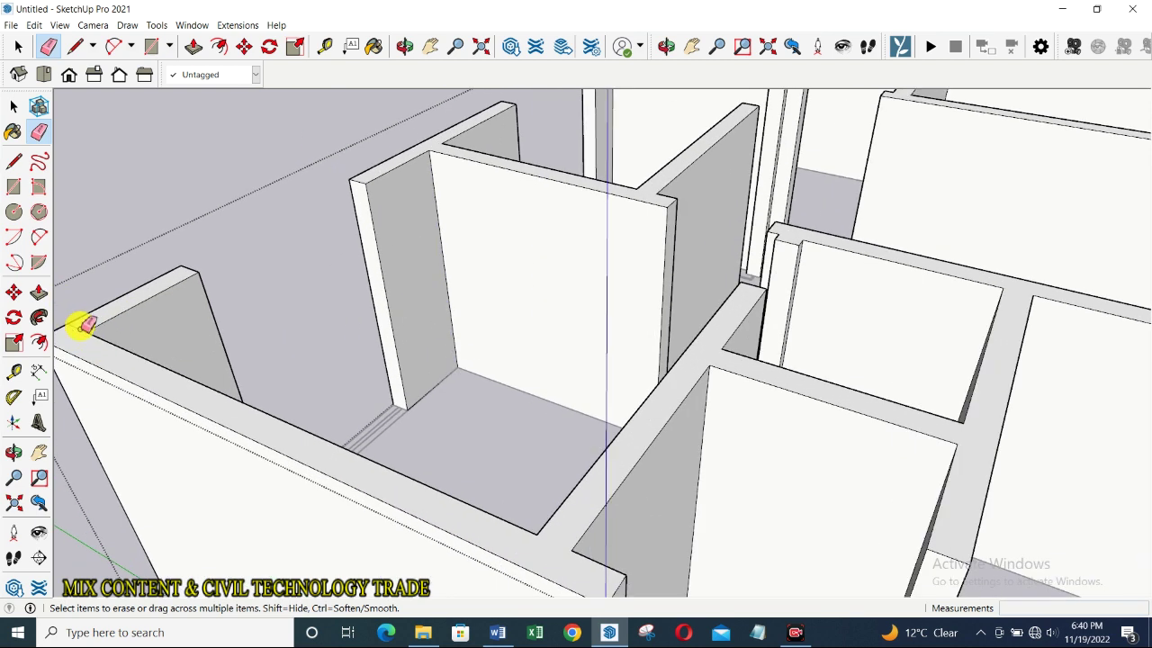
pyautogui.scroll(-2, 147, 326)
pyautogui.scroll(-1, 175, 331)
pyautogui.scroll(-1, 180, 335)
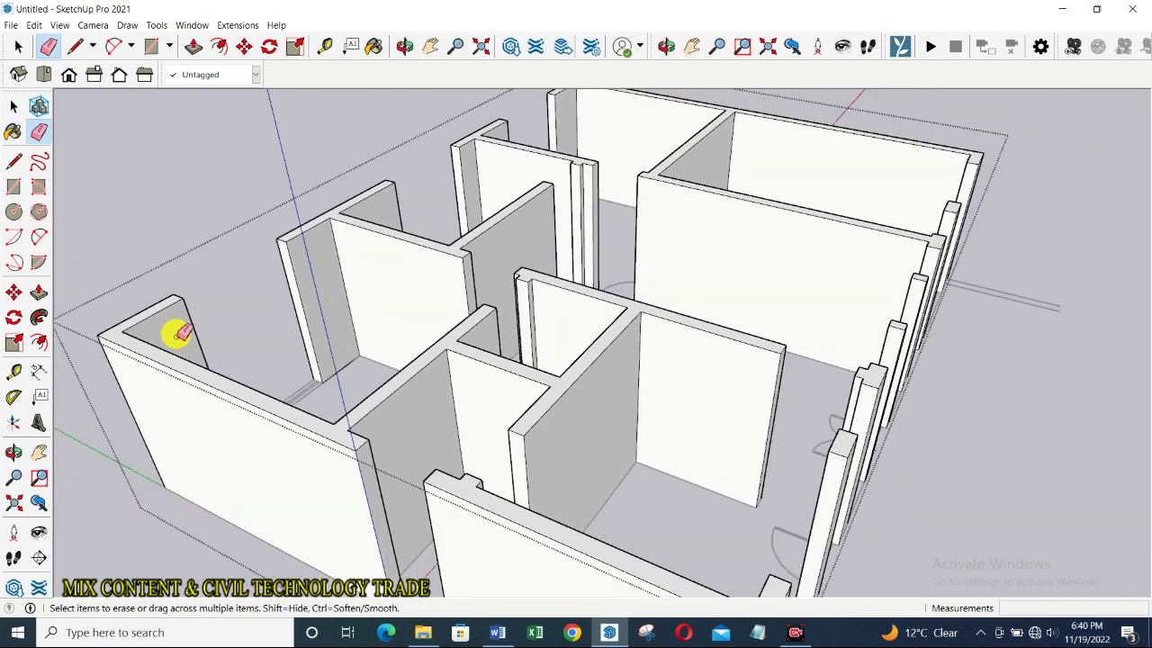
pyautogui.scroll(-1, 460, 405)
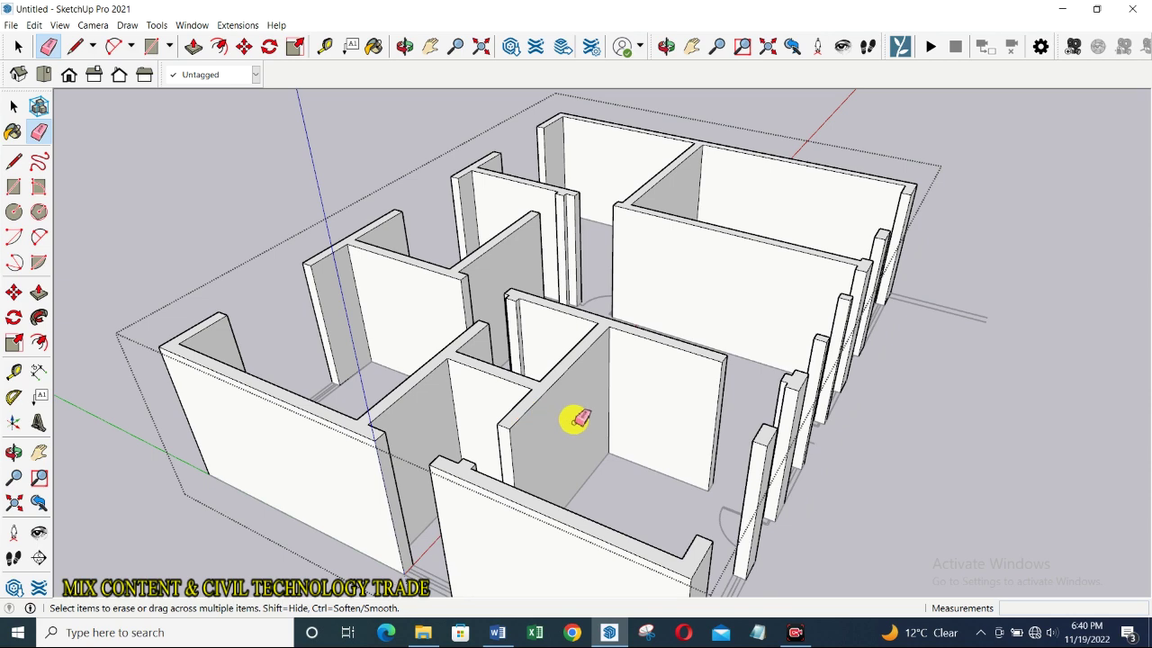
pyautogui.moveTo(577, 418)
pyautogui.mouseDown(button='middle')
pyautogui.moveTo(694, 304)
pyautogui.moveTo(552, 383)
pyautogui.moveTo(586, 429)
pyautogui.moveTo(673, 464)
pyautogui.moveTo(609, 333)
pyautogui.moveTo(674, 441)
pyautogui.moveTo(586, 337)
pyautogui.moveTo(621, 408)
pyautogui.moveTo(741, 445)
pyautogui.moveTo(676, 481)
pyautogui.moveTo(635, 484)
pyautogui.moveTo(651, 494)
pyautogui.moveTo(668, 478)
pyautogui.moveTo(652, 461)
pyautogui.moveTo(488, 458)
pyautogui.moveTo(620, 466)
pyautogui.moveTo(432, 429)
pyautogui.moveTo(483, 465)
pyautogui.moveTo(475, 420)
pyautogui.moveTo(649, 473)
pyautogui.moveTo(545, 438)
pyautogui.moveTo(506, 405)
pyautogui.moveTo(645, 396)
pyautogui.moveTo(588, 462)
pyautogui.moveTo(703, 392)
pyautogui.moveTo(666, 456)
pyautogui.moveTo(673, 393)
pyautogui.moveTo(725, 483)
pyautogui.moveTo(553, 458)
pyautogui.moveTo(632, 489)
pyautogui.mouseUp(button='middle')
pyautogui.moveTo(856, 397); pyautogui.dragTo(831, 387, button='middle')
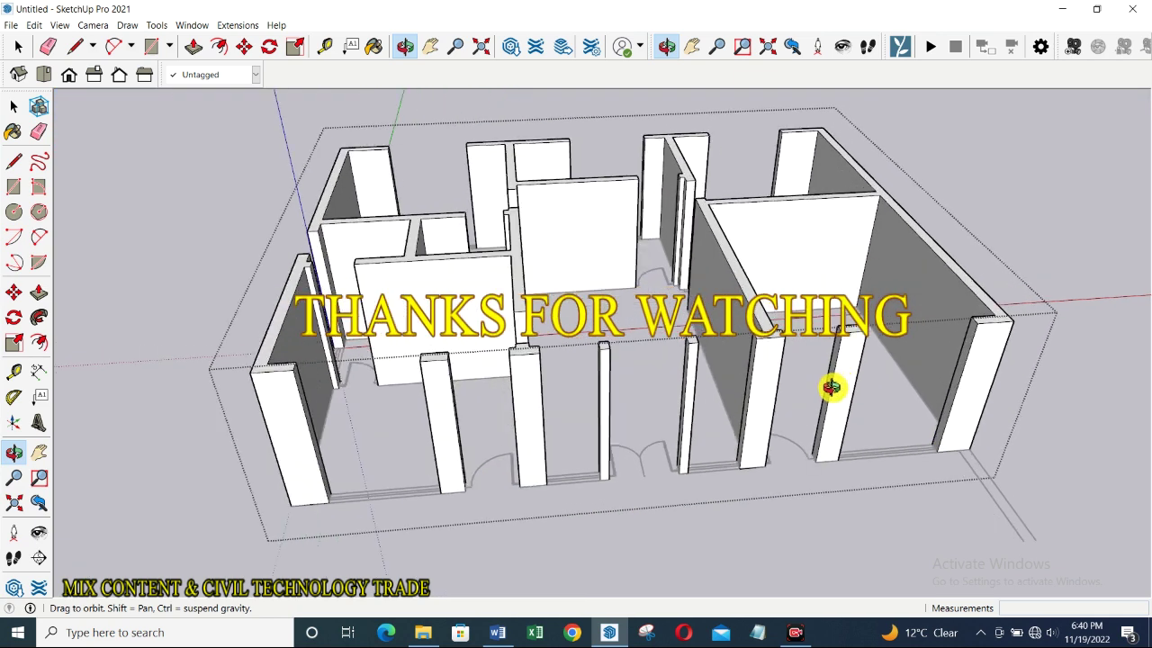